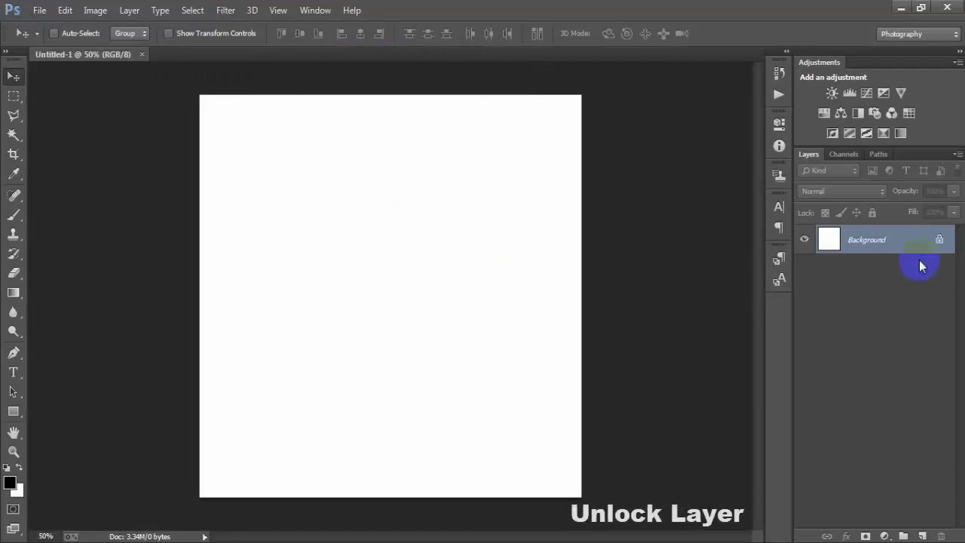
Unlock the Background layer and add a Solid Color fill layer above it with colour 191E24.
click(939, 239)
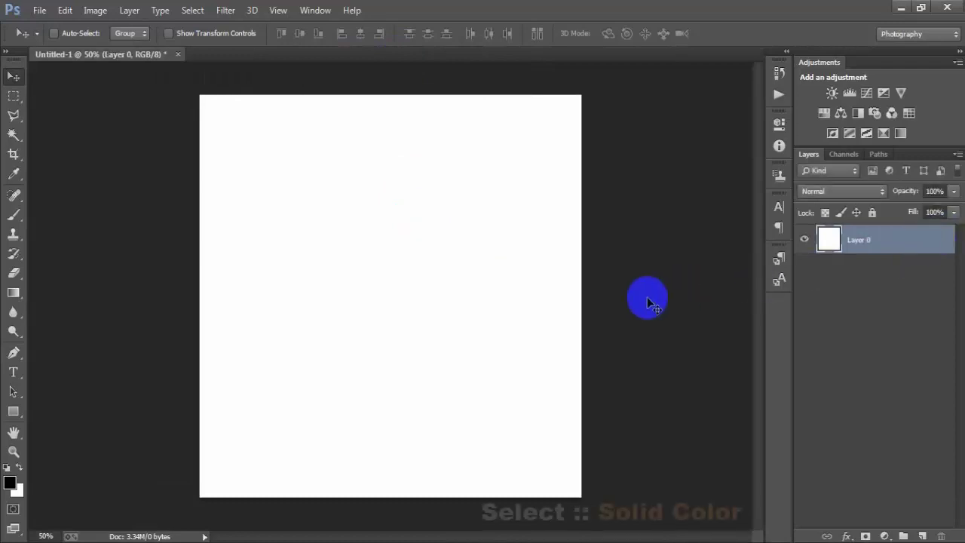
click(886, 537)
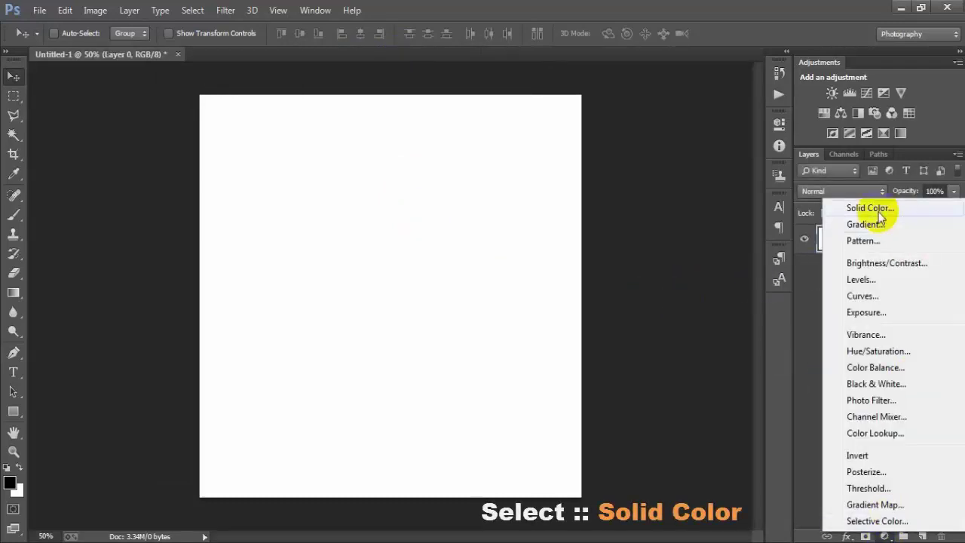
click(882, 210)
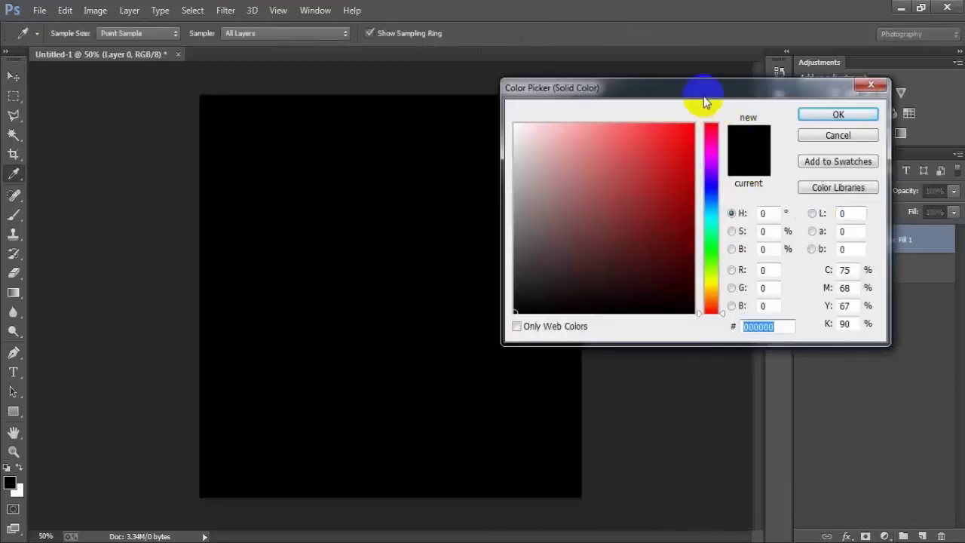
drag(705, 96, 633, 90)
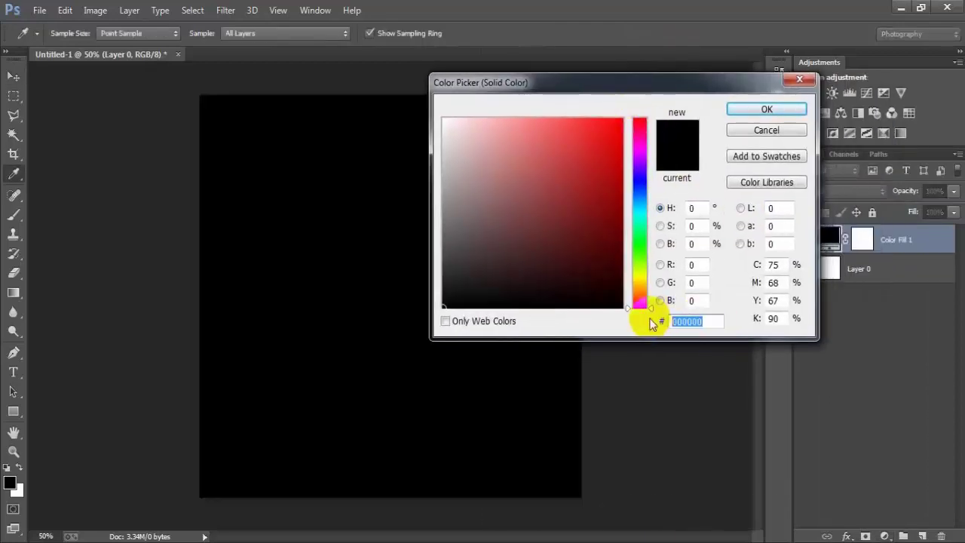
text(19)
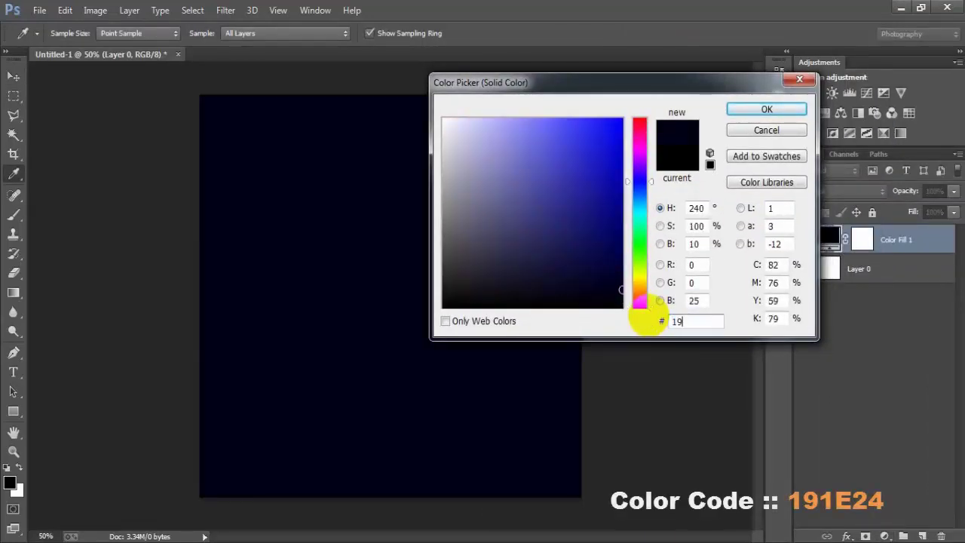
text(1E24)
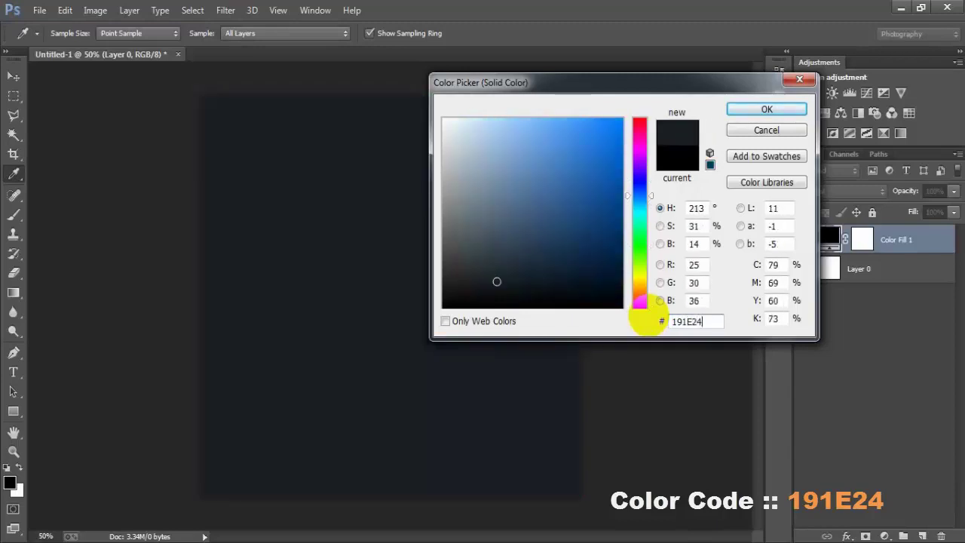
drag(712, 318, 653, 321)
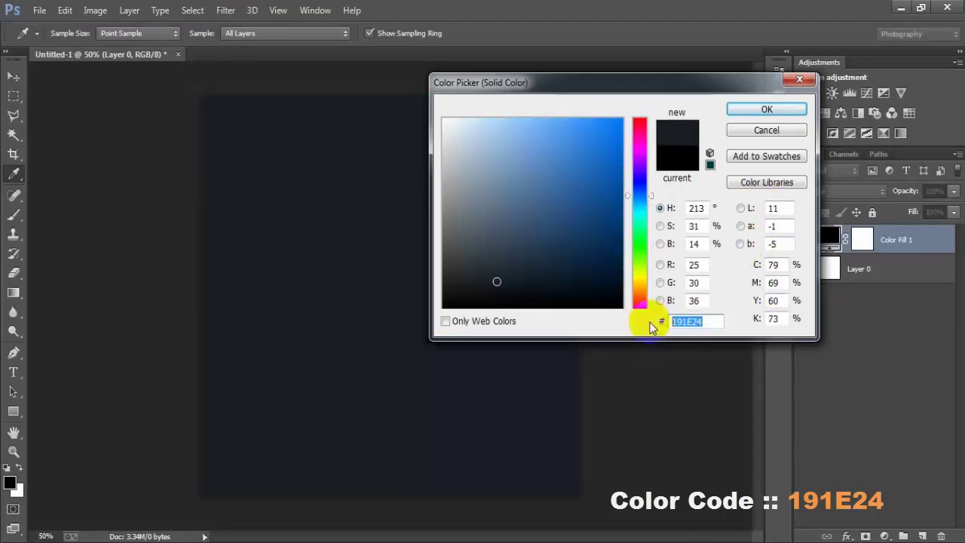
click(765, 106)
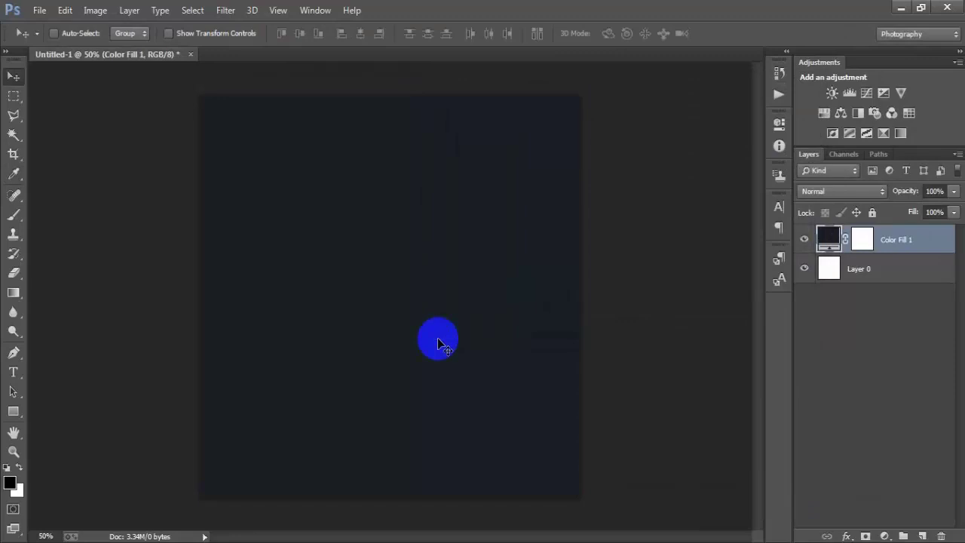
Place the linked image wallpaperbetter.com_1920x1080 and enlarge it to about 25.3% so it covers the whole canvas.
click(39, 10)
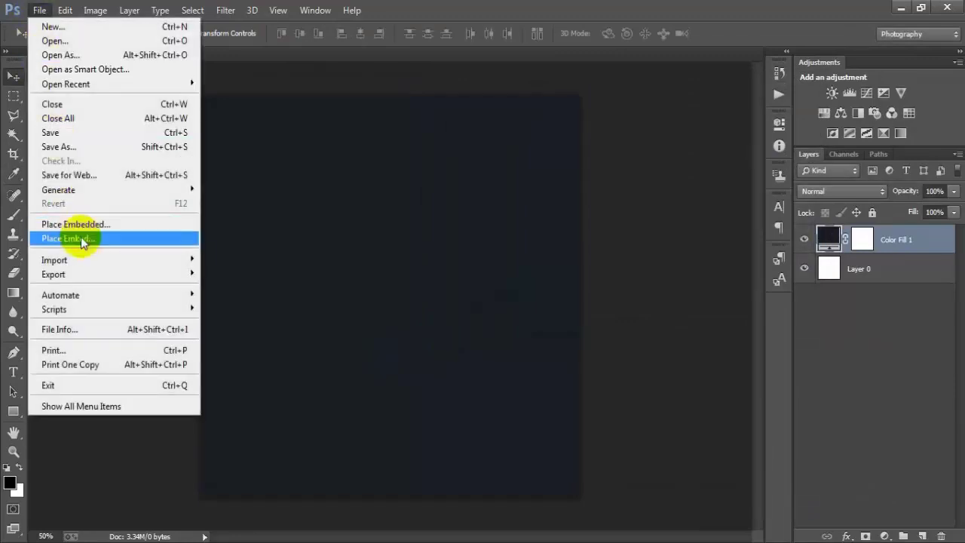
click(80, 237)
drag(796, 170, 800, 262)
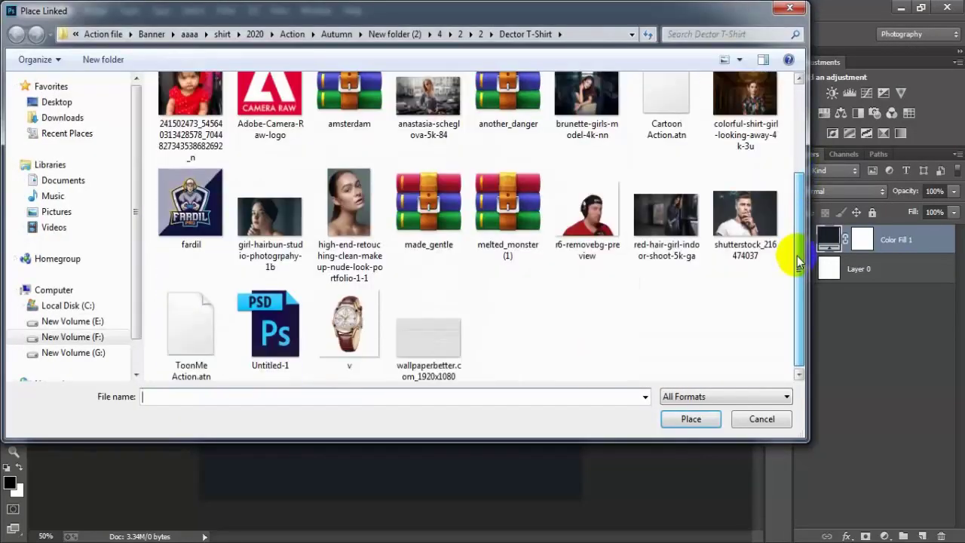
click(428, 339)
click(688, 419)
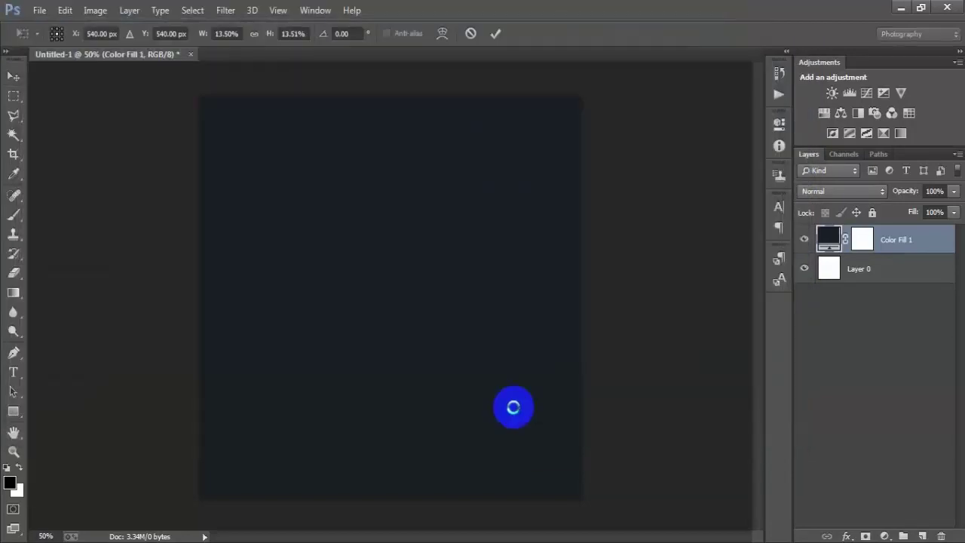
drag(578, 410, 749, 508)
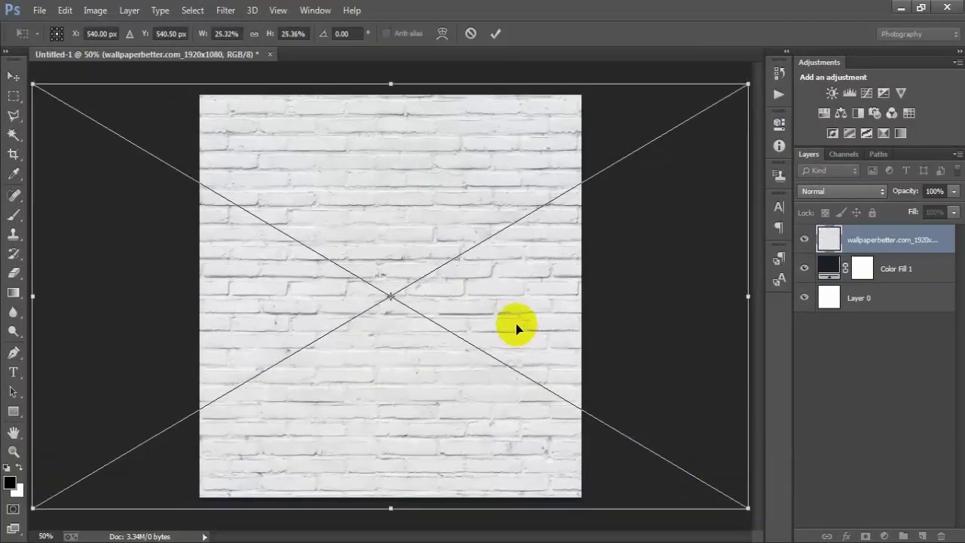
click(492, 35)
Rasterize the placed brick wall layer and toggle its visibility to compare.
right_click(900, 241)
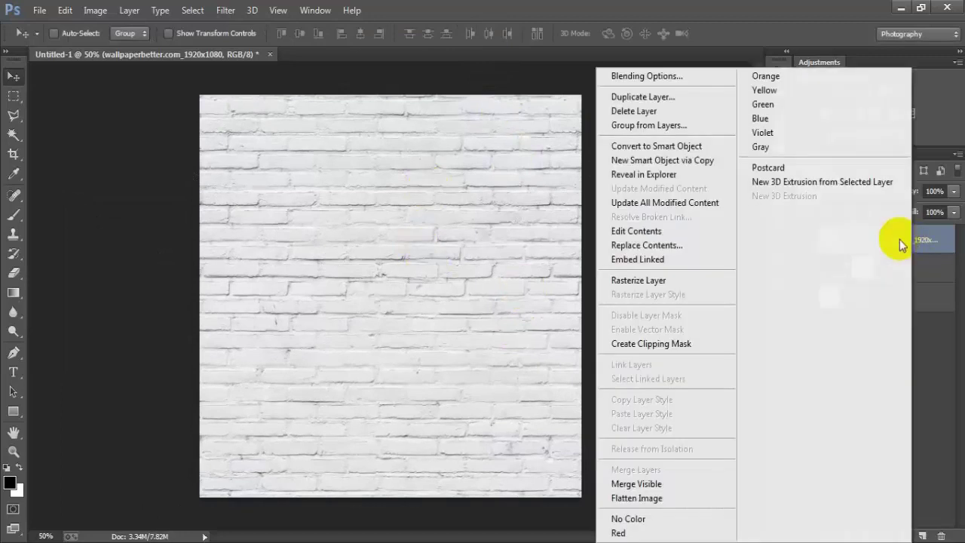
click(681, 280)
click(807, 240)
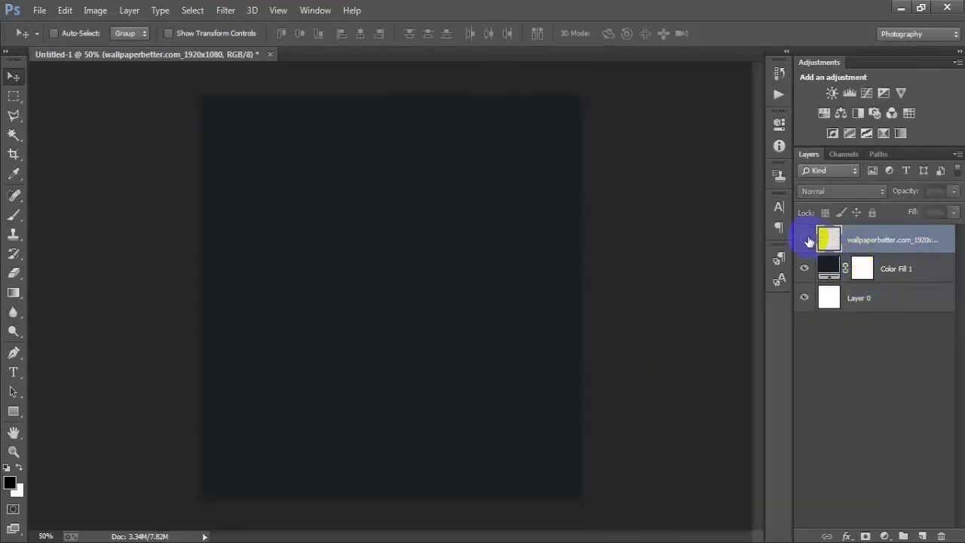
click(804, 242)
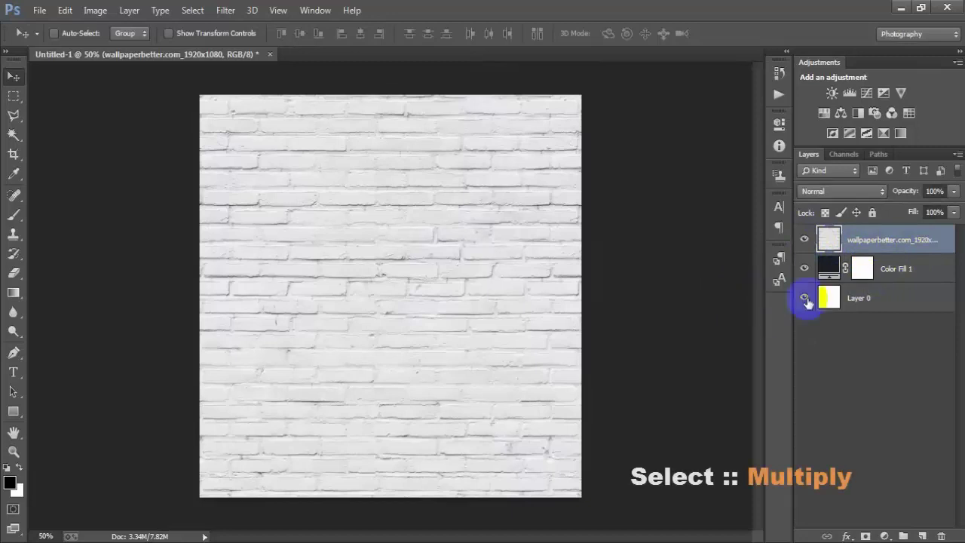
Set the brick wall layer's blend mode to Multiply and its opacity to 80%, comparing the canvas with and without it.
click(843, 192)
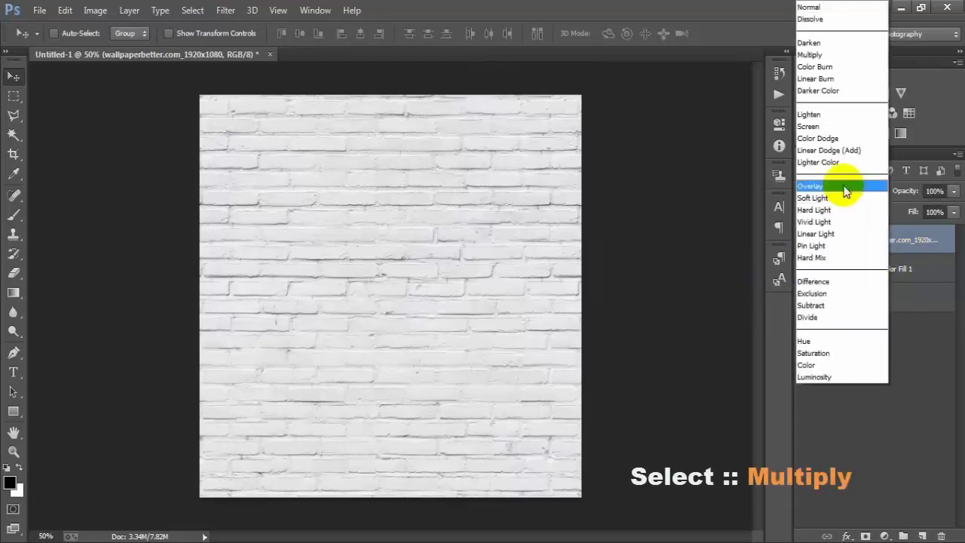
click(849, 55)
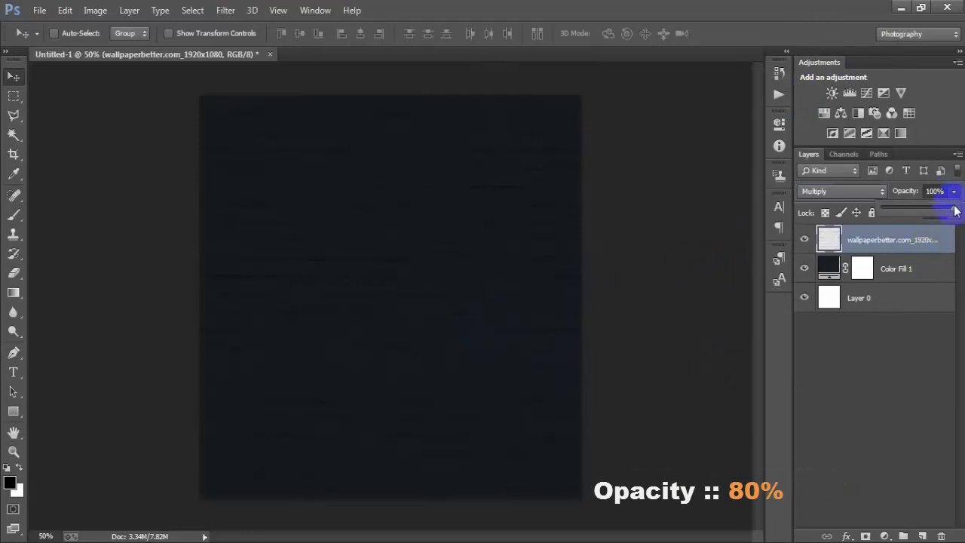
drag(956, 211, 949, 217)
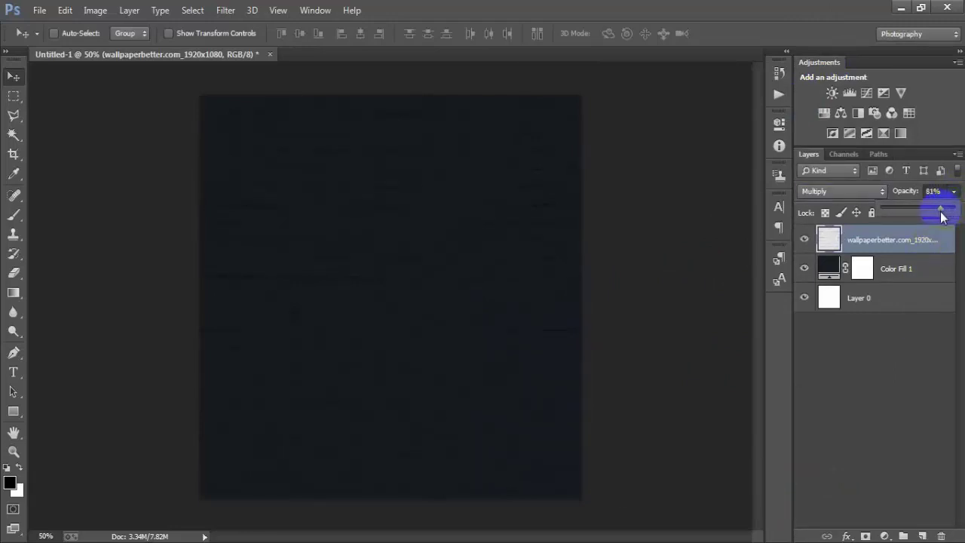
click(805, 240)
click(805, 240)
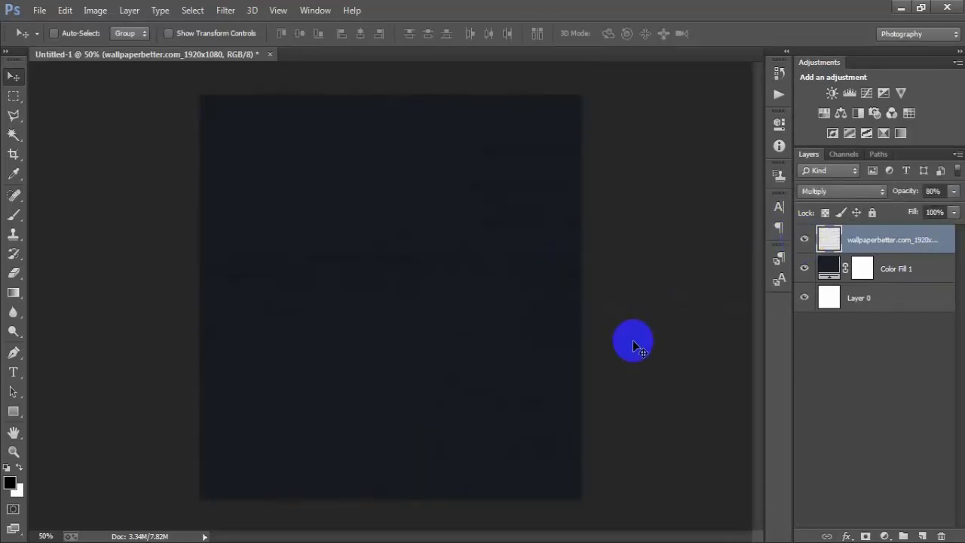
Group all three background layers and add a new empty layer above the group.
shift+click(907, 302)
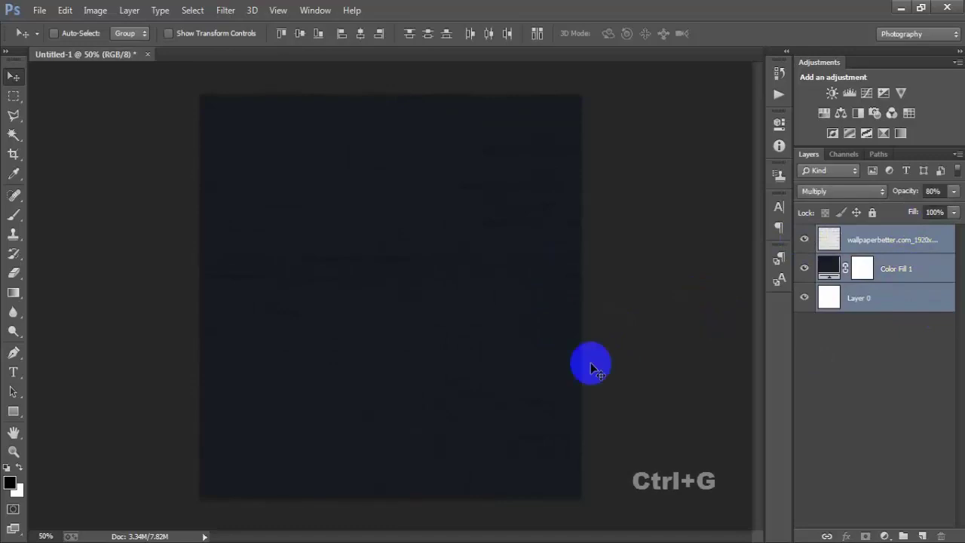
key(ctrl+g)
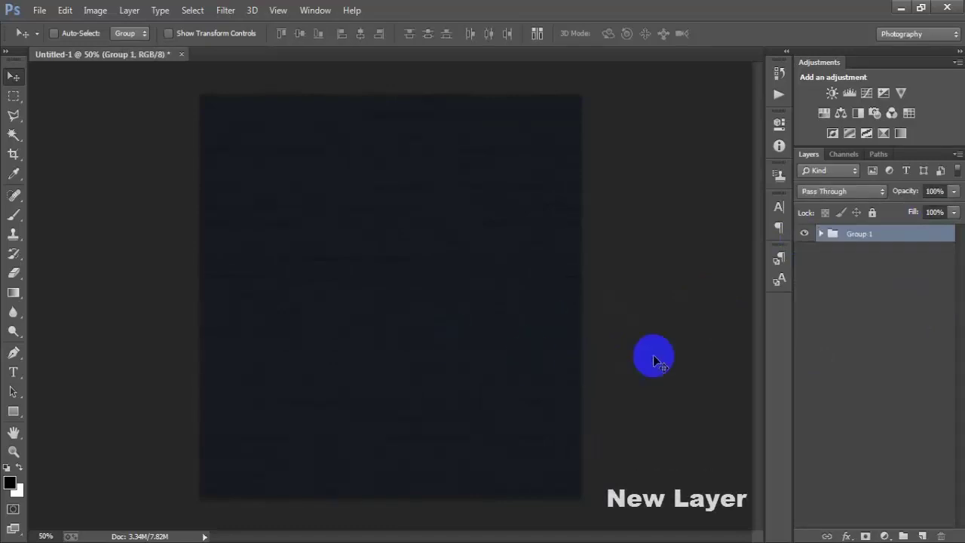
click(923, 535)
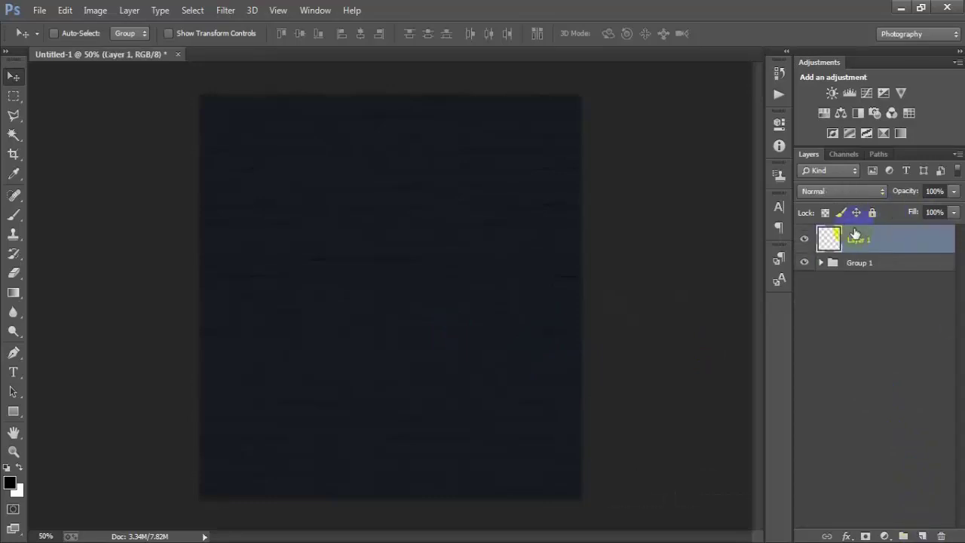
Add the text "Special Offer" in the upper part of the canvas, using the Anggeliana font at 9 pt.
click(13, 372)
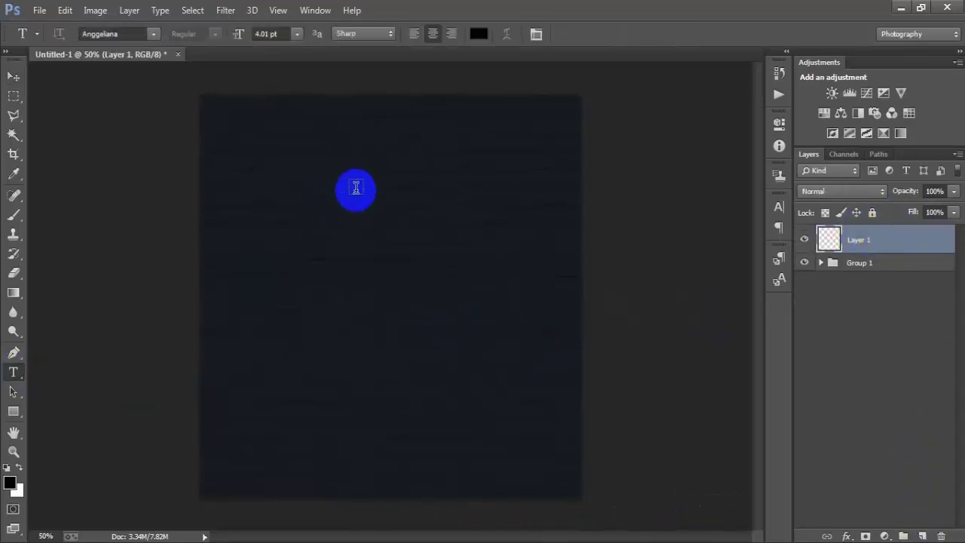
click(399, 214)
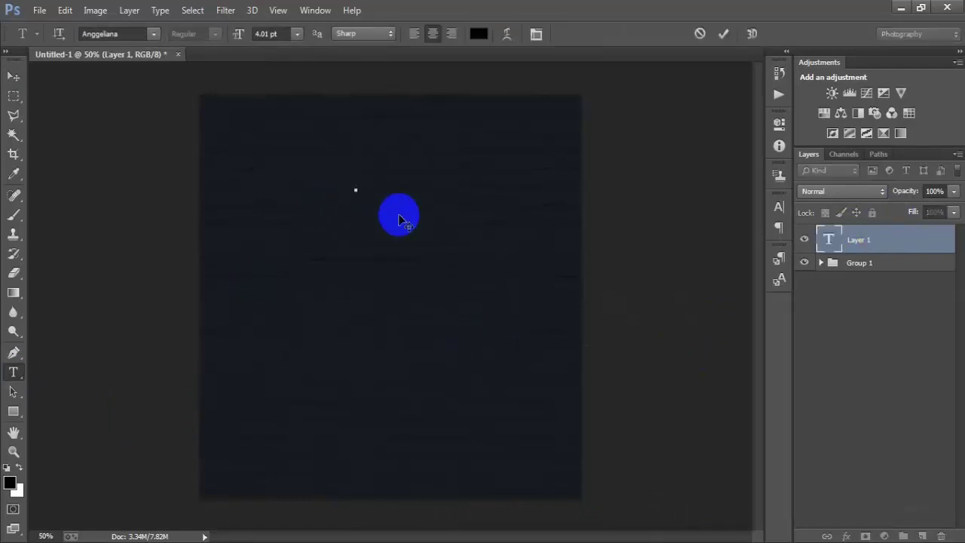
click(298, 34)
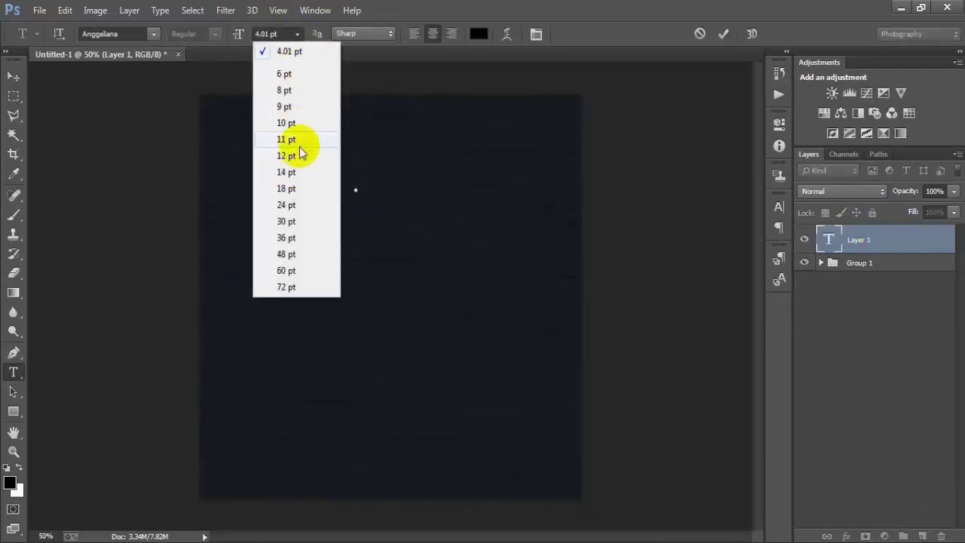
click(294, 113)
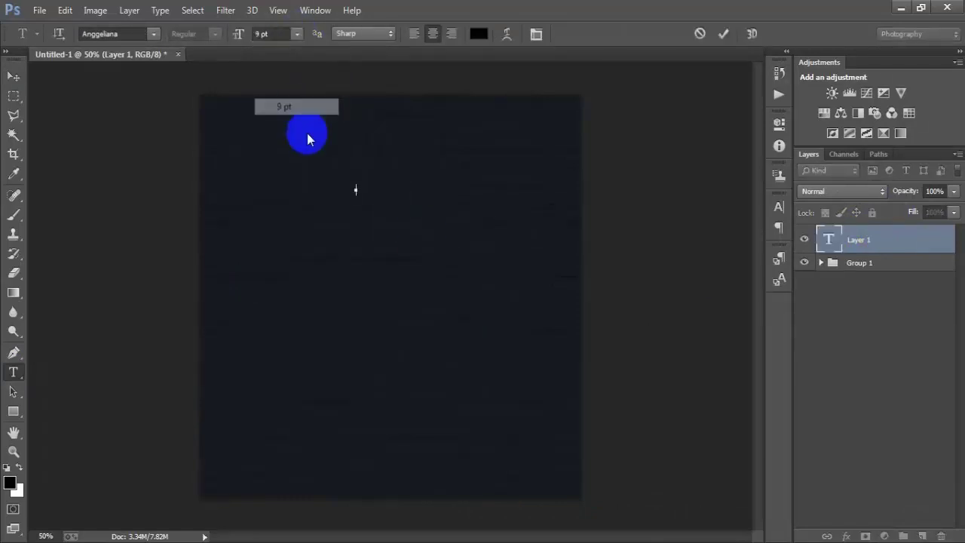
click(14, 77)
Set the colour of the "Special Offer" text to FF8029.
click(780, 210)
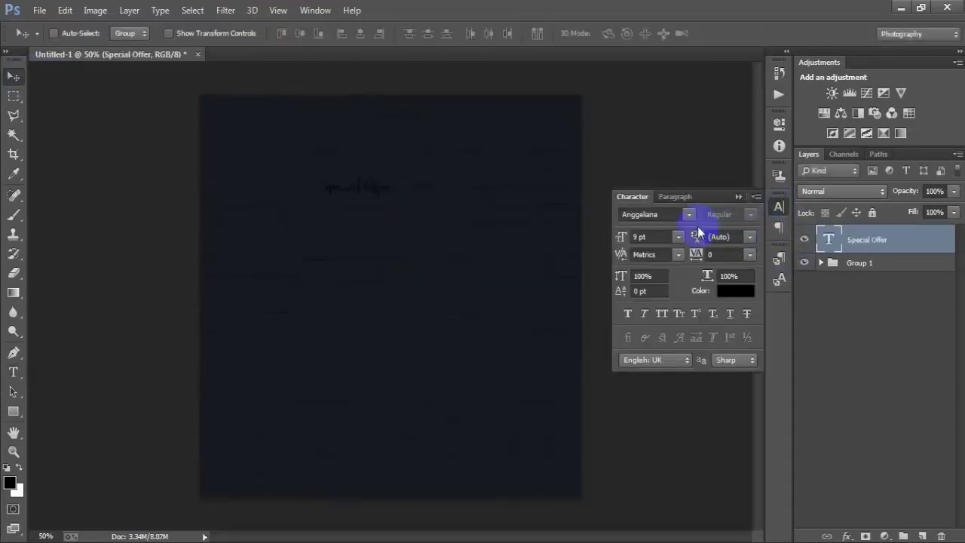
click(734, 292)
click(709, 321)
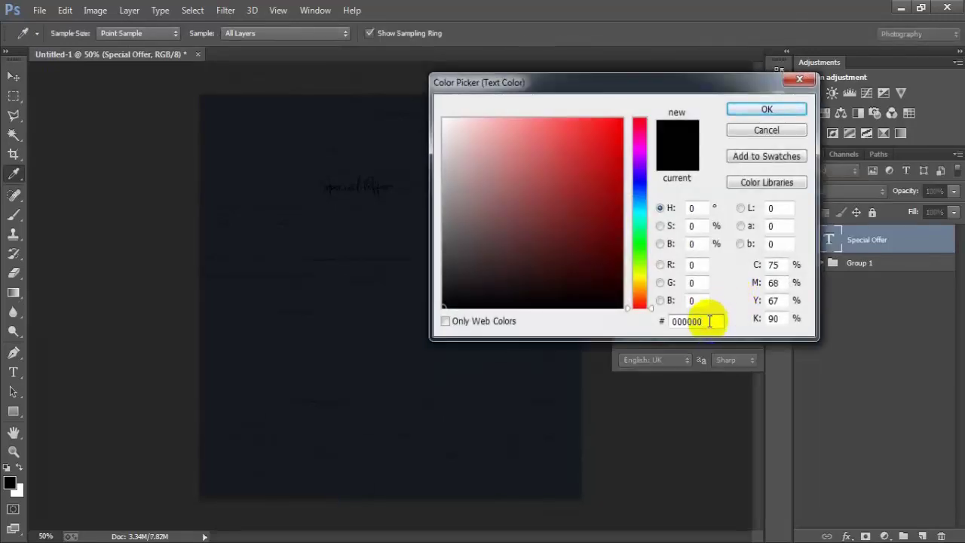
drag(709, 321, 618, 325)
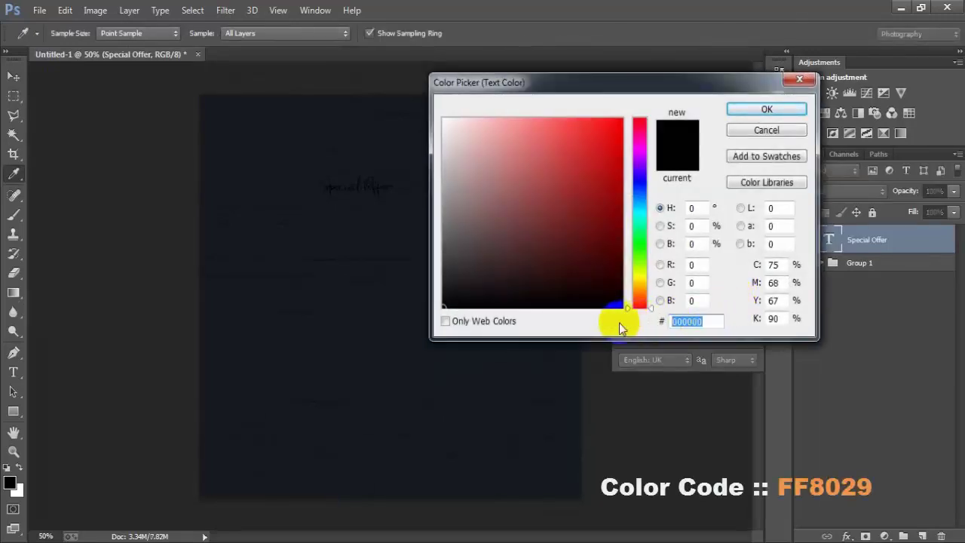
text(FF8)
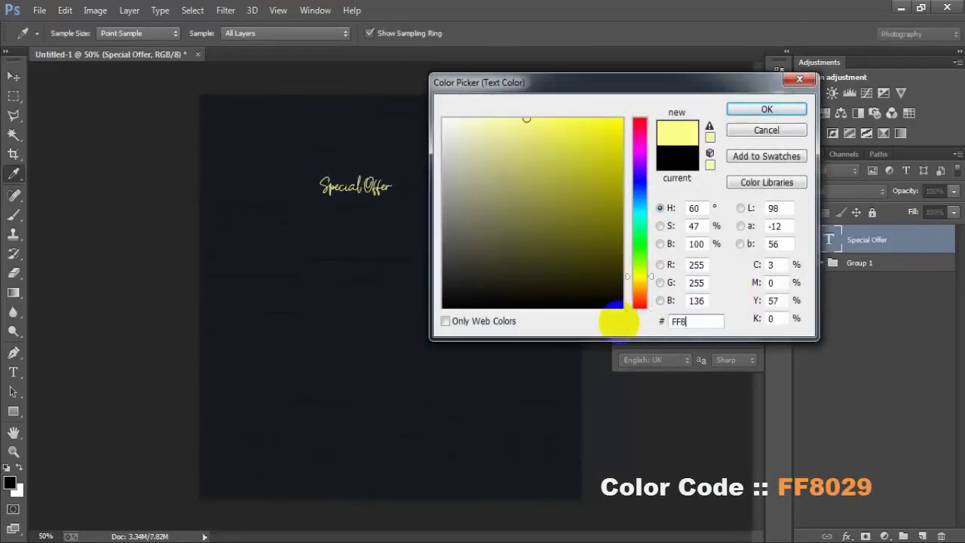
text(029)
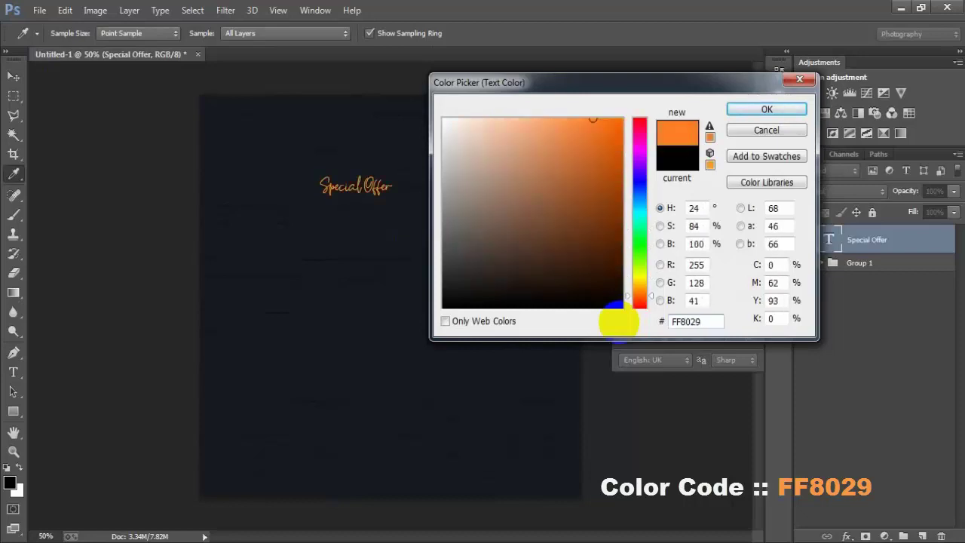
drag(712, 319, 664, 320)
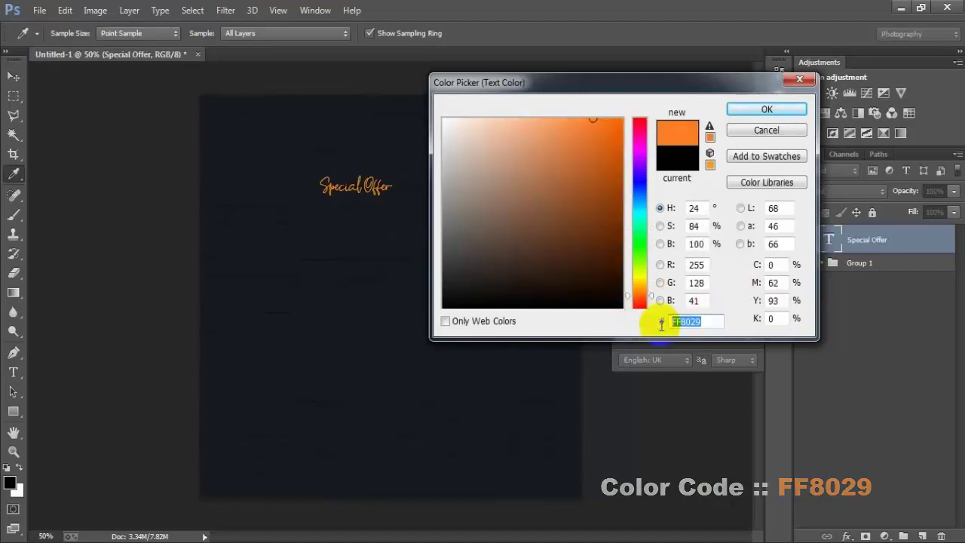
click(766, 110)
click(739, 193)
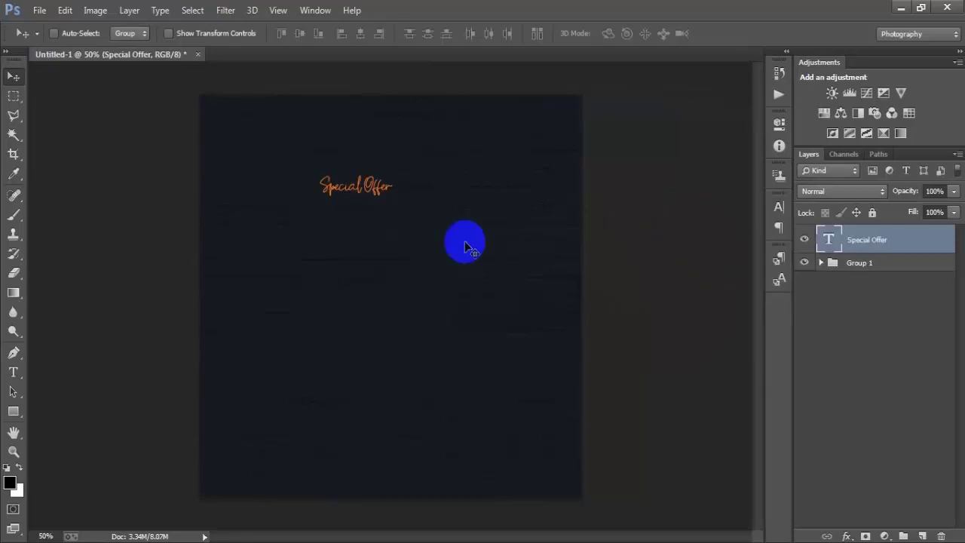
Move the "Special Offer" text up to the horizontal centre near the canvas's upper edge and apply All Caps.
drag(370, 188, 396, 157)
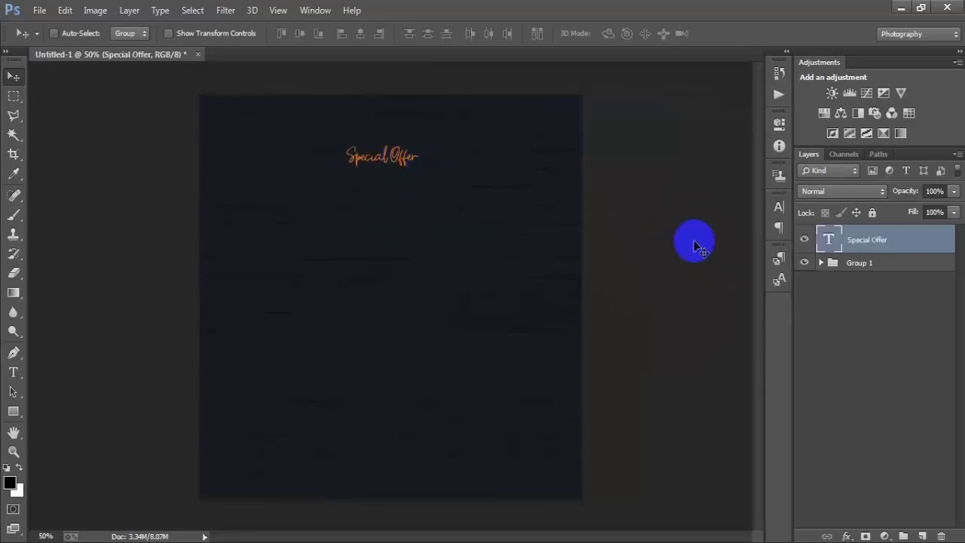
click(779, 208)
click(664, 314)
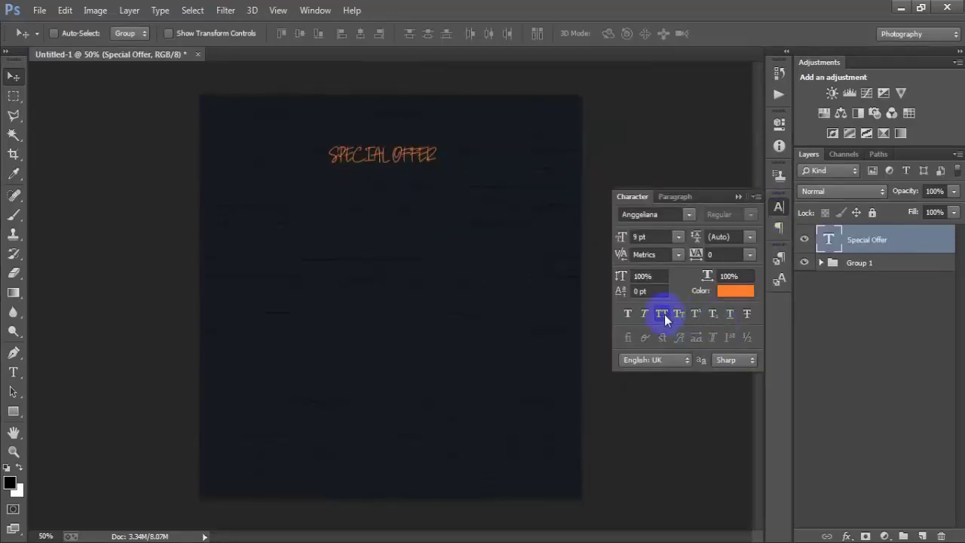
Turn off All Caps for the "Special Offer" text and leave it without faux bold or italic.
click(664, 315)
click(643, 318)
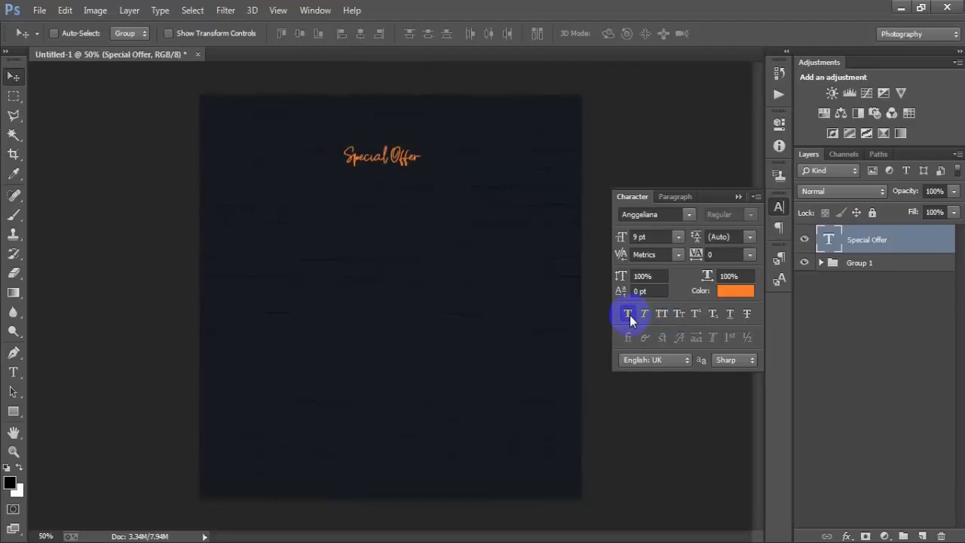
click(630, 316)
click(739, 196)
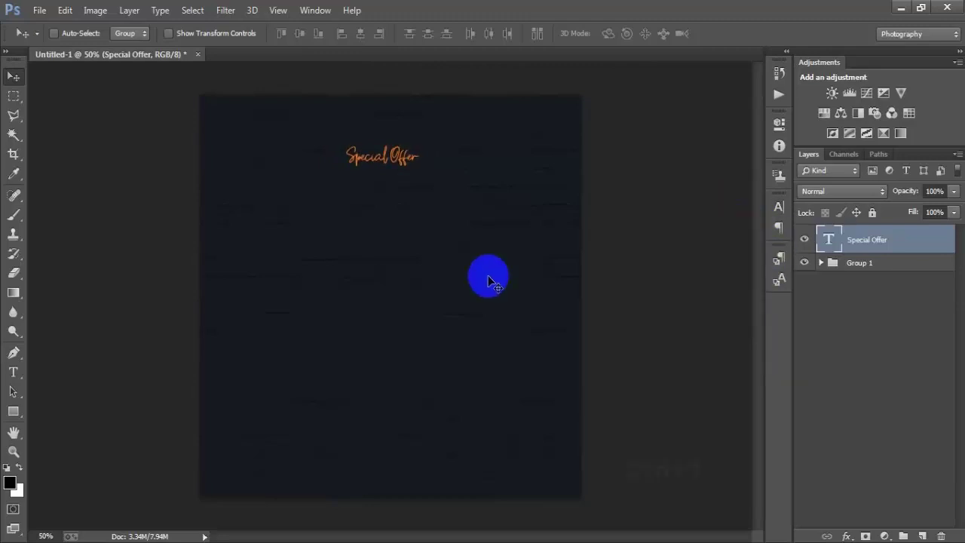
Scale the "Special Offer" text to about 171% and rotate it about -4.45° near the canvas's upper edge.
key(ctrl+t)
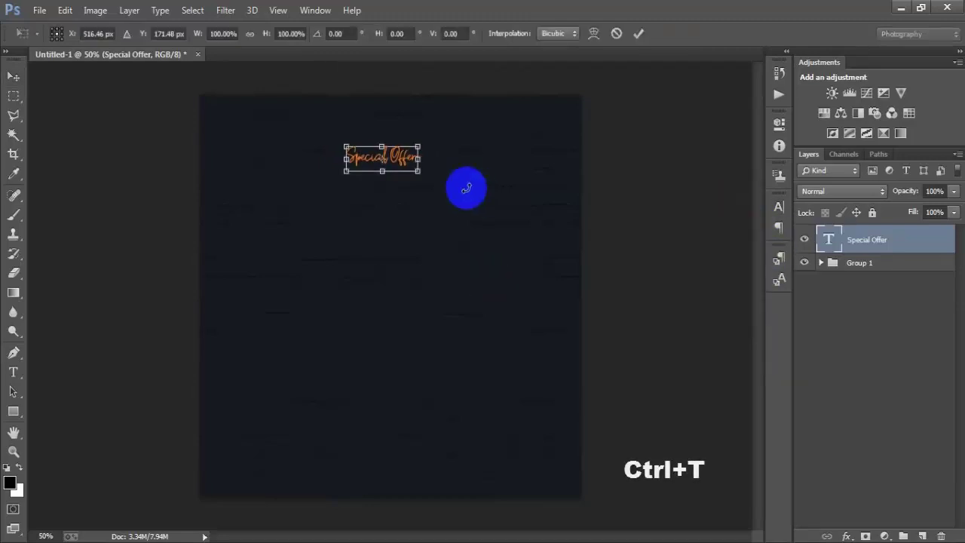
mouse_move(416, 167)
mouse_down()
mouse_move(453, 206)
mouse_move(428, 154)
mouse_up()
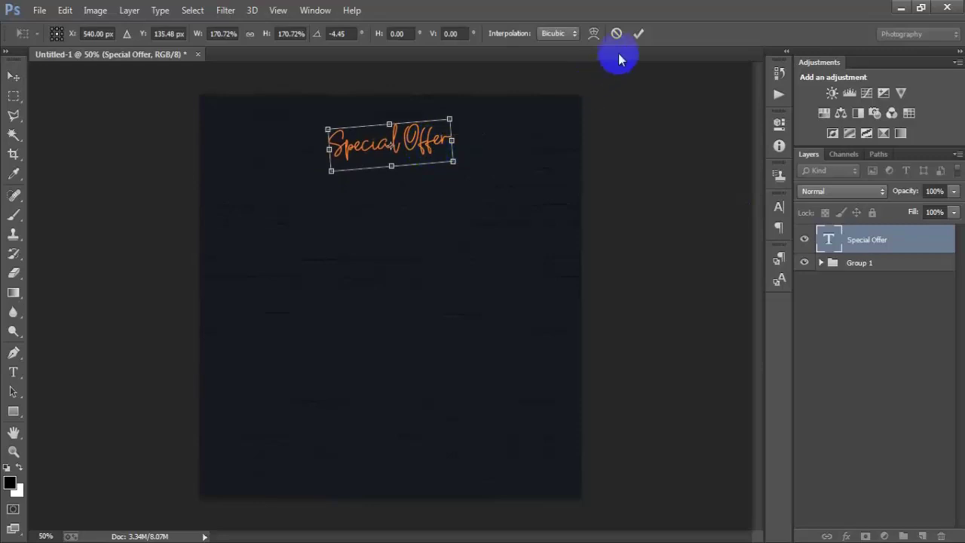
click(639, 33)
Align the "Special Offer" text to the horizontal centre of the background group, then reselect only the text layer.
shift+click(883, 268)
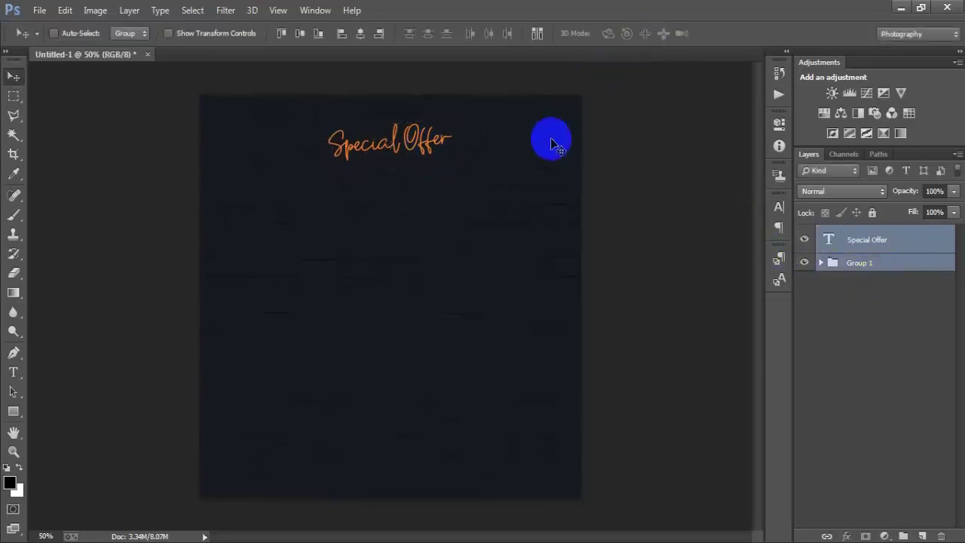
click(361, 34)
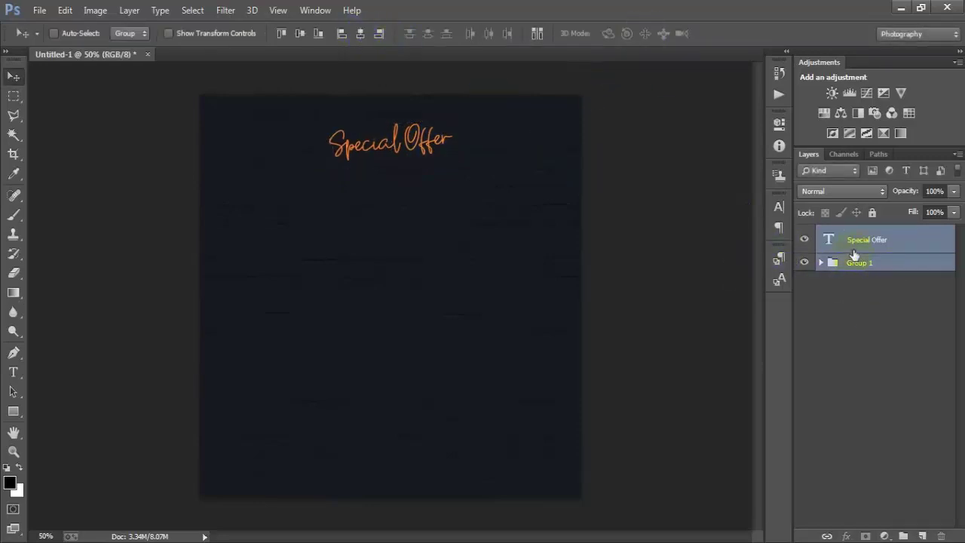
click(853, 249)
click(696, 238)
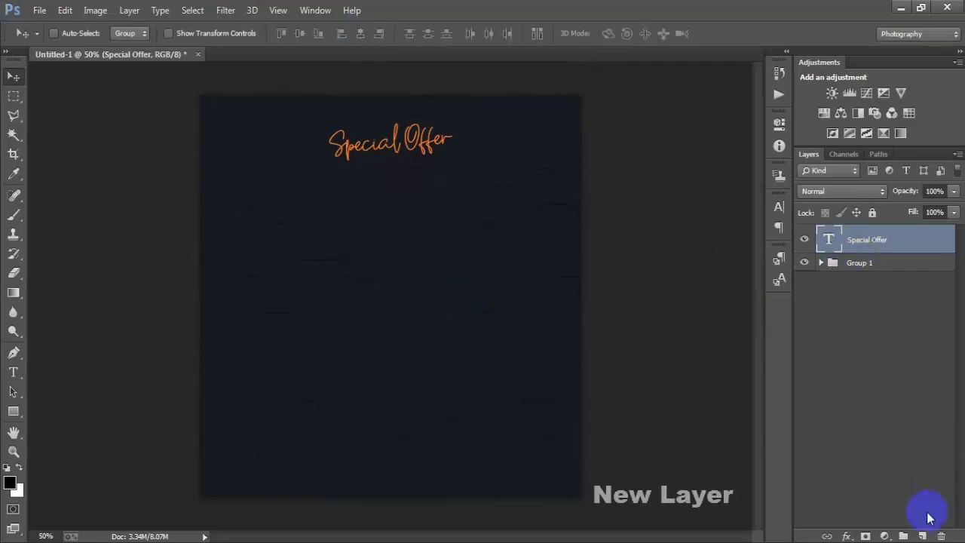
Draw a rectangle of about 480 × 144 px below the "Special Offer" text on a new layer.
click(922, 536)
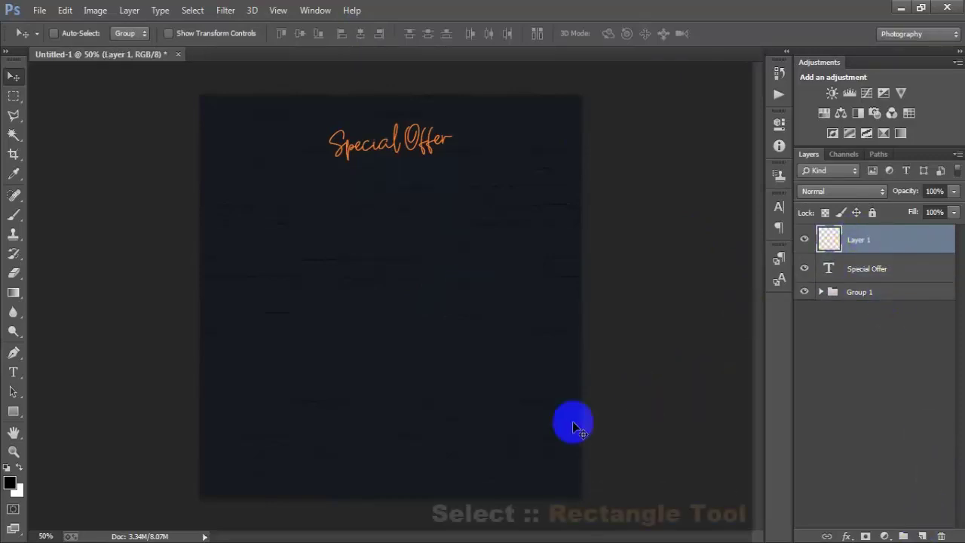
click(13, 411)
click(71, 405)
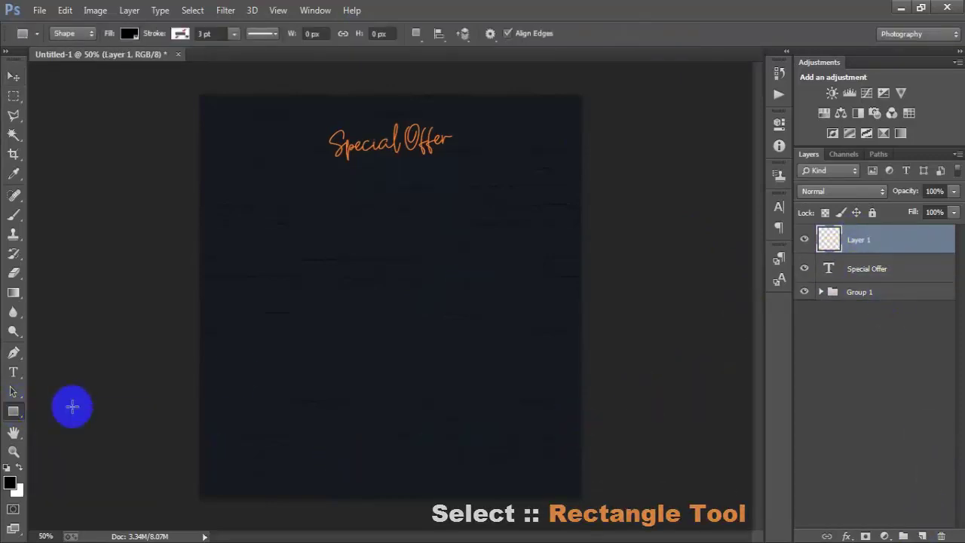
drag(300, 178, 469, 231)
Change the rectangle's fill colour to white.
click(546, 207)
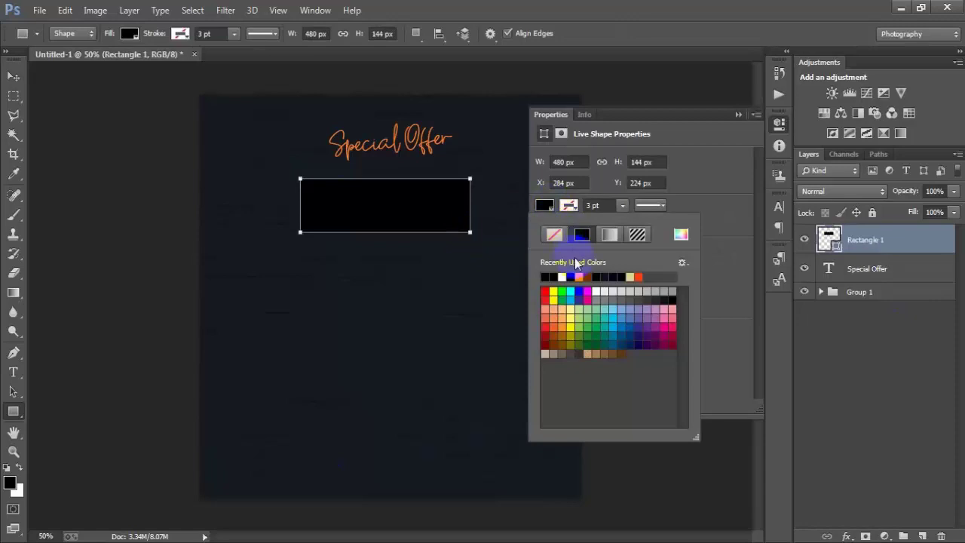
click(596, 291)
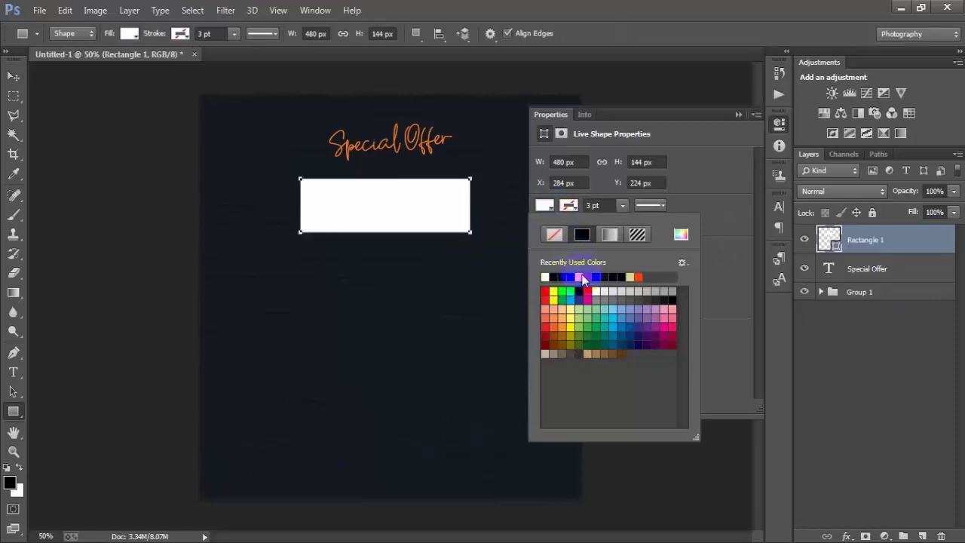
click(728, 118)
click(14, 76)
click(361, 313)
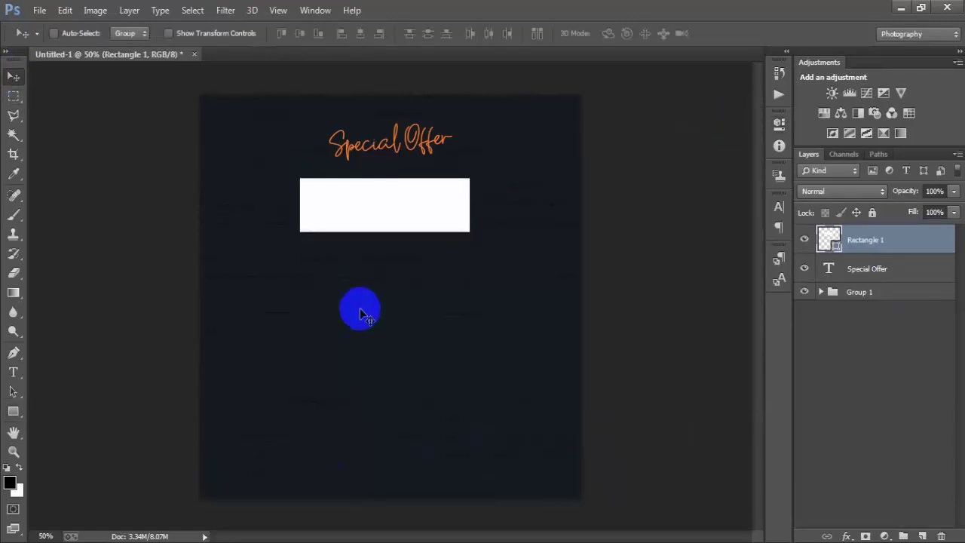
Add the text "BLACK" below the white rectangle on a new layer and set its font to MADE Gentle.
click(922, 536)
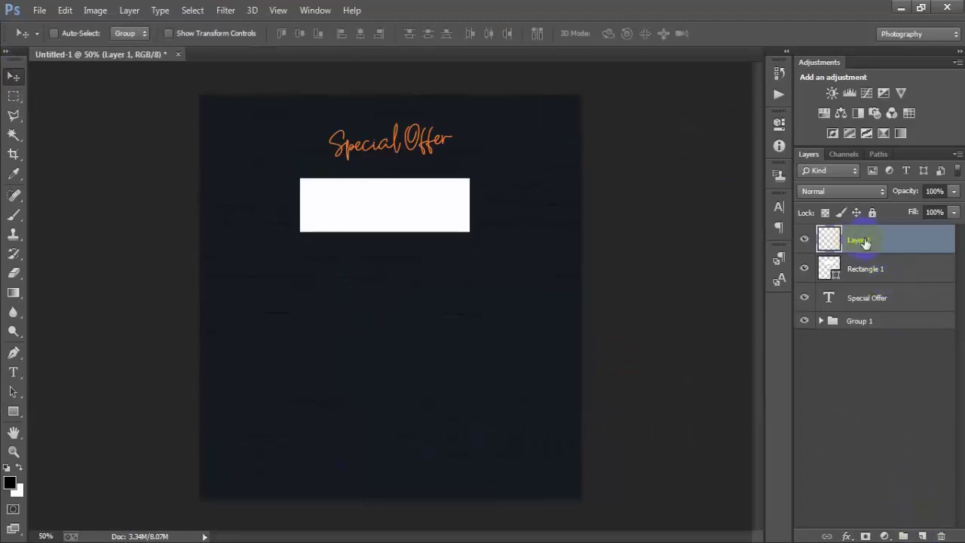
click(15, 375)
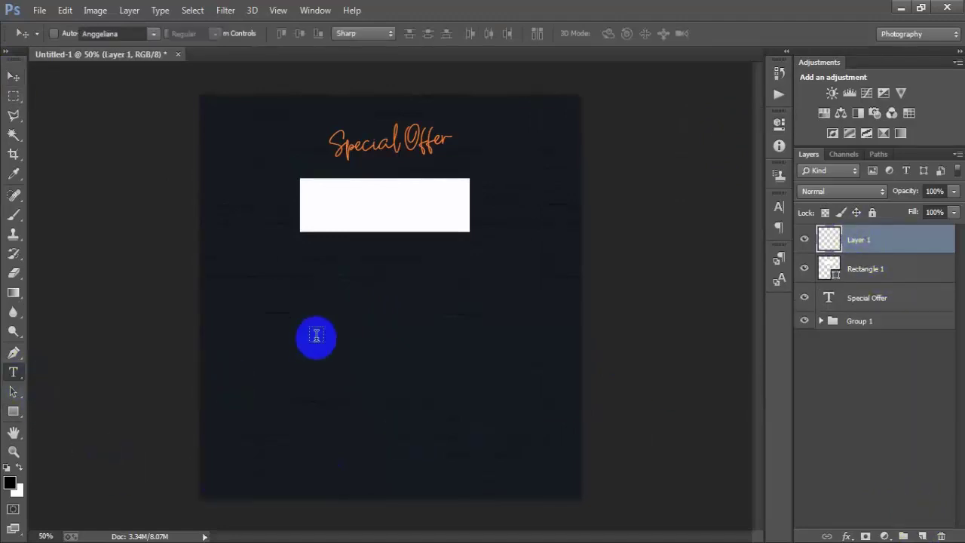
click(327, 304)
text(B)
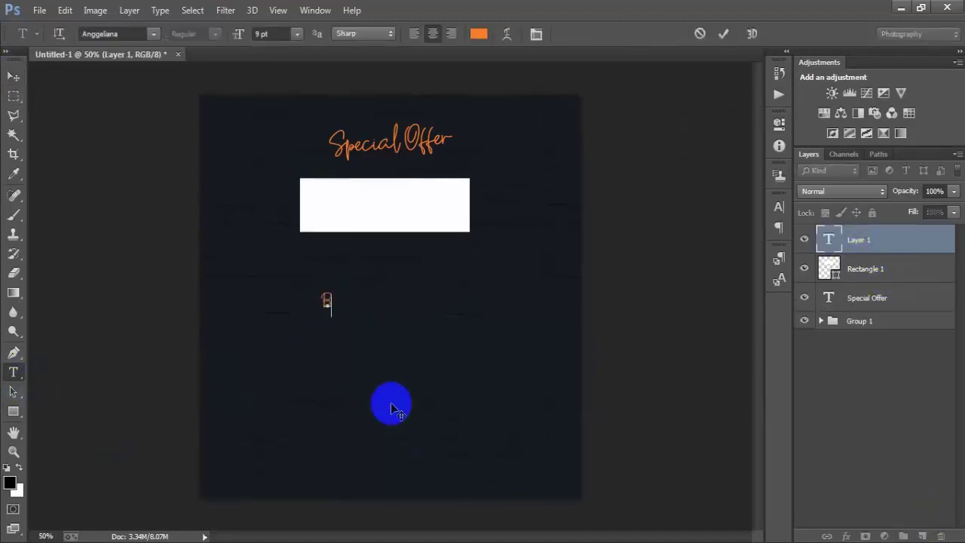
text(LACK)
click(14, 76)
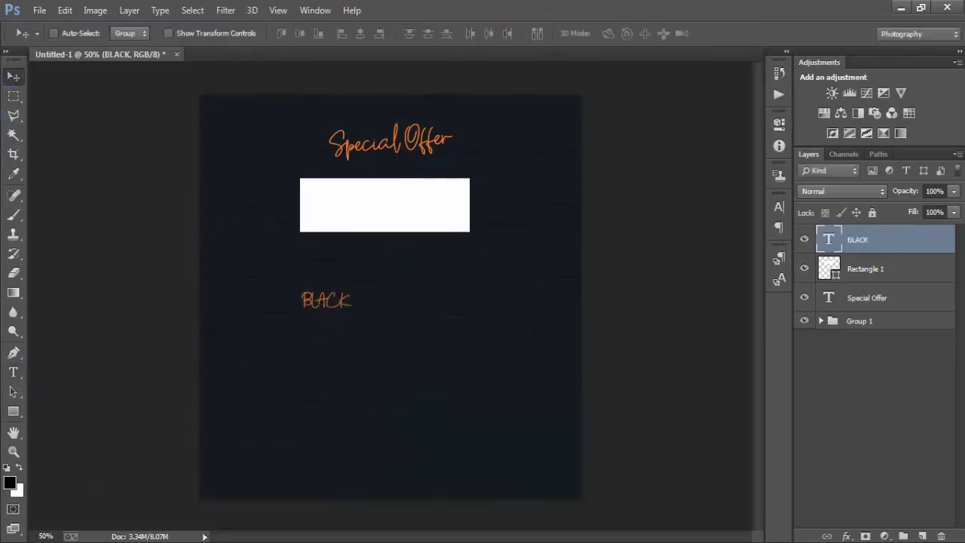
click(779, 207)
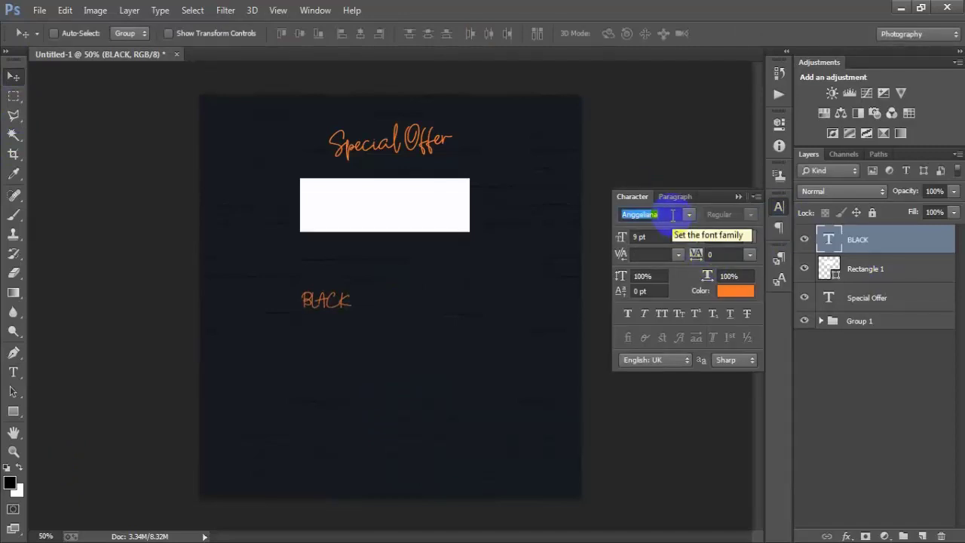
text(MADE Gentle)
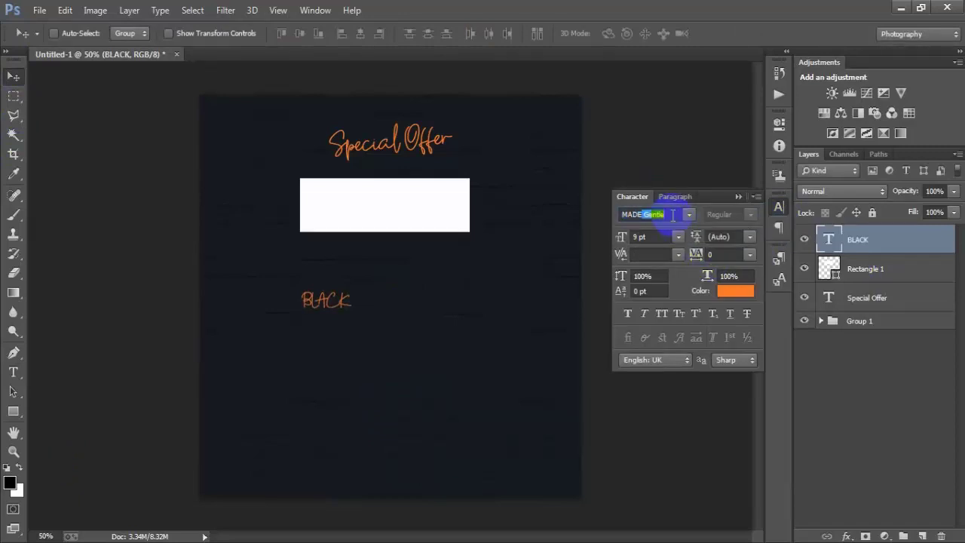
Set the colour of the "BLACK" text to 191E24.
click(737, 293)
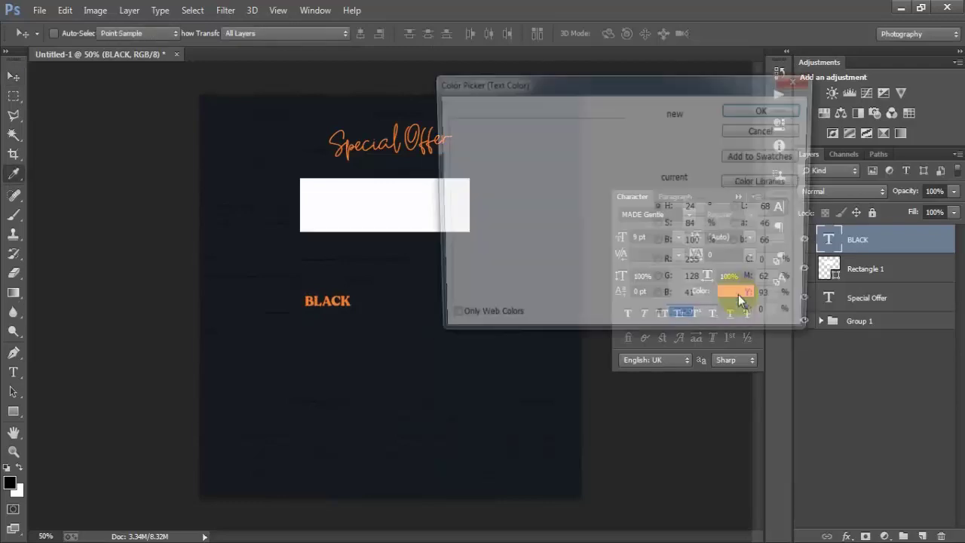
drag(570, 255, 409, 327)
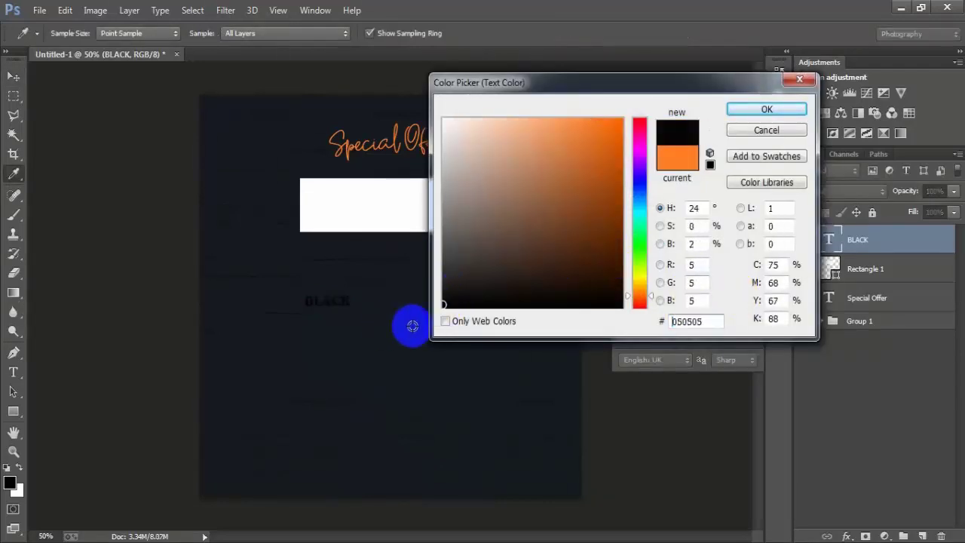
drag(714, 321, 627, 328)
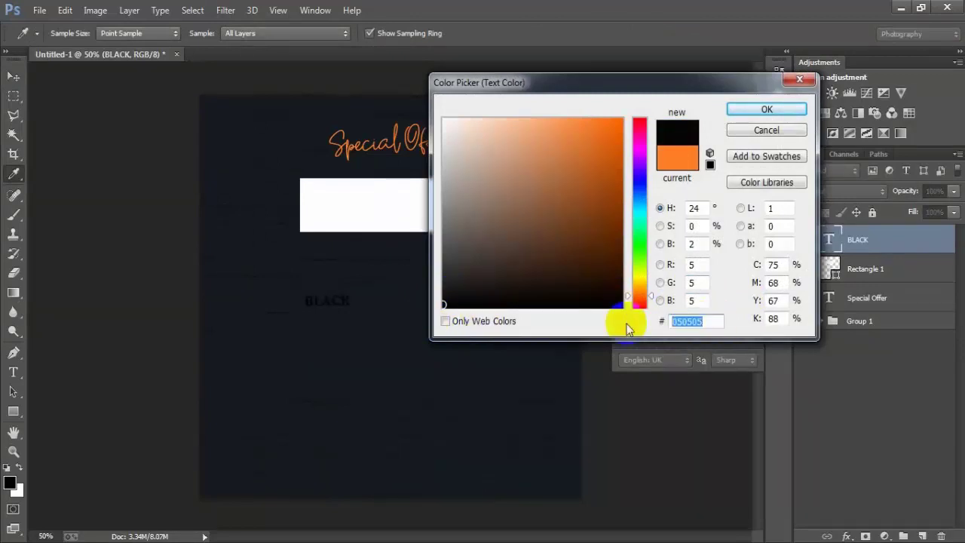
text(191)
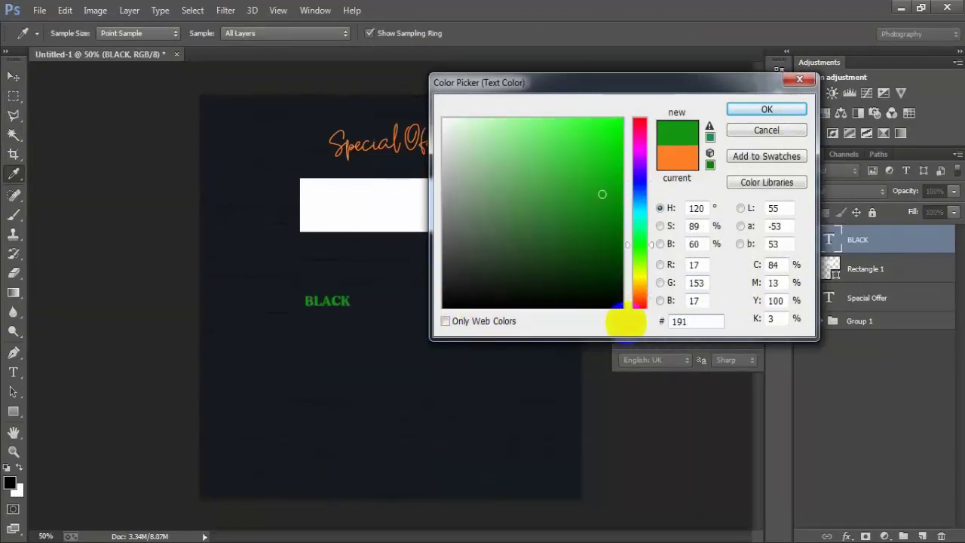
text(E24)
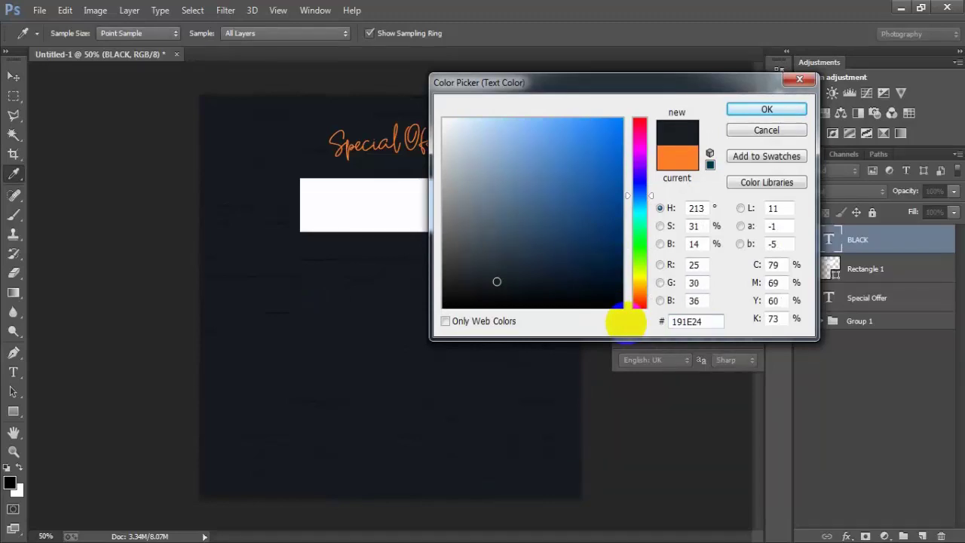
click(767, 109)
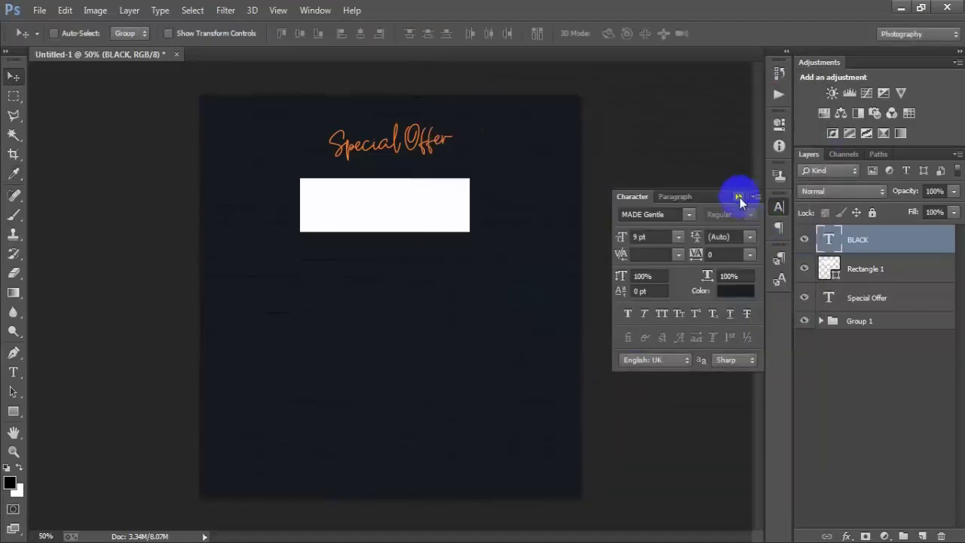
click(738, 197)
Move the "BLACK" text onto the white rectangle and nudge it up to the rectangle's vertical middle.
drag(384, 317, 403, 249)
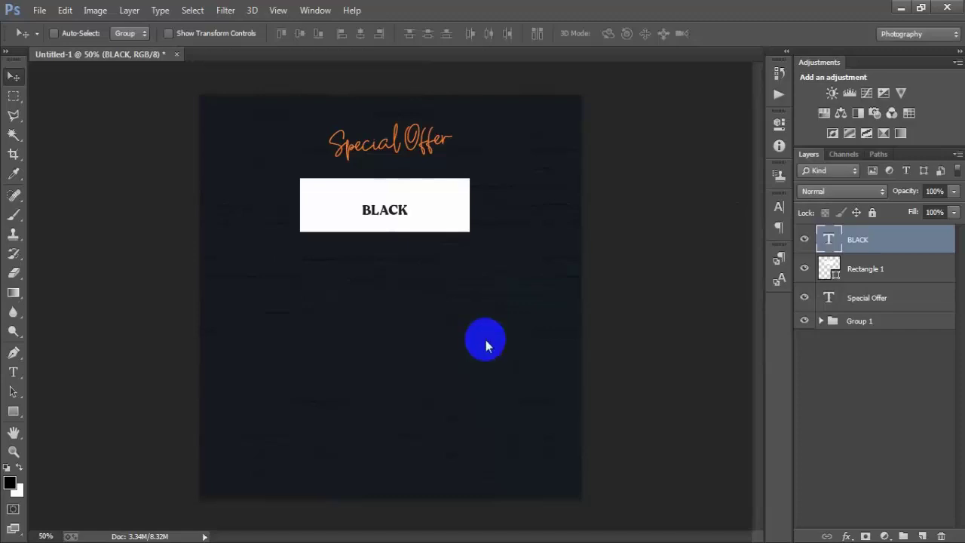
key(Up)
key(Up)
key(Up)
key(Up)
key(Up)
key(Up)
key(Up)
key(Up)
key(Up)
key(Up)
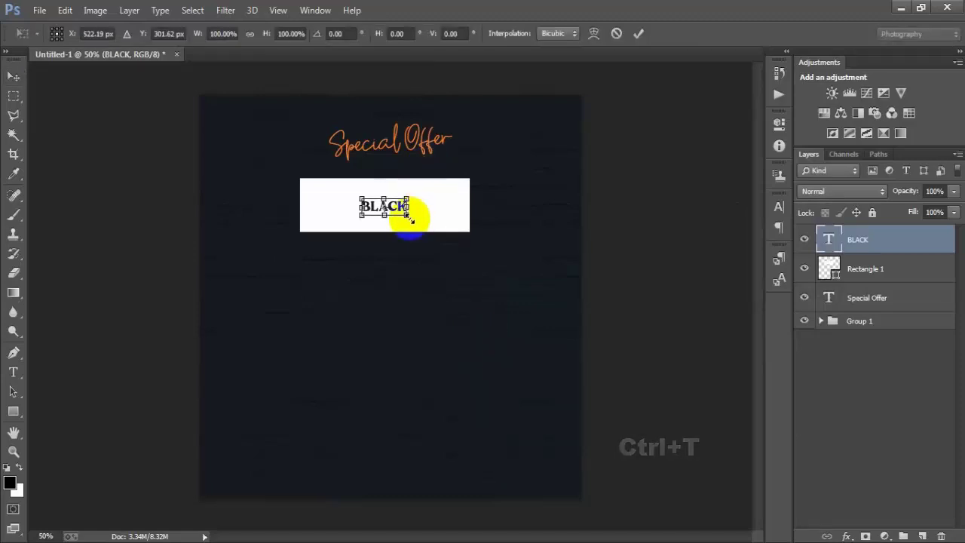
Scale the "BLACK" text to about 333% so it nearly fills the white rectangle.
drag(411, 220, 462, 230)
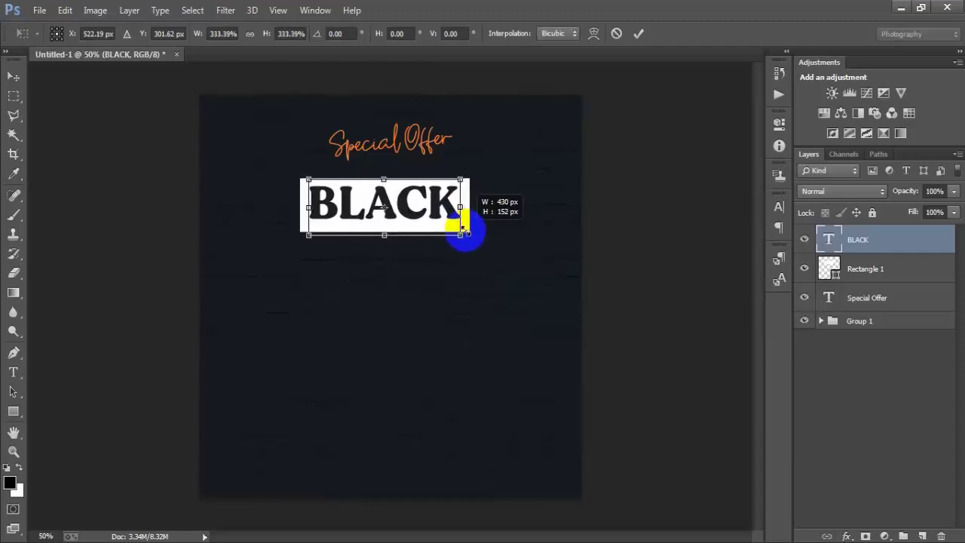
click(638, 34)
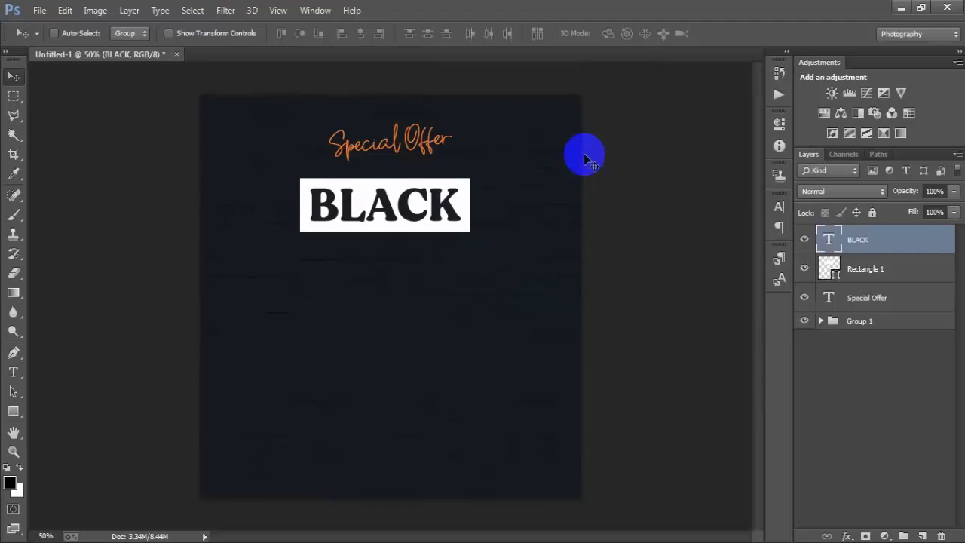
Toggle the visibility of the "BLACK" text and rectangle layers to check each one.
ctrl+click(912, 274)
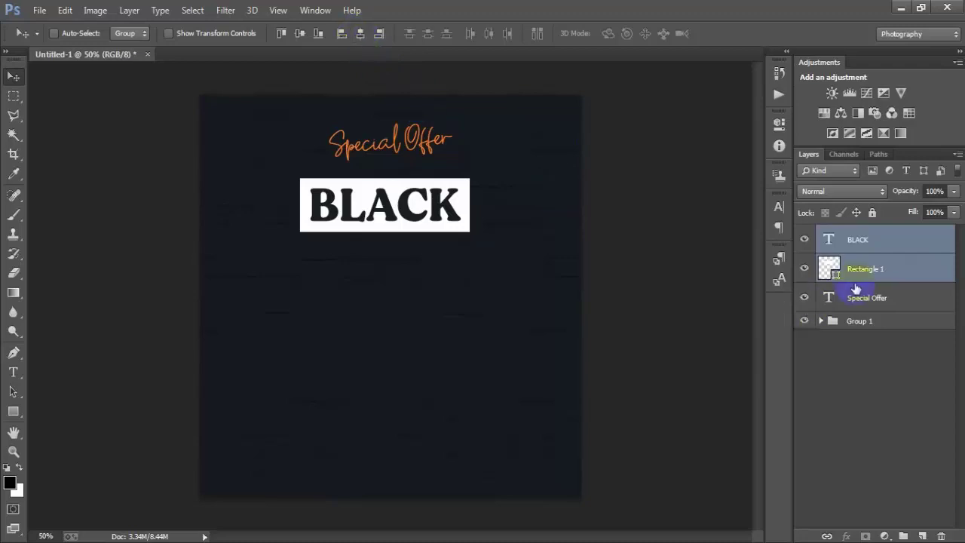
click(868, 241)
click(804, 239)
click(804, 239)
click(804, 268)
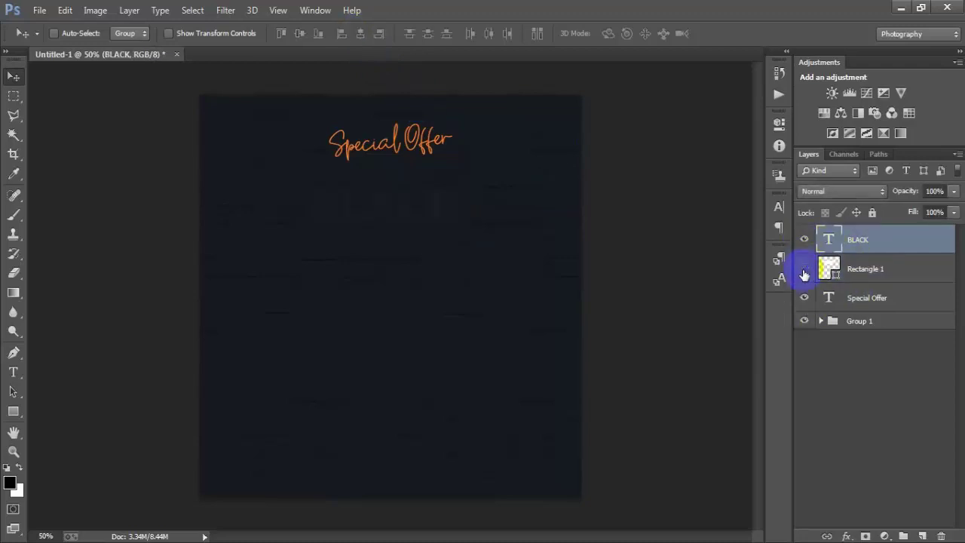
click(804, 268)
Merge the "BLACK" text and white rectangle layers into one layer.
ctrl+click(873, 271)
click(804, 240)
click(804, 239)
click(804, 268)
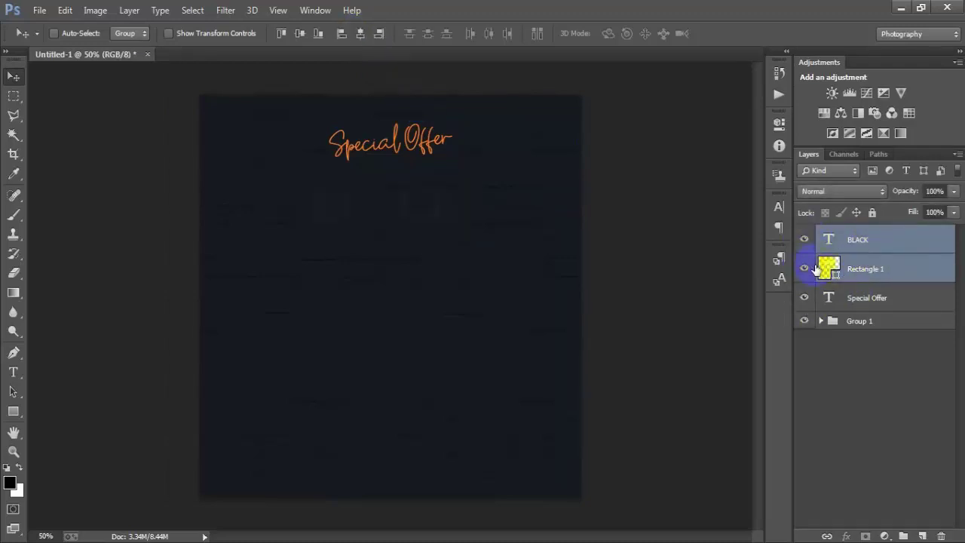
click(804, 269)
key(ctrl+e)
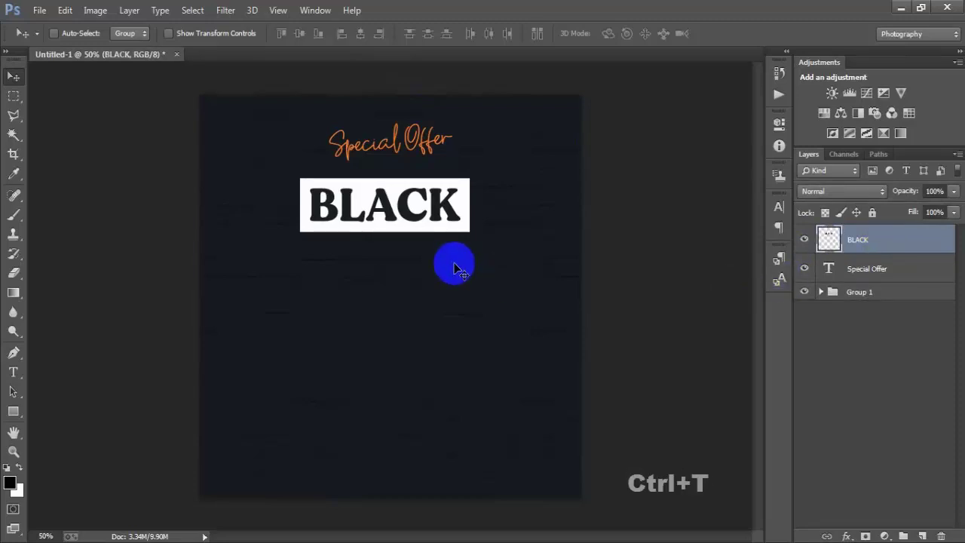
Distort the merged "BLACK" label by shifting its upper edge to the right, giving it a slanted parallelogram shape.
key(ctrl+t)
right_click(434, 200)
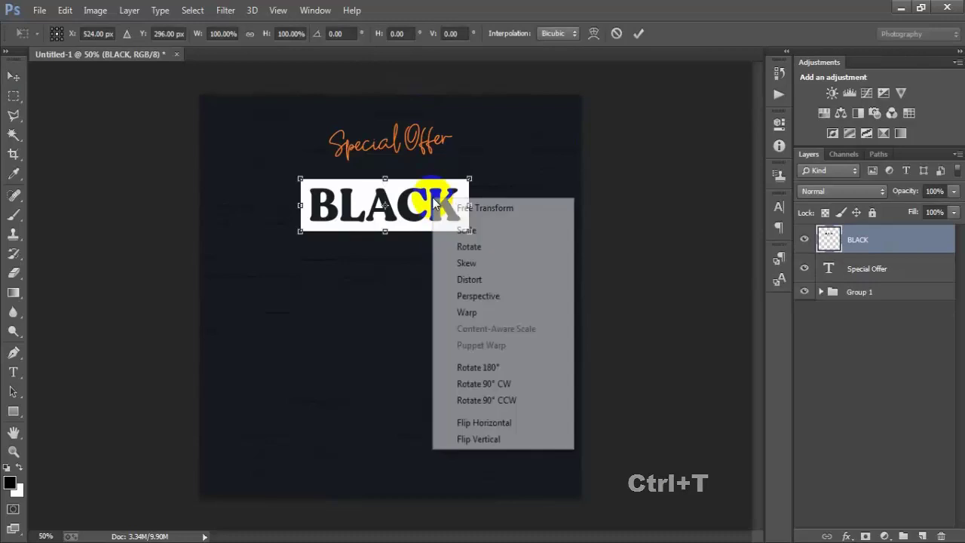
click(519, 289)
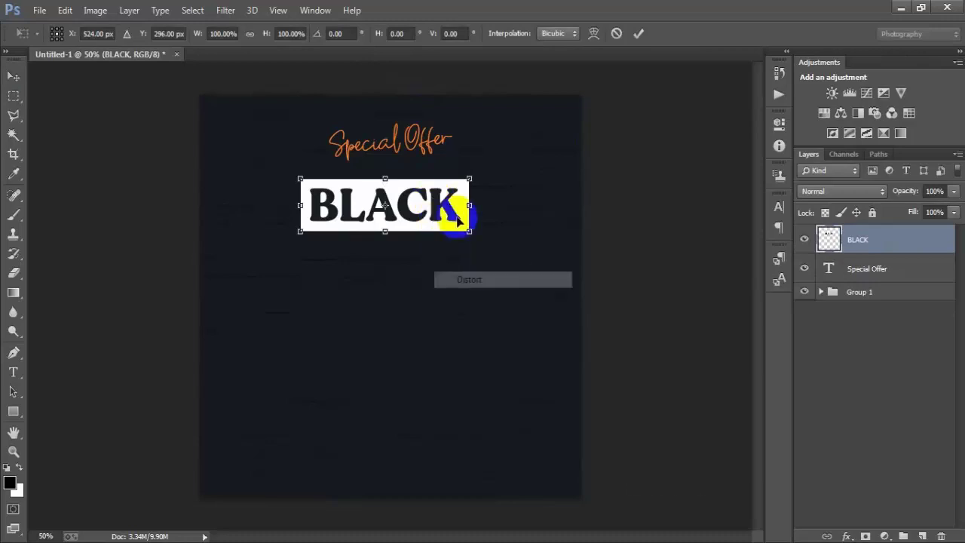
drag(386, 178, 400, 179)
click(639, 33)
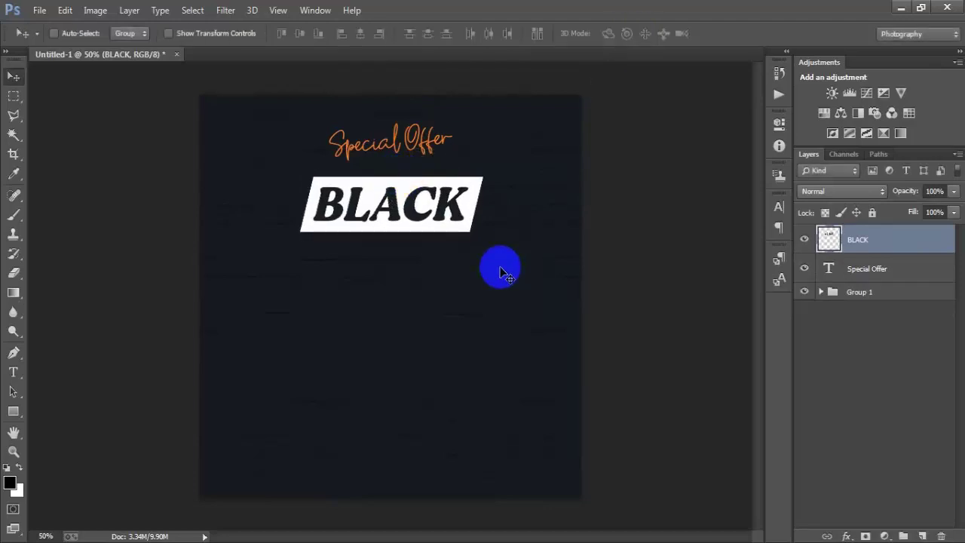
Rotate the "BLACK" label slightly counterclockwise so that its right side tilts upward.
key(ctrl+t)
drag(500, 267, 512, 259)
drag(484, 221, 478, 215)
click(639, 34)
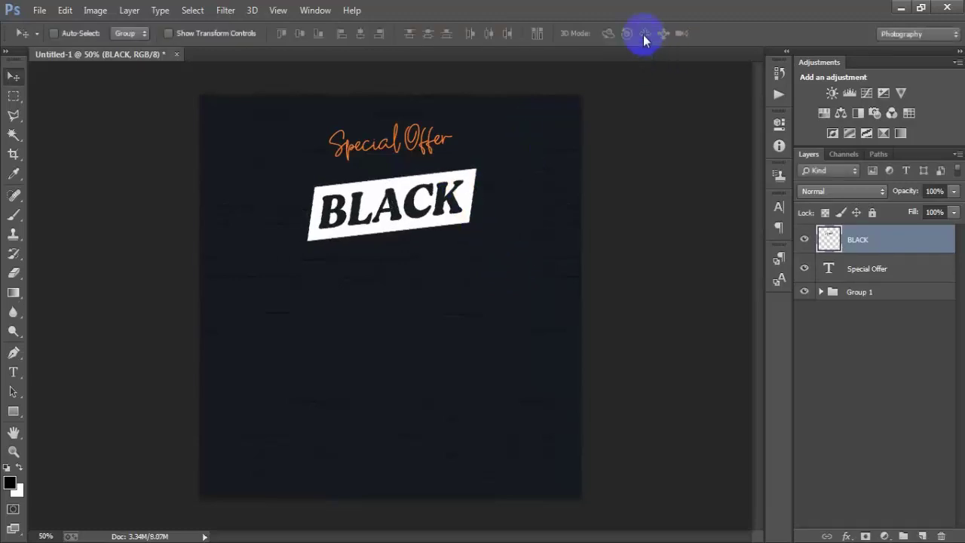
Move the "BLACK" label up about 50 px and left about 8 px so it sits directly beneath the "Special Offer" headline.
key(shift+Up)
key(shift+Up)
key(shift+Up)
key(shift+Up)
key(shift+Up)
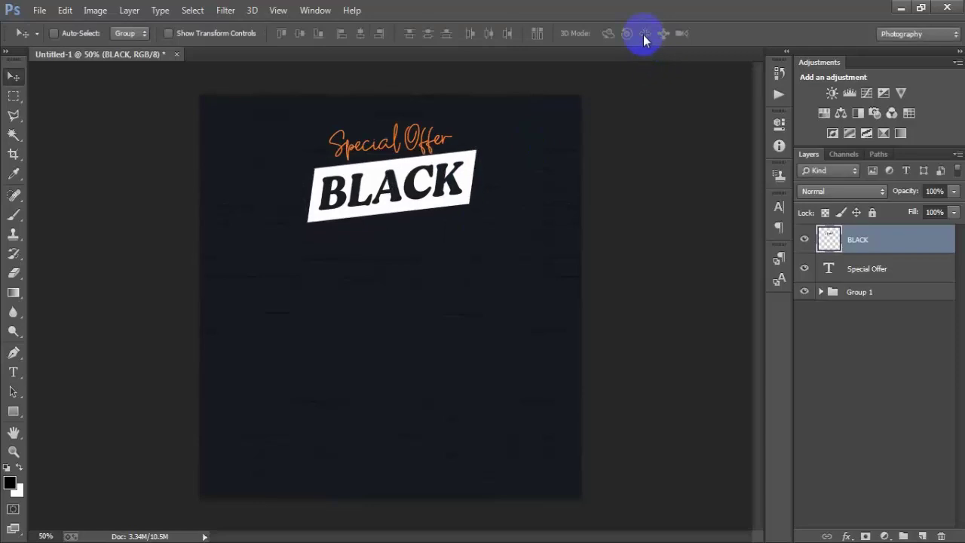
key(Left)
key(Left)
key(Left)
key(Left)
key(Left)
key(Left)
key(Left)
key(Left)
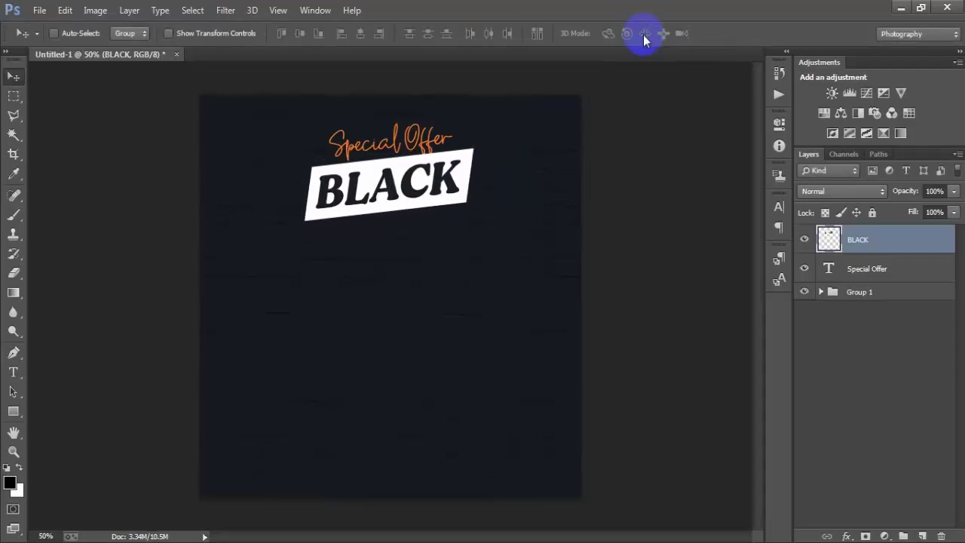
Place the BLACK layer below the Special Offer layer and nudge the label up so the headline slightly overlaps it.
drag(880, 254, 897, 284)
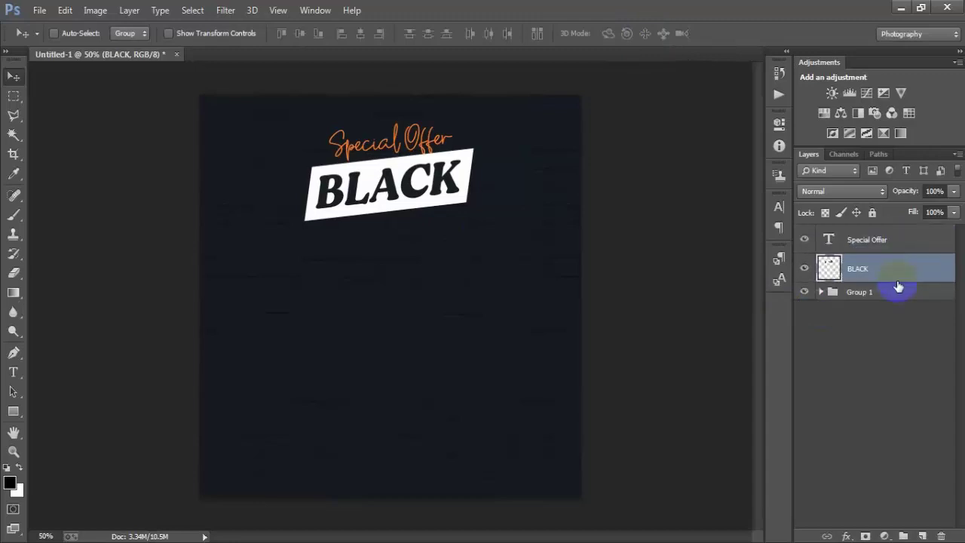
key(Up)
key(Up)
key(Up)
key(Up)
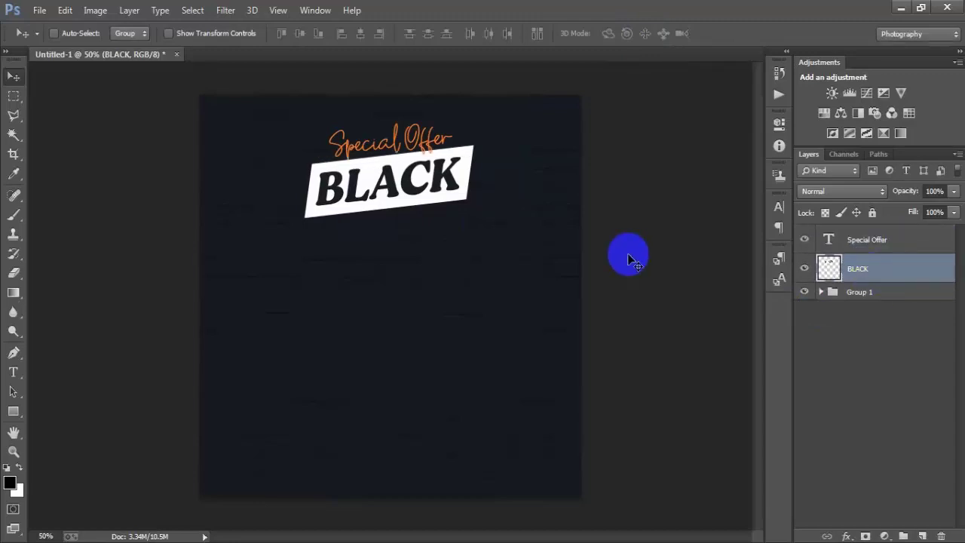
Fine-tune the "BLACK" label's tilt with a very small counterclockwise rotation.
key(ctrl+t)
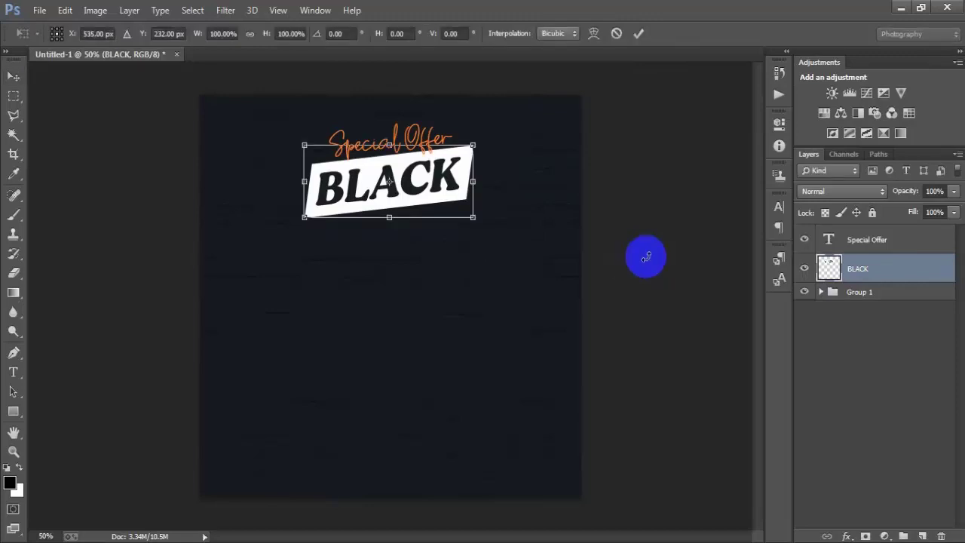
drag(517, 252, 518, 249)
click(639, 33)
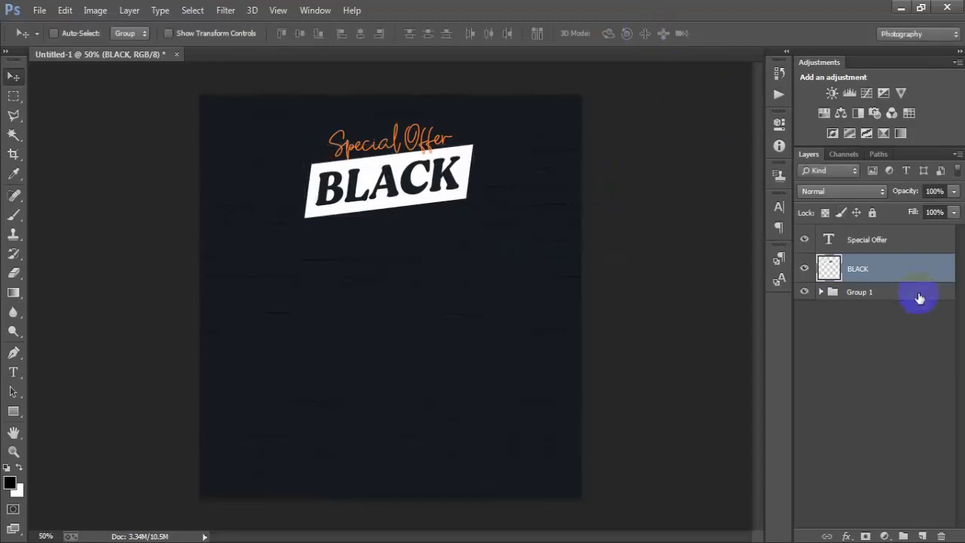
Align the horizontal centers of the "Special Offer" text and the "BLACK" label.
shift+click(884, 242)
click(360, 33)
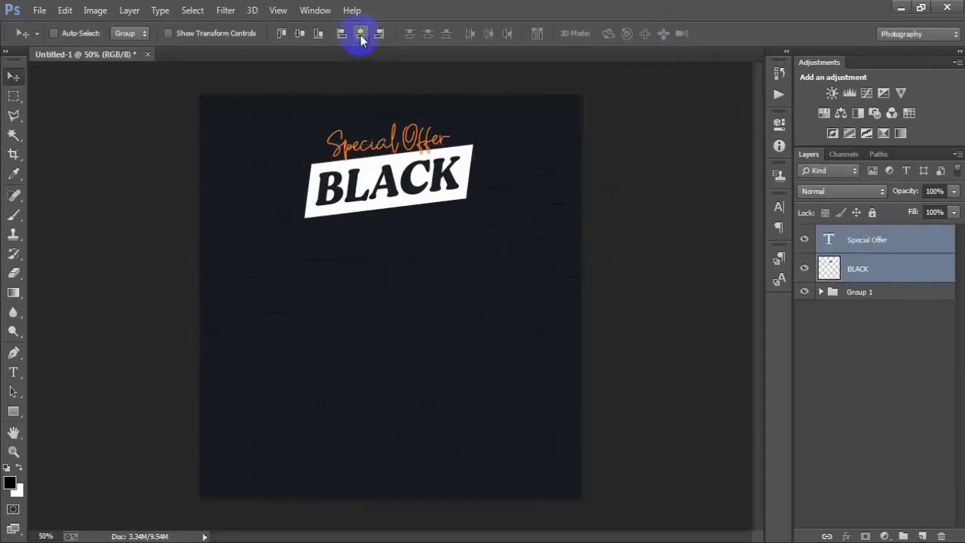
click(836, 239)
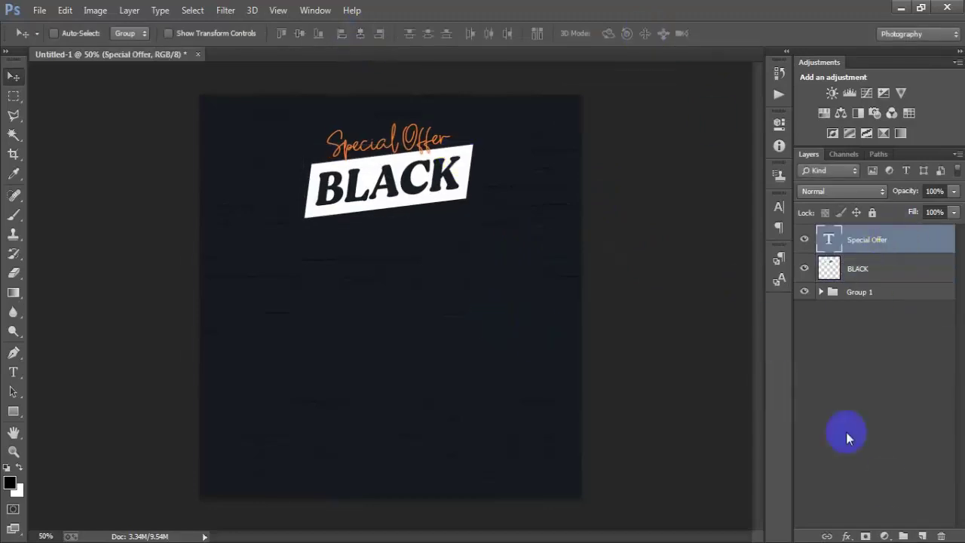
Add the text "FRIDAY" on a new layer in the empty area below the "BLACK" label.
click(922, 535)
click(15, 374)
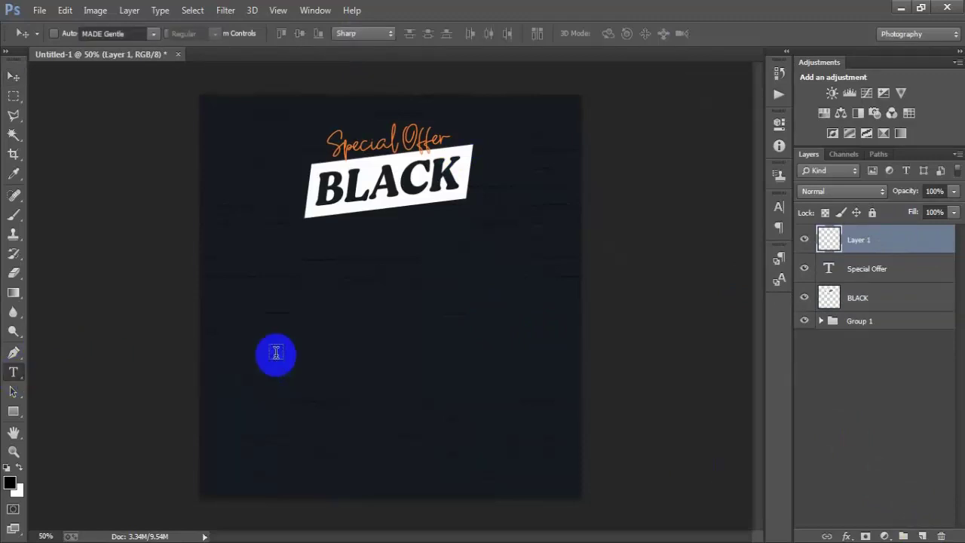
click(321, 346)
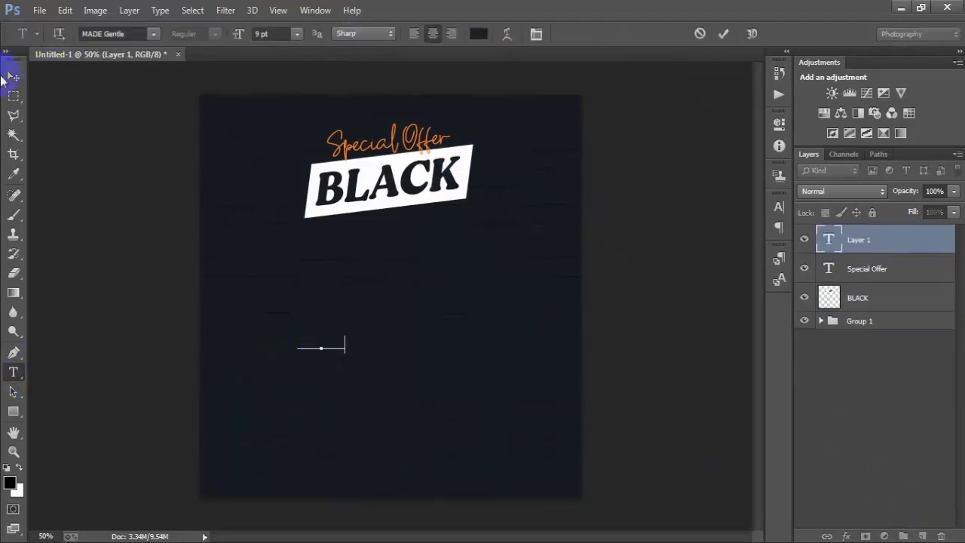
click(13, 78)
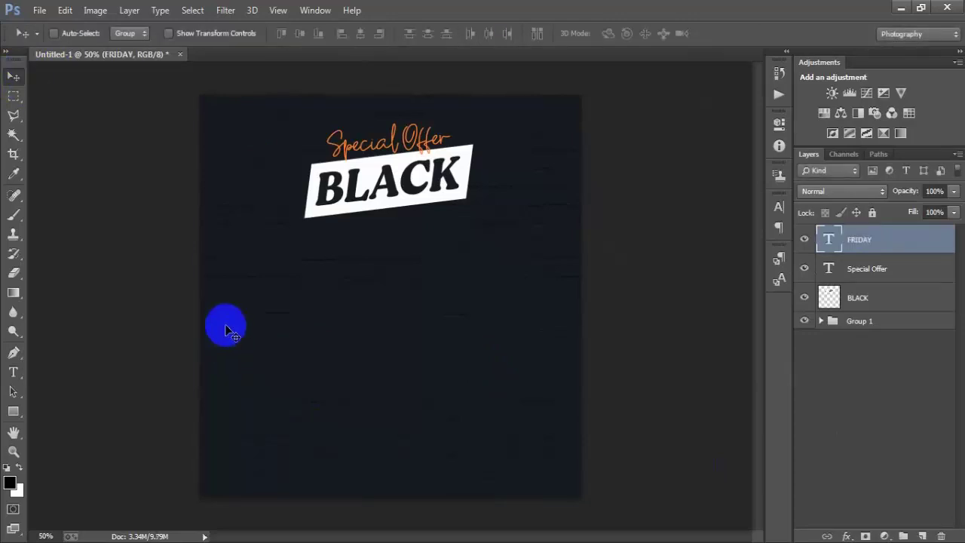
Set the "FRIDAY" text color to orange FF8029.
click(779, 208)
click(733, 287)
drag(586, 222, 384, 86)
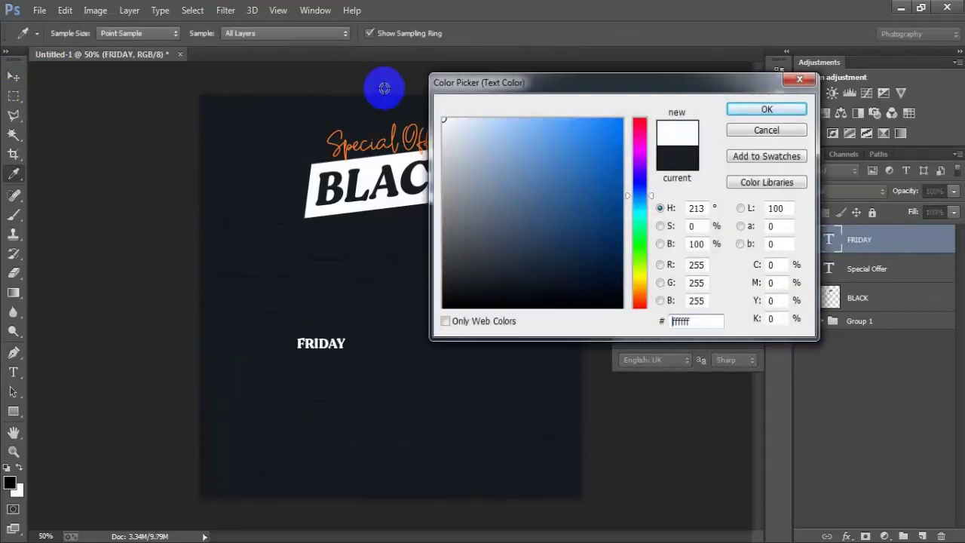
drag(713, 320, 659, 320)
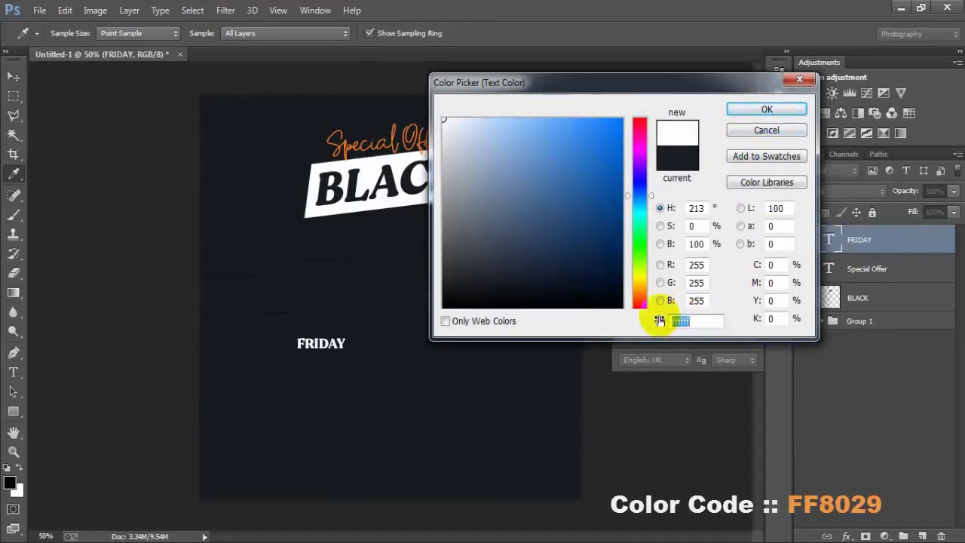
text(FF80)
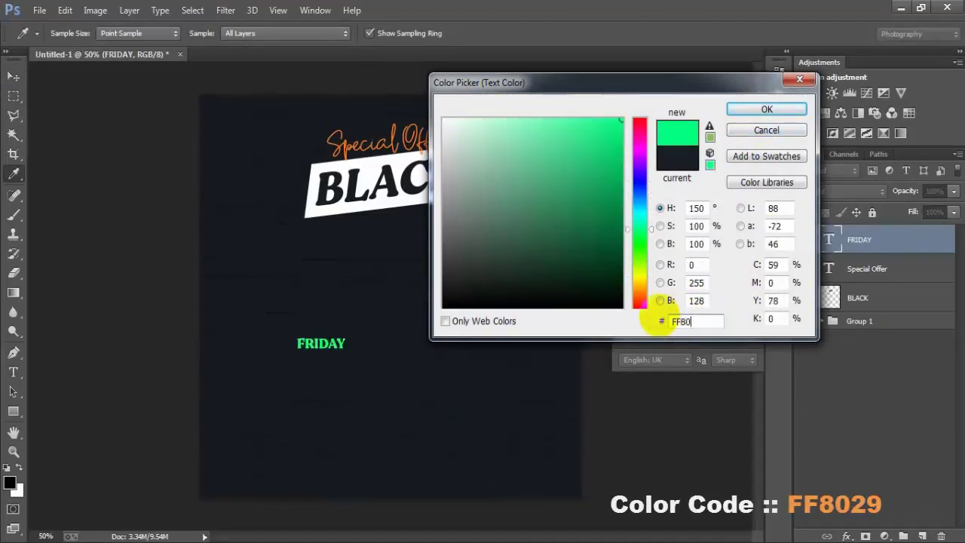
text(29)
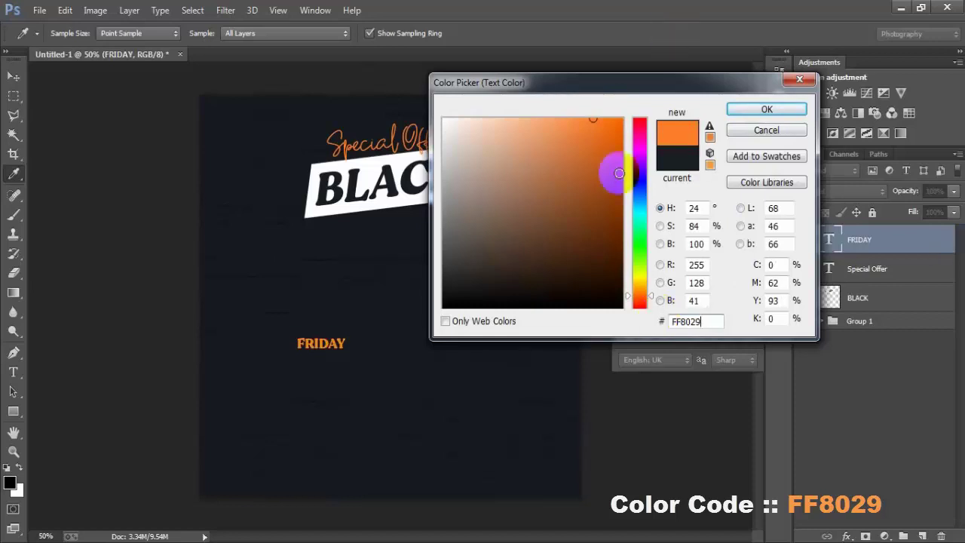
drag(704, 321, 674, 323)
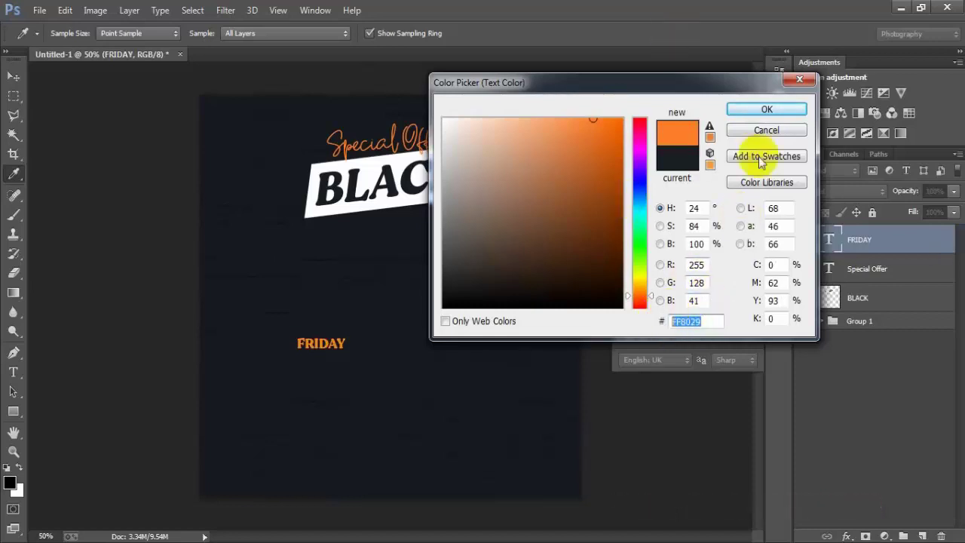
click(743, 109)
click(743, 199)
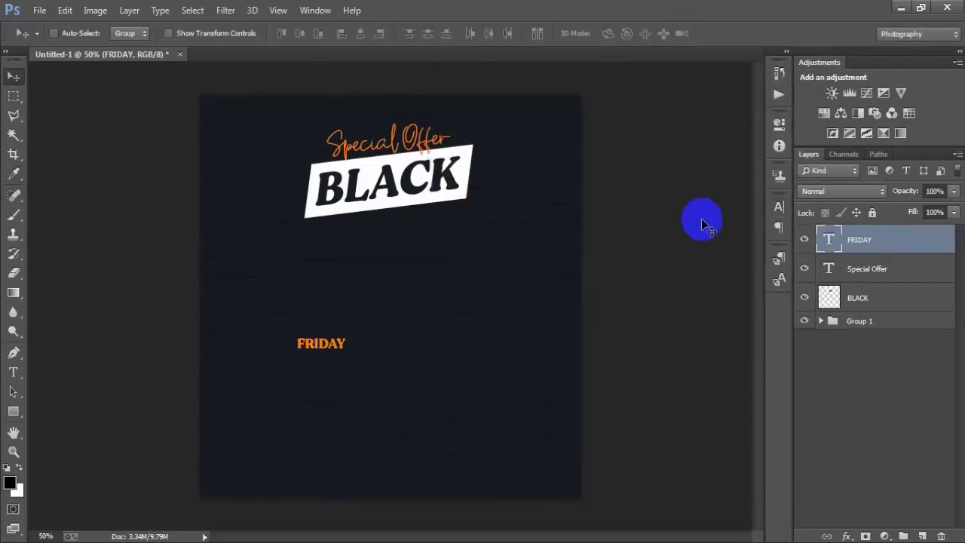
Move "FRIDAY" beneath the "BLACK" label, scale it to about 226% and rotate it about -7.4° to match the label's tilt.
drag(334, 345, 430, 255)
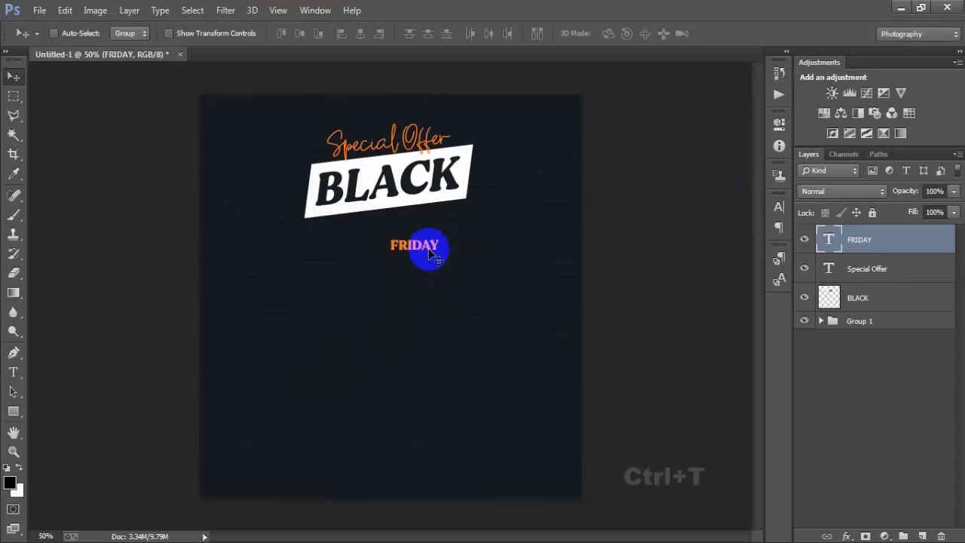
key(ctrl+t)
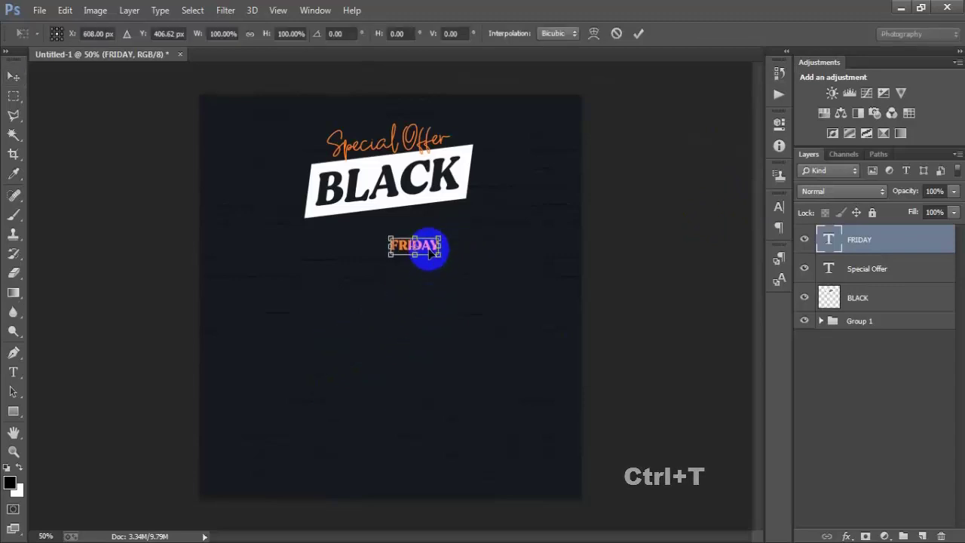
drag(441, 256, 494, 289)
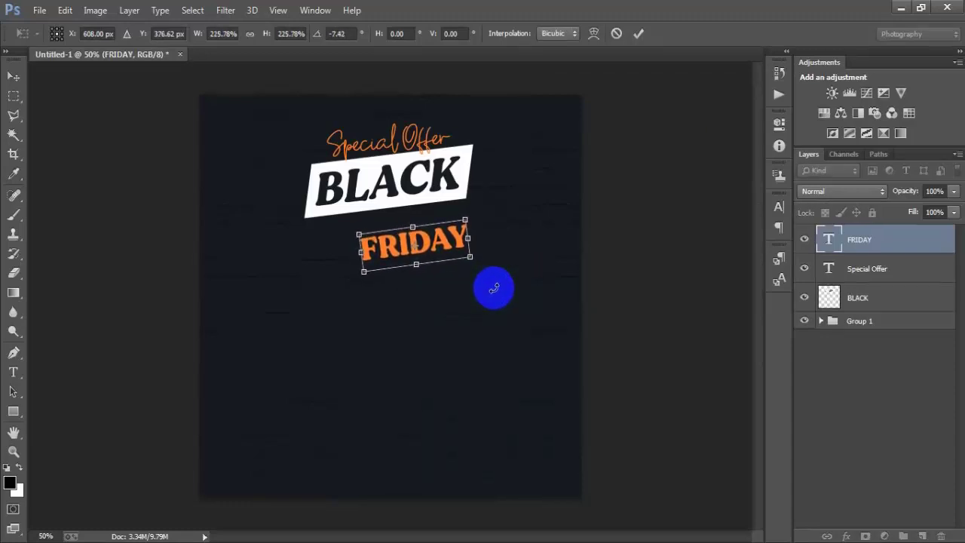
Shift the "FRIDAY" text up until it sits tightly against the lower edge of the "BLACK" label, and apply the transformation.
key(Up)
key(Up)
key(Up)
key(Up)
key(Up)
key(Up)
key(Up)
key(Up)
key(Up)
key(Up)
key(Up)
key(Up)
key(Up)
key(Up)
key(Up)
key(Up)
key(Up)
key(Up)
key(Up)
key(Up)
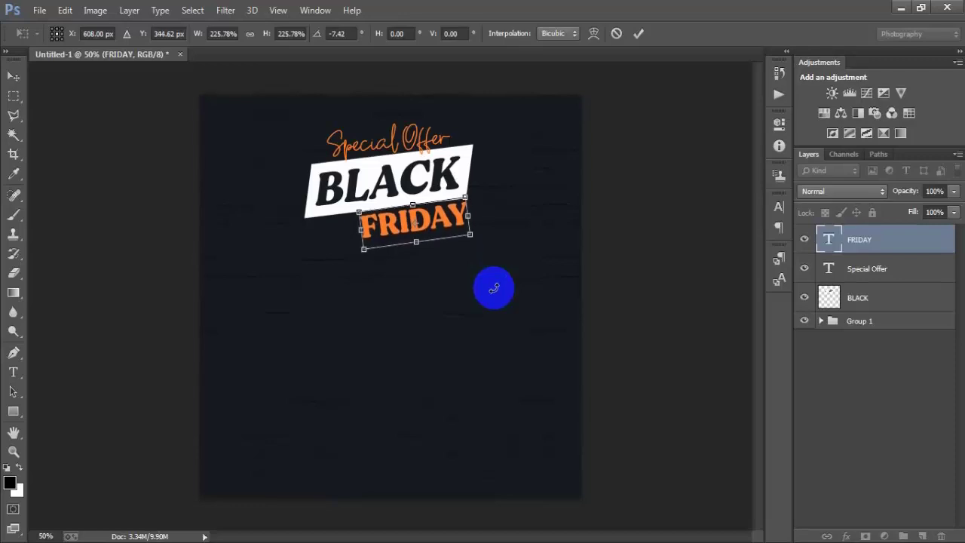
key(Return)
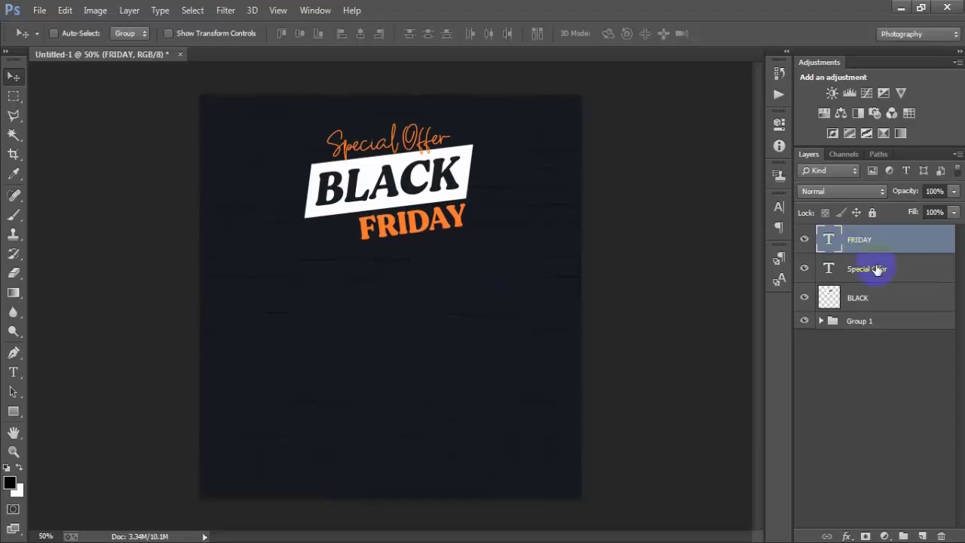
Move the "FRIDAY", "Special Offer" and "BLACK" layers up together by about 20 px.
shift+click(891, 297)
key(Up)
key(Up)
key(Up)
key(Up)
key(Up)
key(Up)
key(Up)
key(Up)
key(Up)
key(Up)
key(Up)
key(Up)
key(Up)
key(Up)
key(Up)
key(Up)
key(Up)
key(Up)
key(Up)
key(Up)
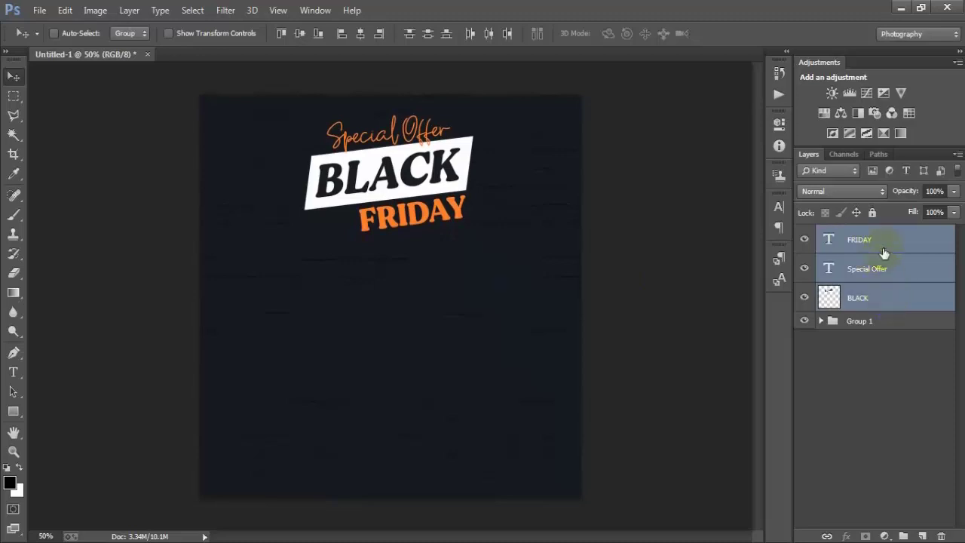
Check the headline layers by toggling their visibility, and group the FRIDAY, Special Offer and BLACK layers.
click(804, 268)
click(804, 269)
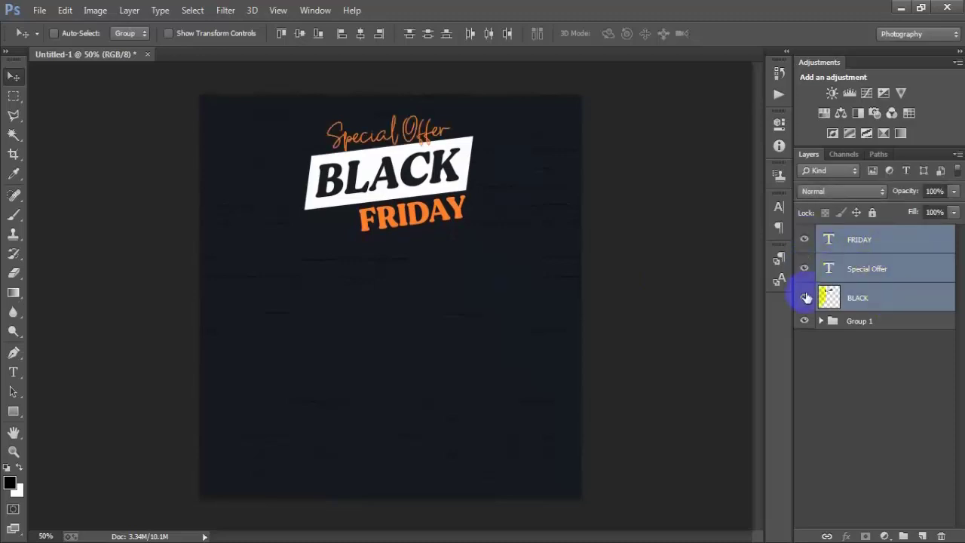
click(805, 297)
click(805, 297)
key(ctrl+g)
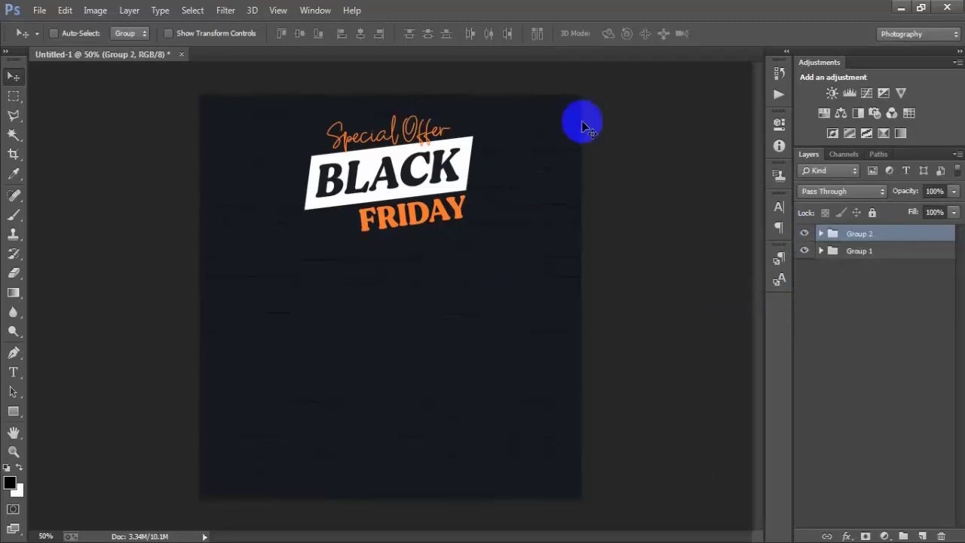
Center the headline group horizontally on the background group.
shift+click(859, 252)
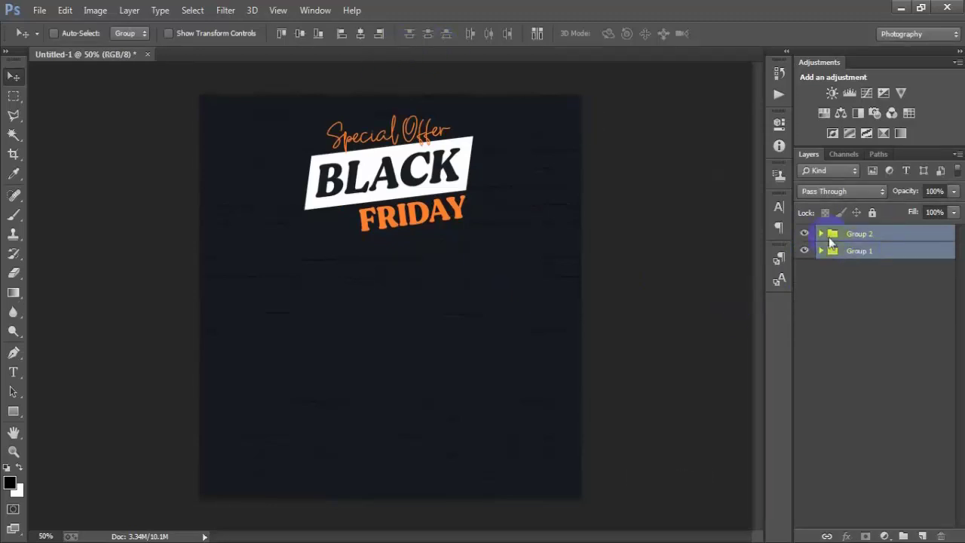
click(360, 34)
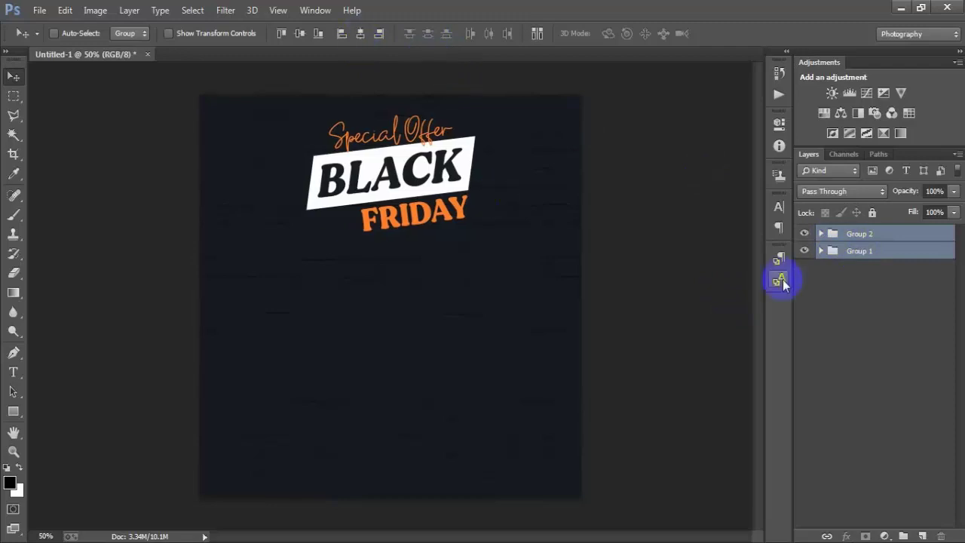
click(859, 234)
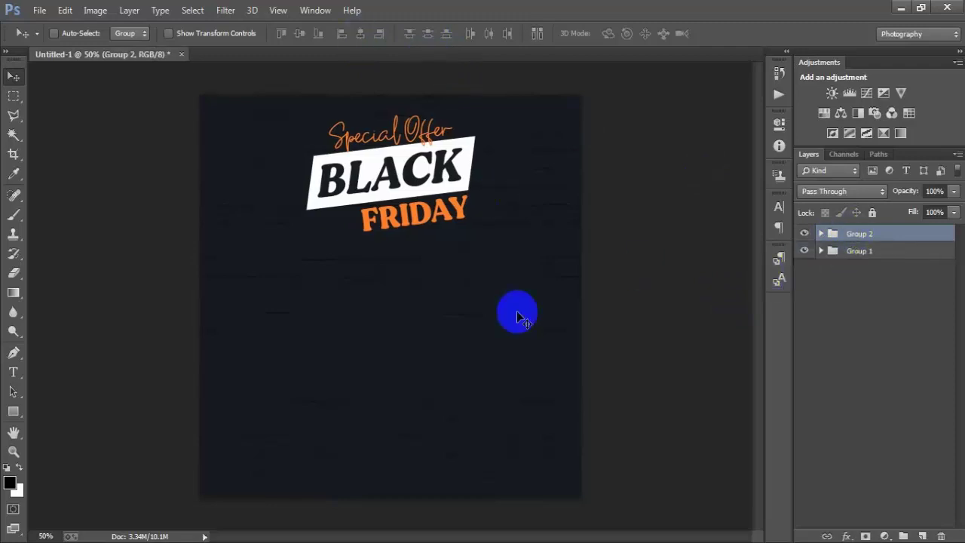
Draw a black ellipse about 476 × 122 px on a new layer and center it horizontally near the banner's lower edge.
click(924, 536)
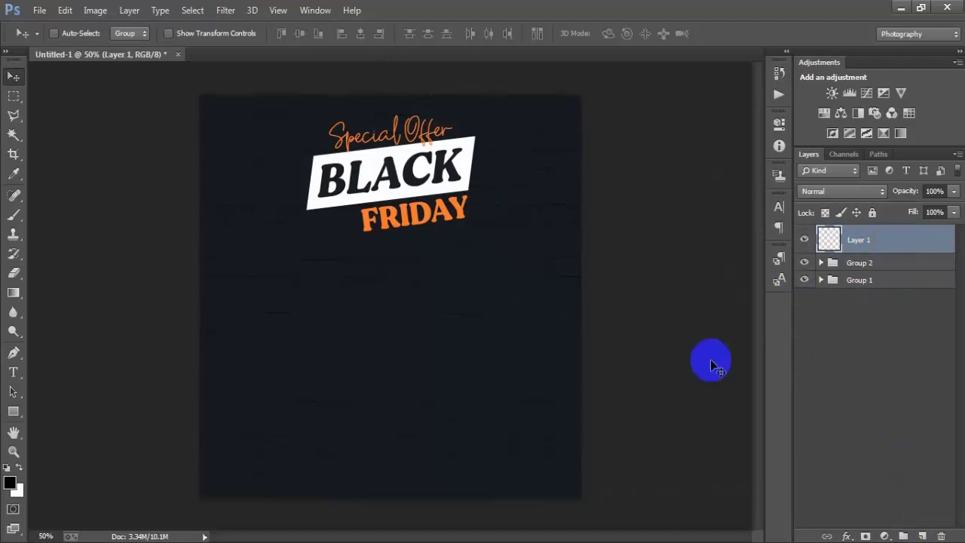
click(13, 411)
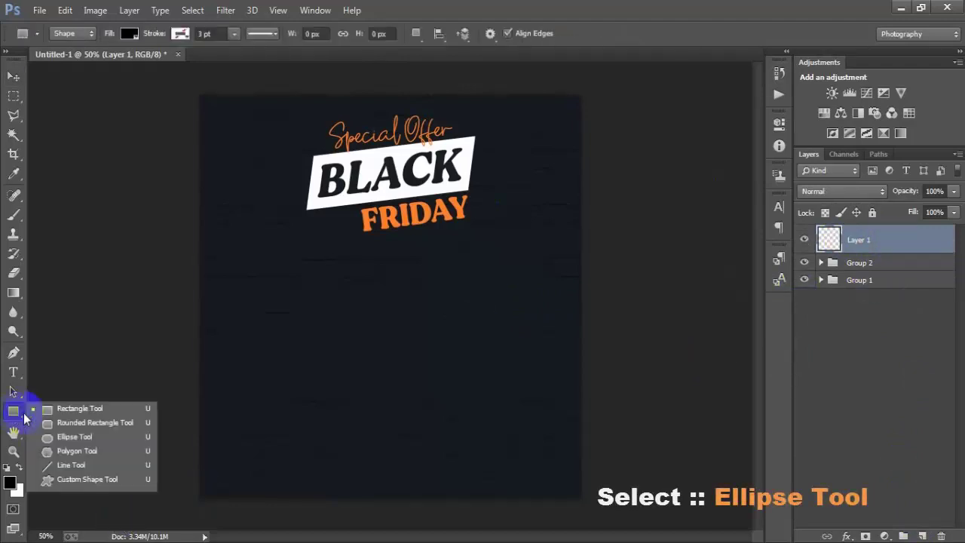
click(68, 437)
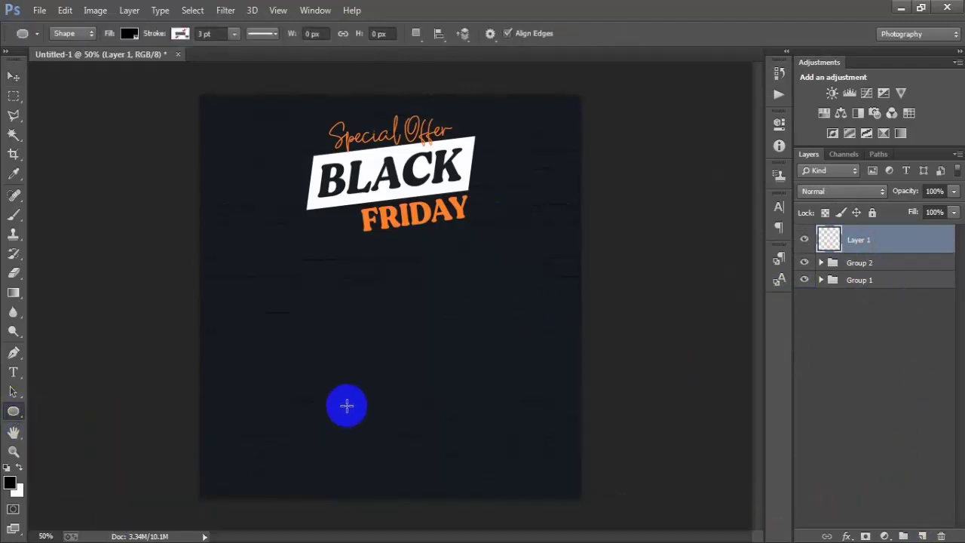
drag(341, 404, 507, 448)
click(14, 76)
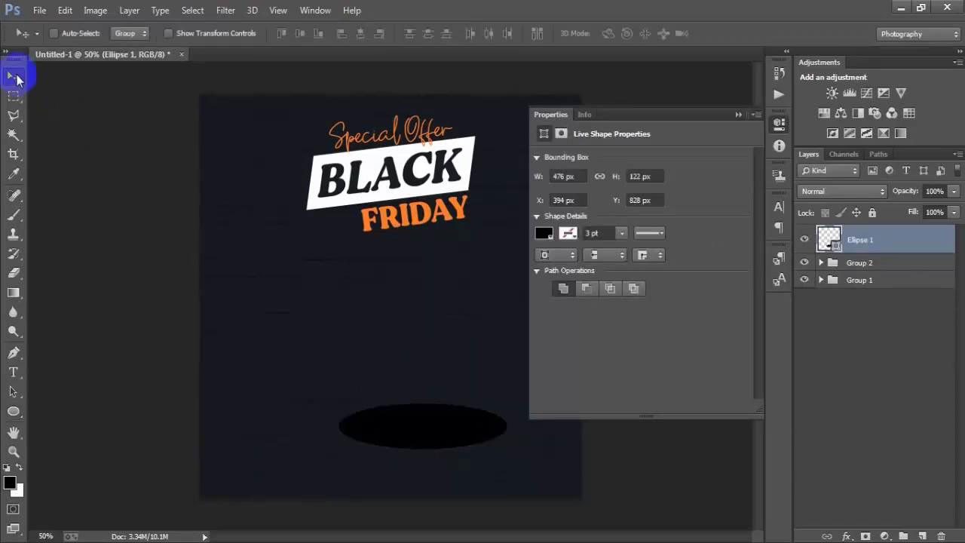
drag(425, 451, 392, 453)
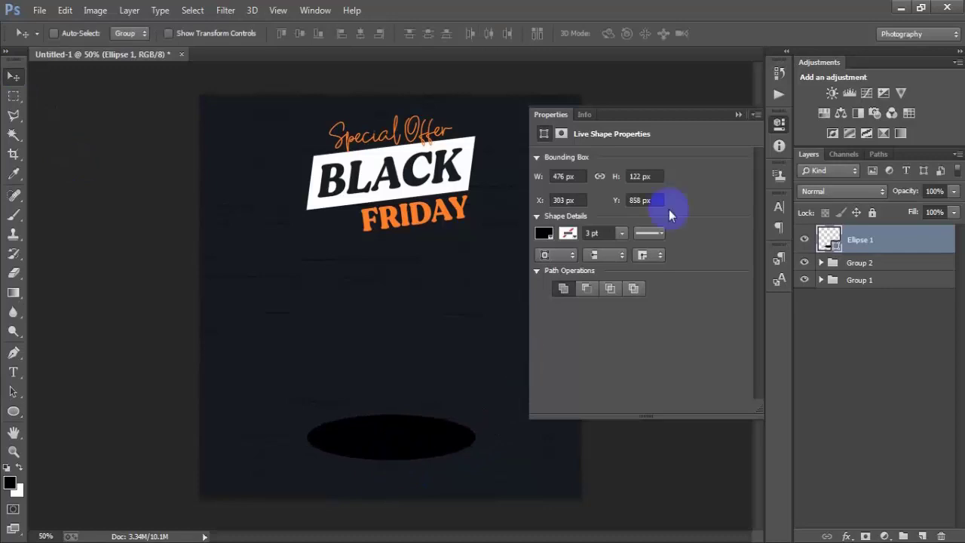
click(738, 115)
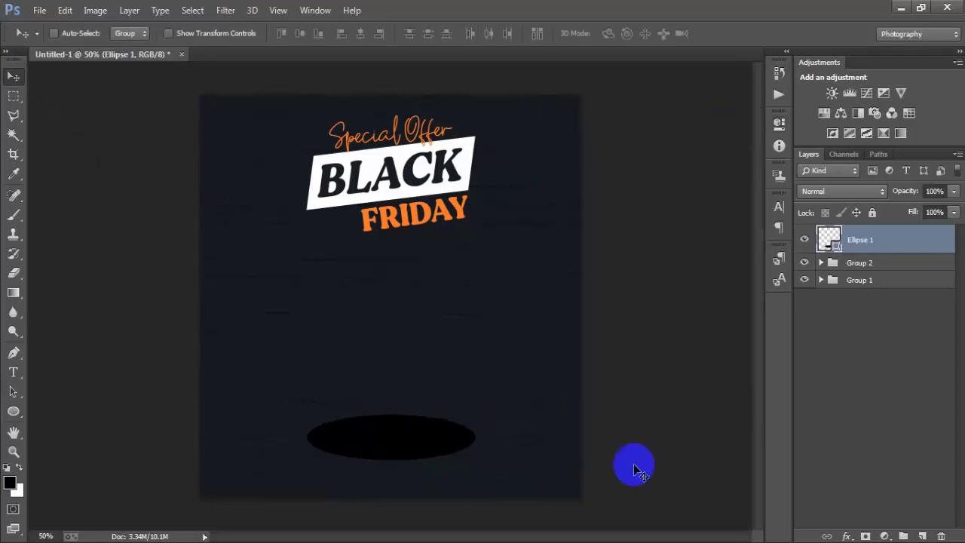
Change the ellipse's fill colour to FF8029.
click(833, 239)
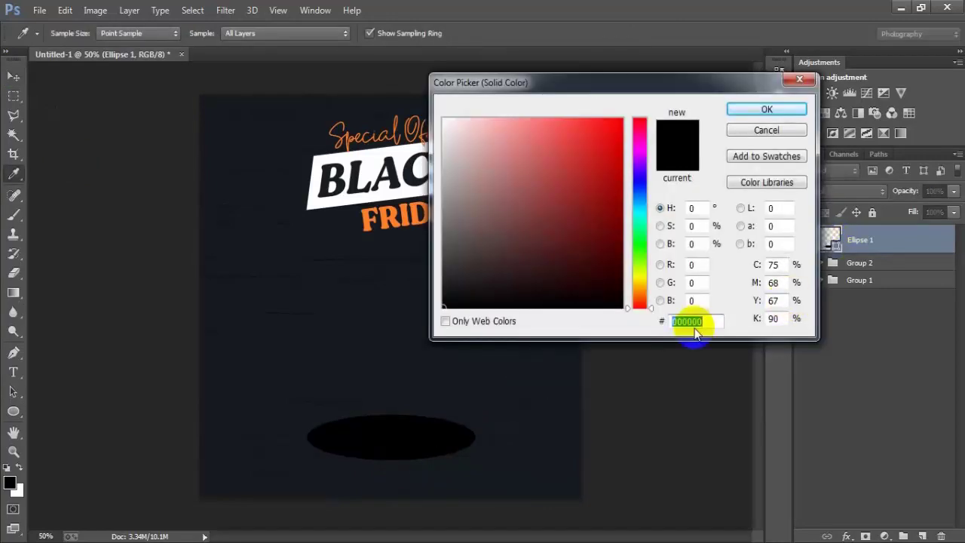
drag(700, 321, 660, 326)
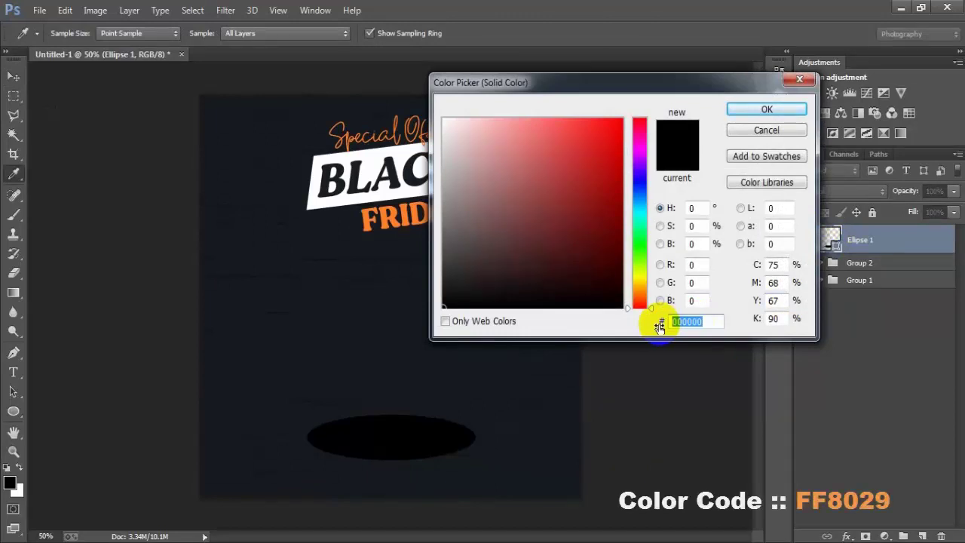
text(FF8029)
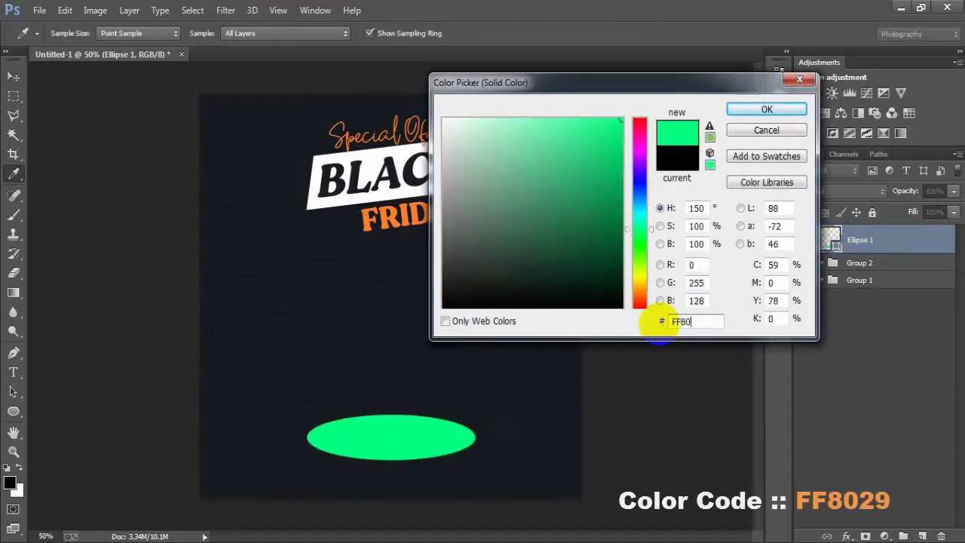
click(788, 110)
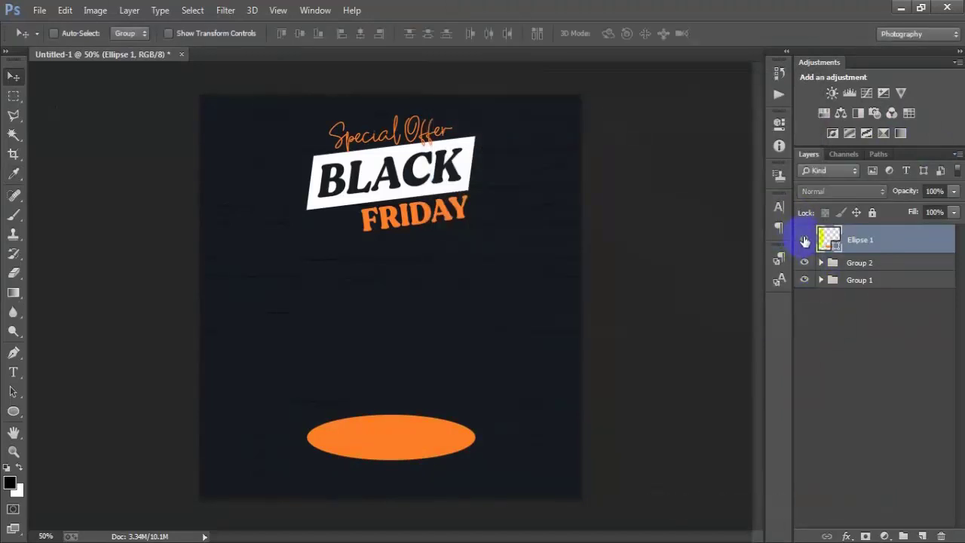
Center the orange ellipse horizontally on the background group and nudge it down a few pixels.
ctrl+click(862, 281)
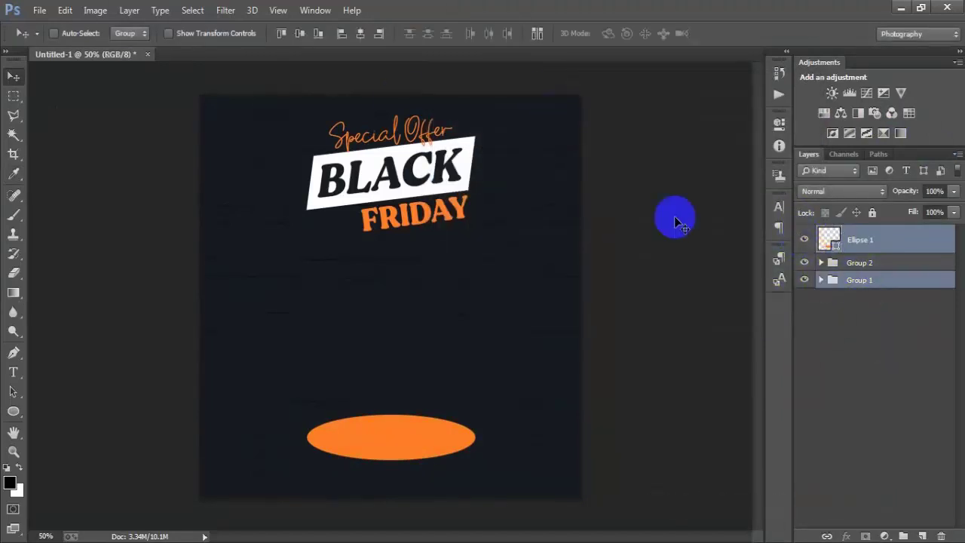
click(861, 243)
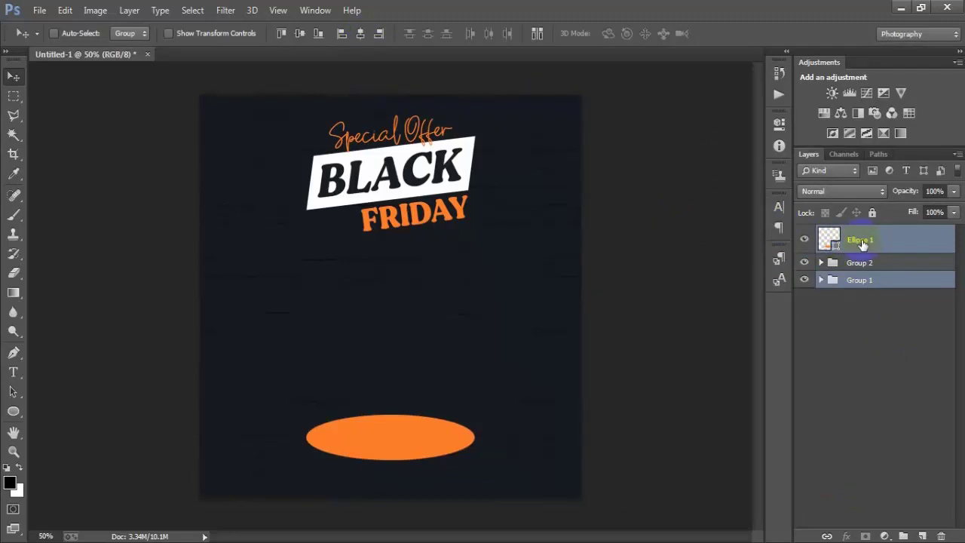
key(Down)
key(Down)
key(Down)
key(Down)
key(Down)
key(Down)
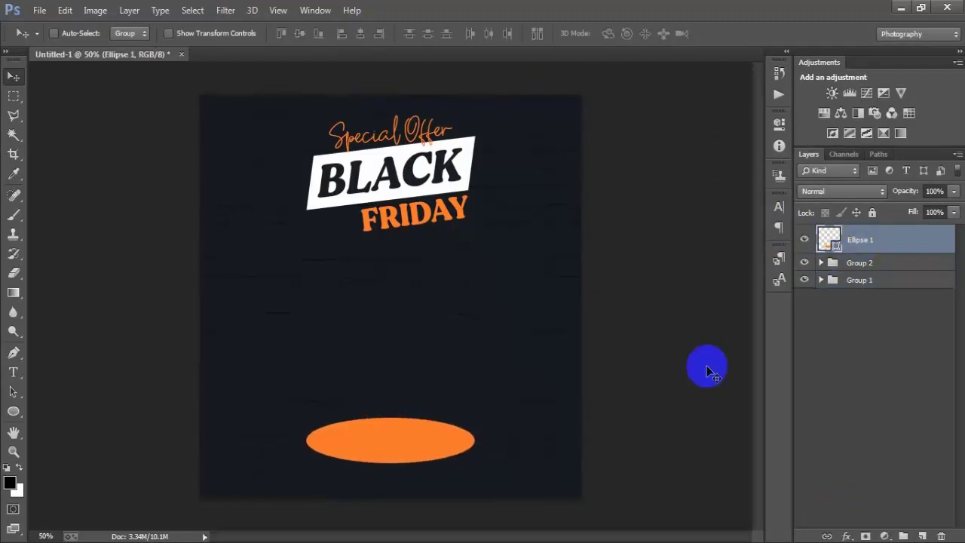
key(Up)
key(Up)
key(Up)
key(Up)
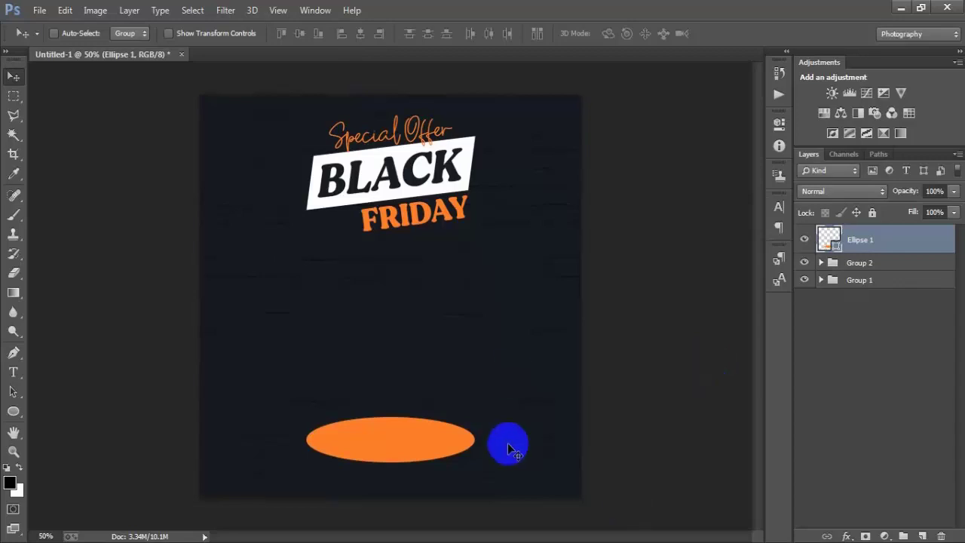
Place the watch image "v" into the banner as a linked file.
click(39, 9)
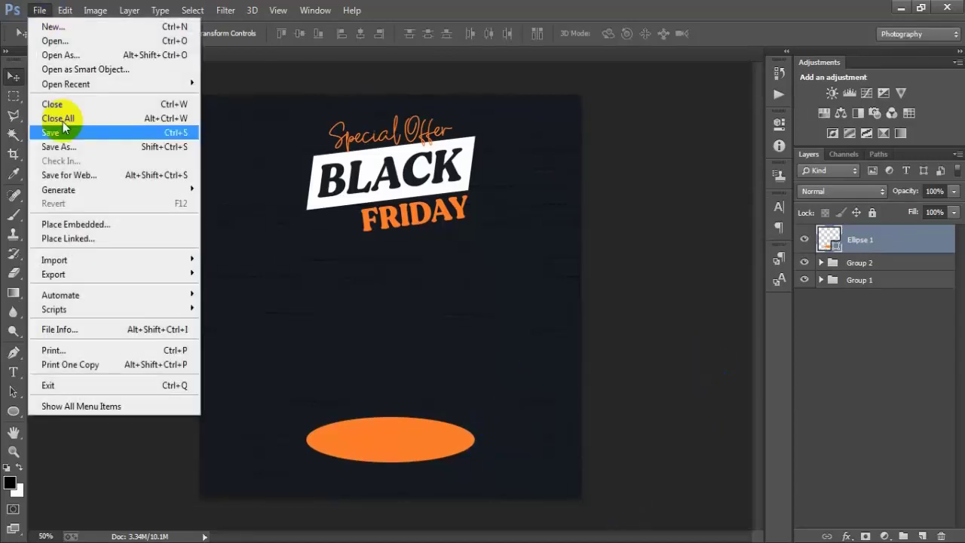
click(68, 238)
drag(798, 172, 802, 275)
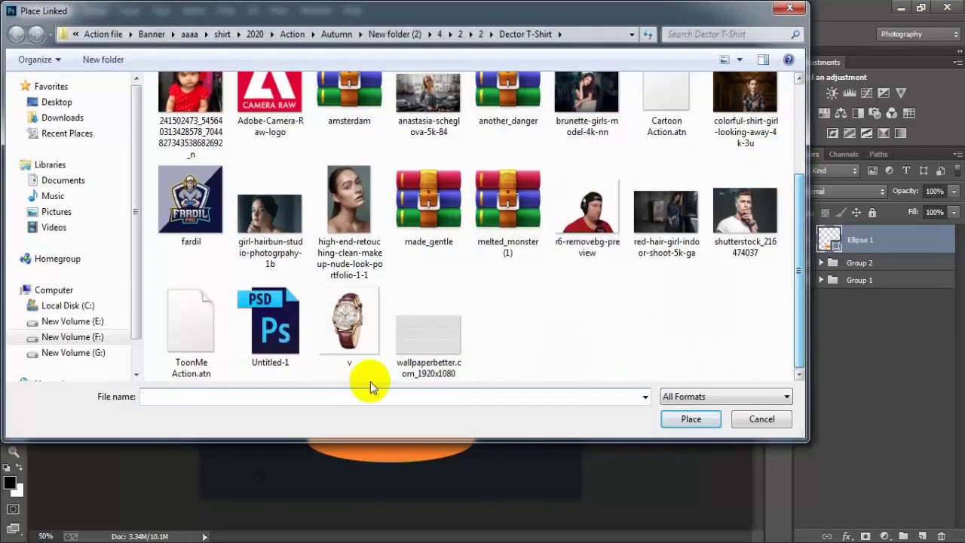
click(365, 368)
click(689, 420)
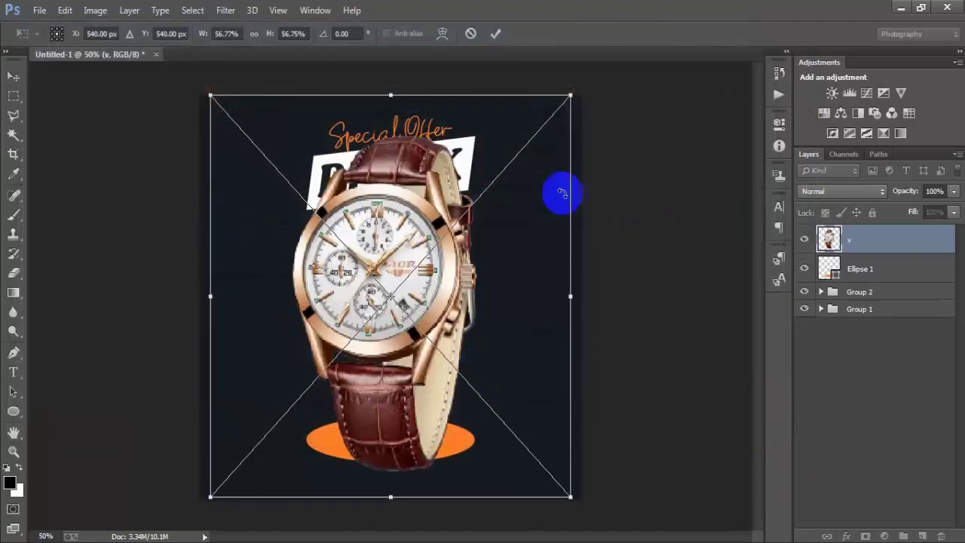
Scale the placed watch to about 30% and position it so that it stands on the orange ellipse.
drag(570, 96, 517, 218)
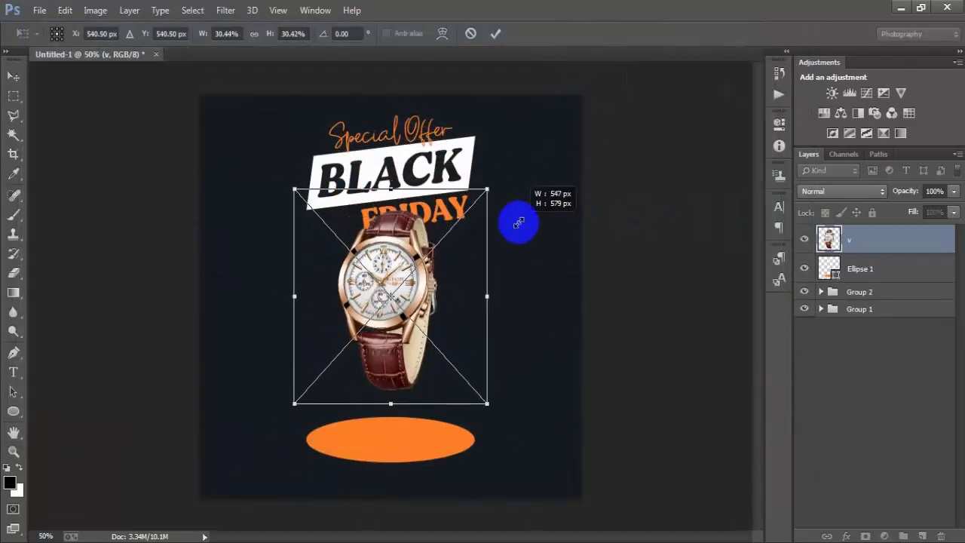
drag(461, 276, 462, 332)
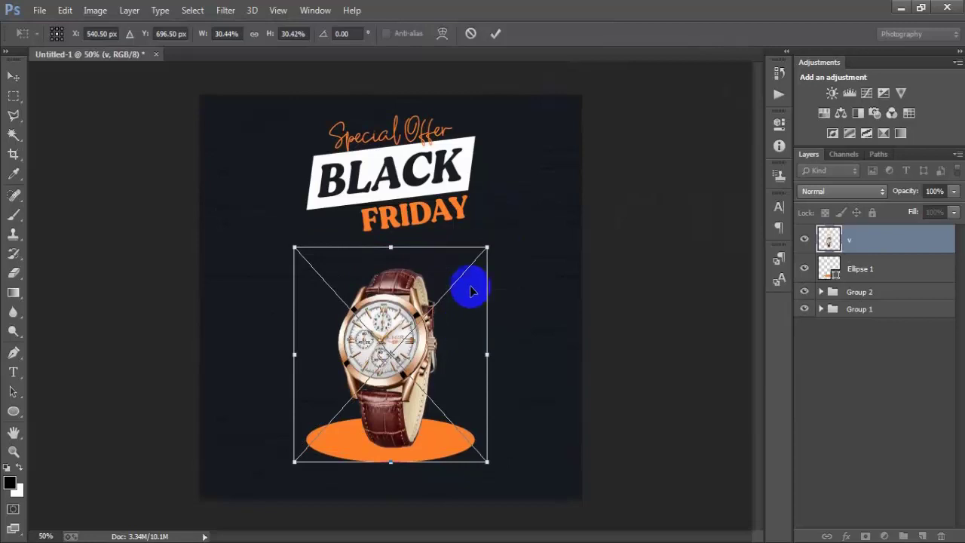
drag(488, 249, 486, 248)
click(496, 33)
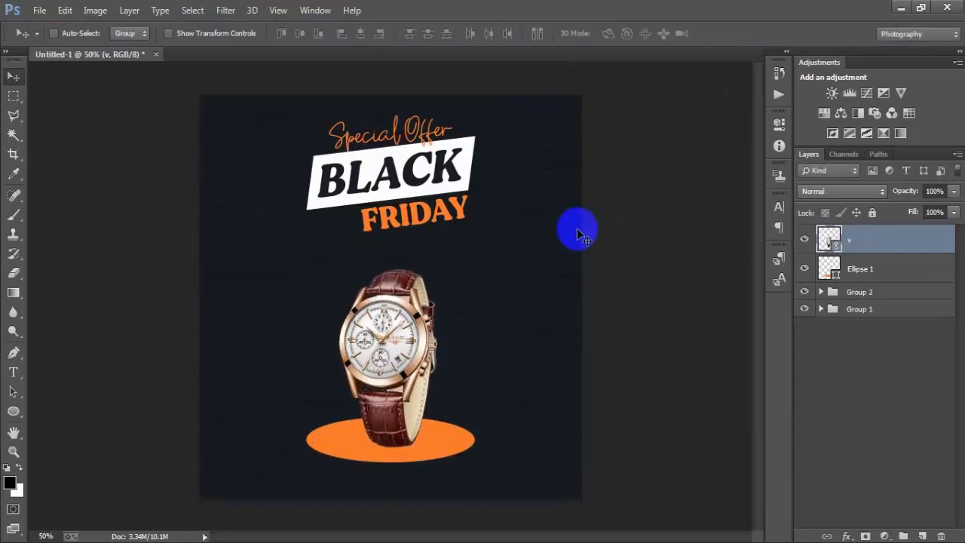
key(shift+Up)
key(shift+Down)
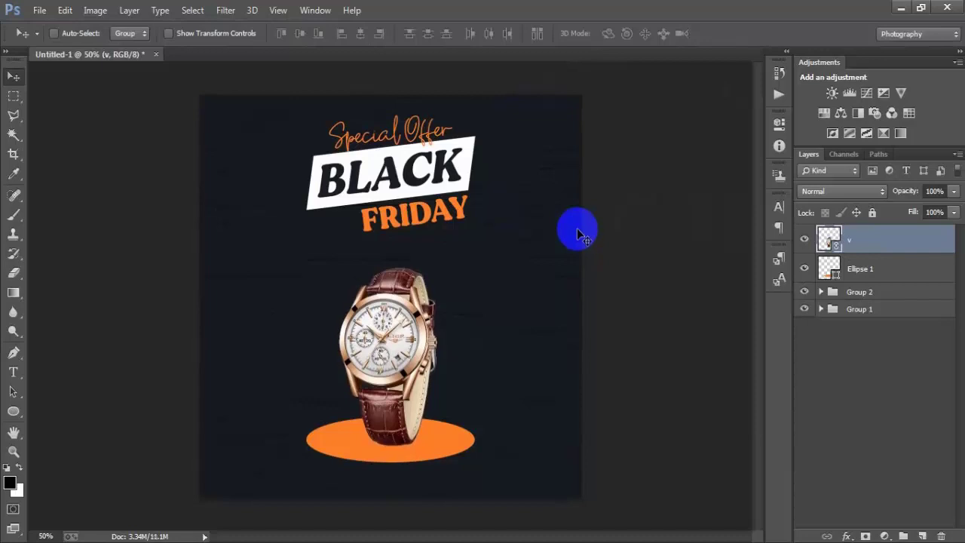
Align the watch and the ellipse on their horizontal centers.
click(936, 212)
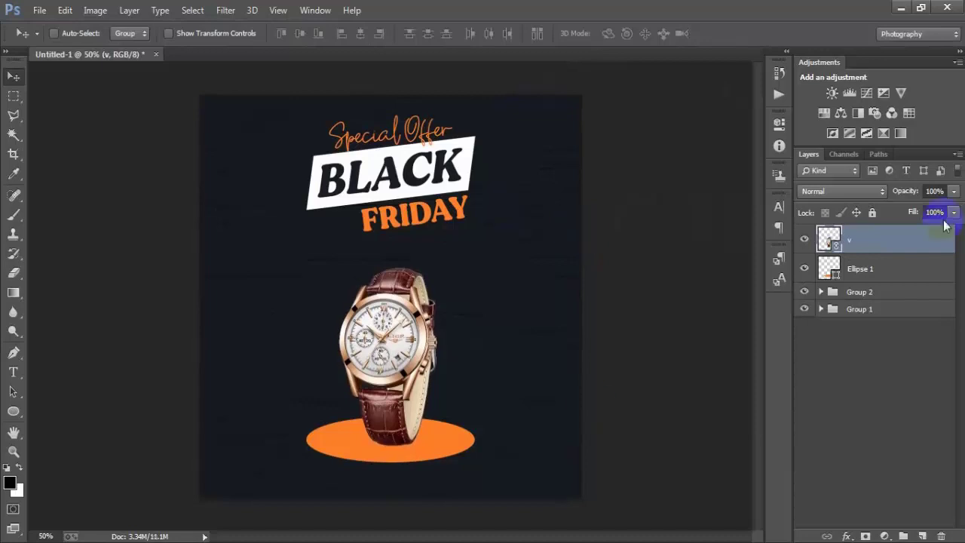
shift+click(864, 272)
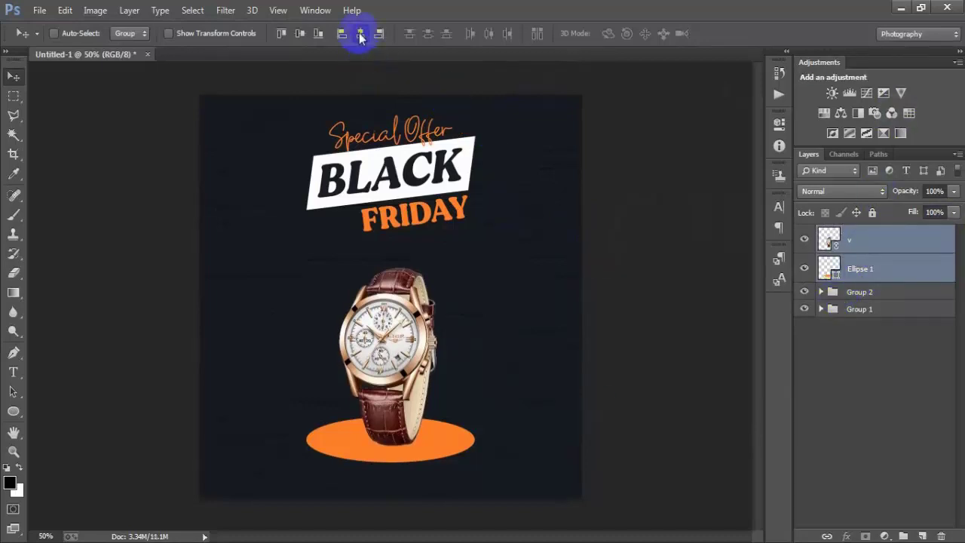
click(361, 35)
Create a new empty layer between the watch layer and the ellipse layer.
click(898, 240)
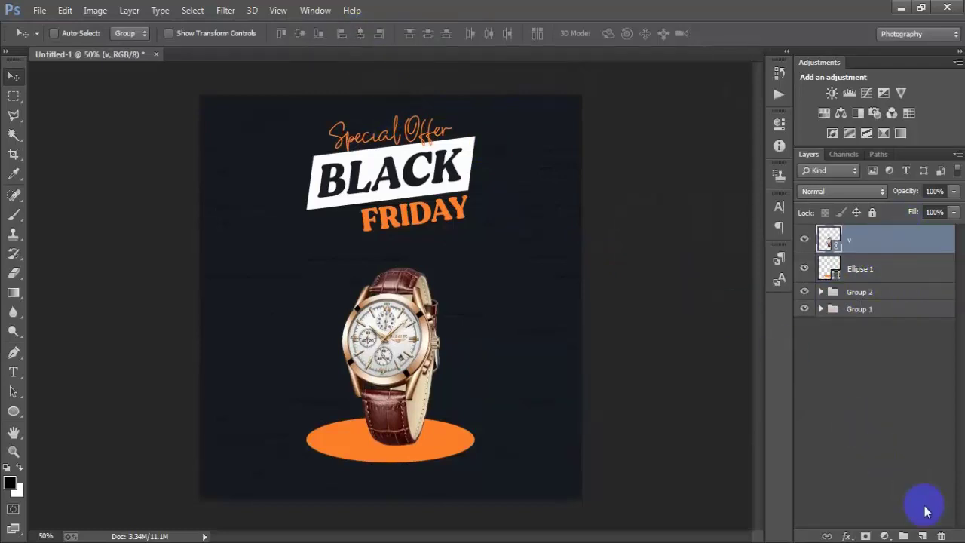
click(922, 537)
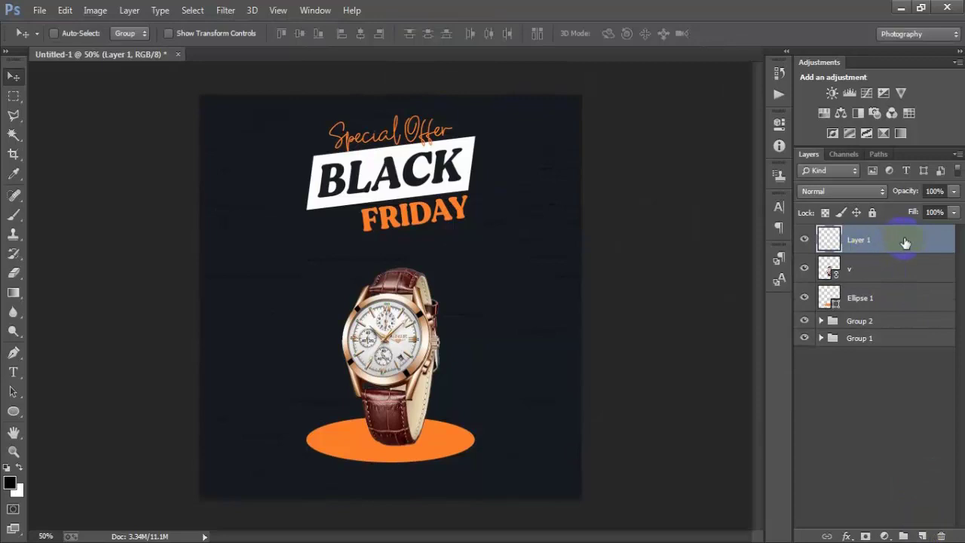
drag(905, 242, 843, 278)
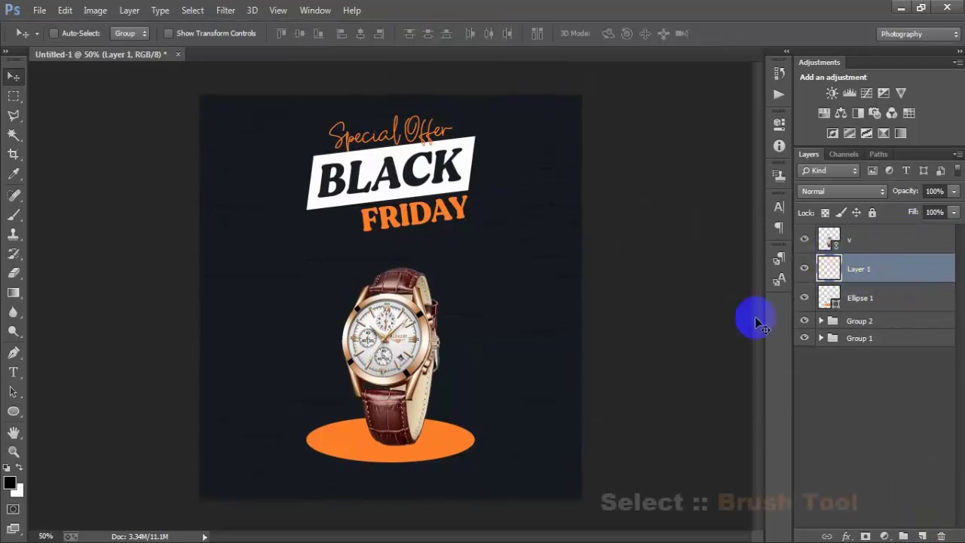
Paint a single black shadow dab at the watch's base with a soft round 125 px brush at 0% hardness.
right_click(13, 216)
click(70, 211)
right_click(280, 231)
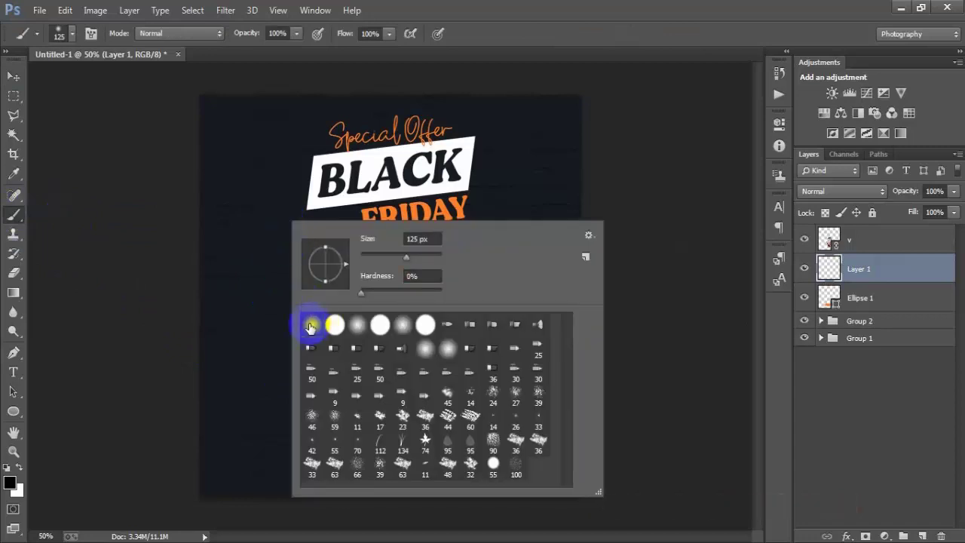
key(Return)
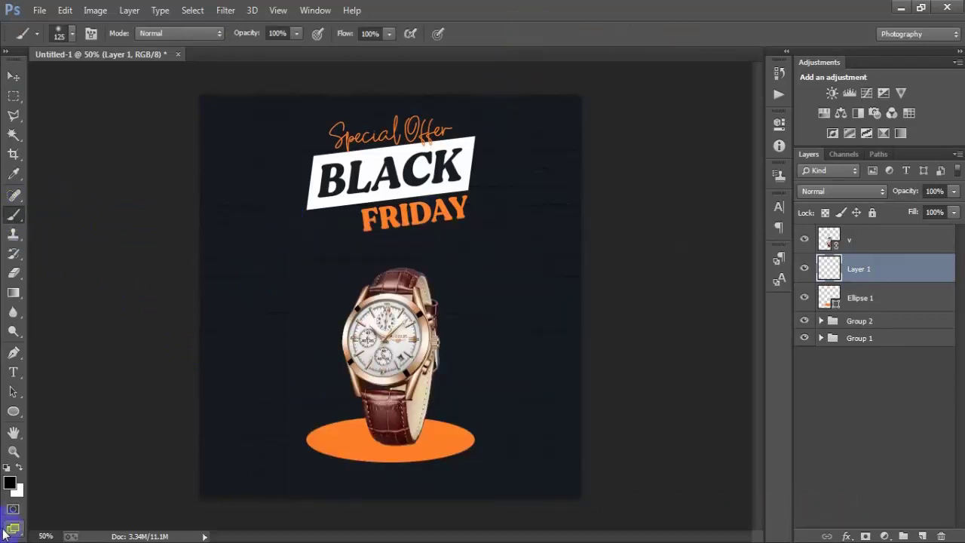
click(9, 486)
click(452, 301)
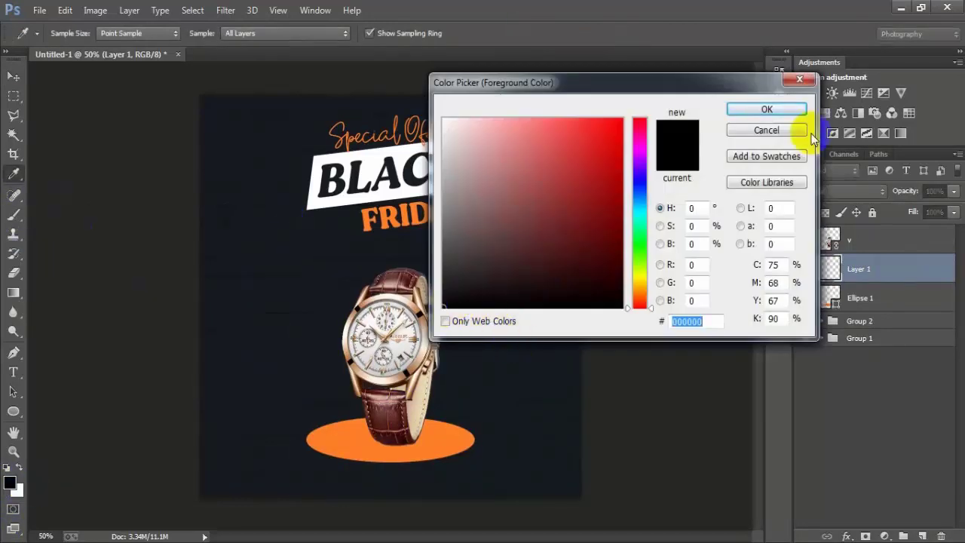
click(766, 109)
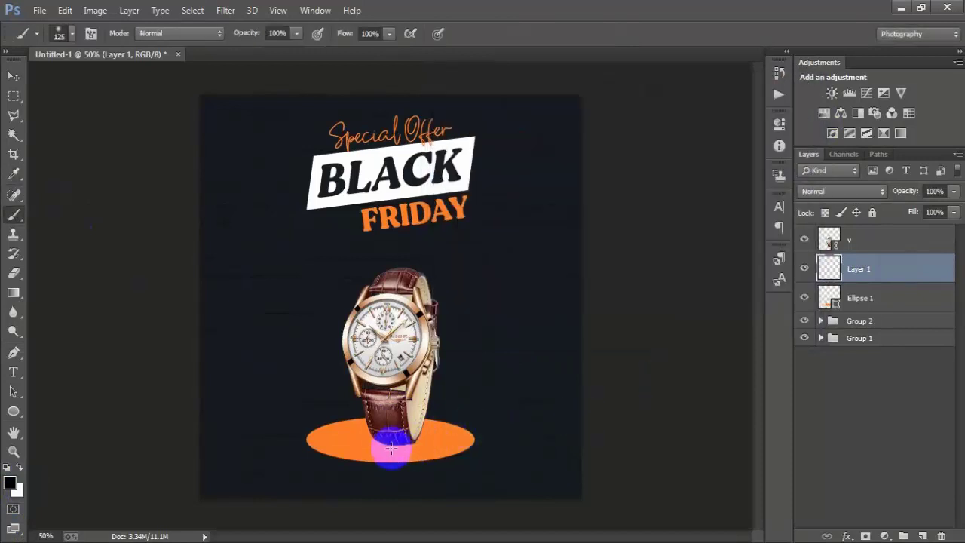
click(392, 448)
Flatten the shadow dab to about 139% width and 25% height, and move it up 10 px under the watch.
click(13, 76)
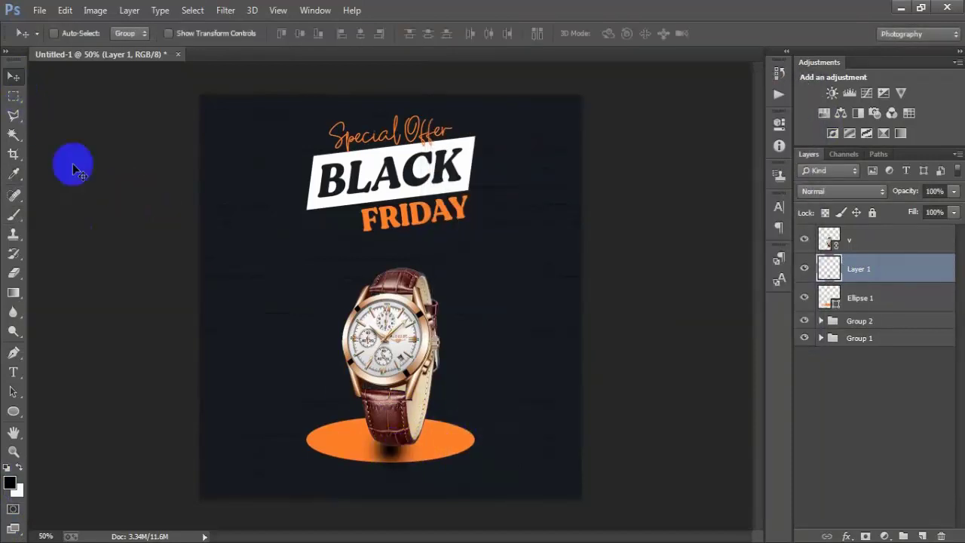
key(ctrl+t)
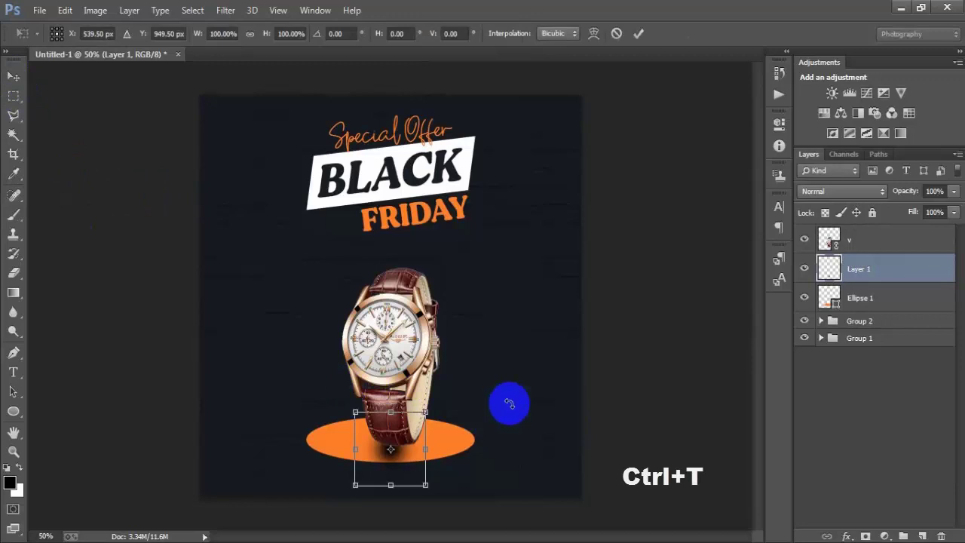
drag(391, 485, 390, 441)
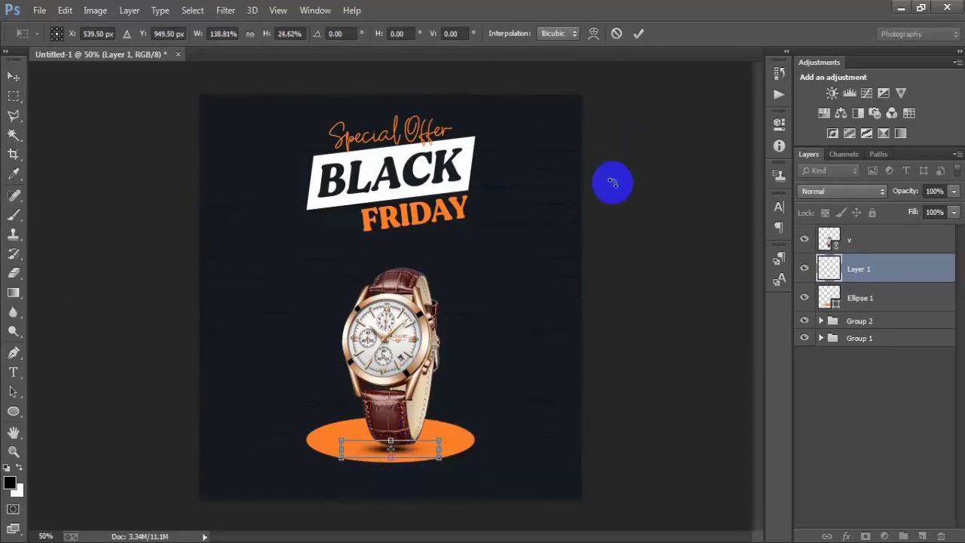
key(Up)
key(Up)
key(Up)
key(Up)
key(Up)
key(Up)
key(Up)
key(Up)
key(Up)
key(Up)
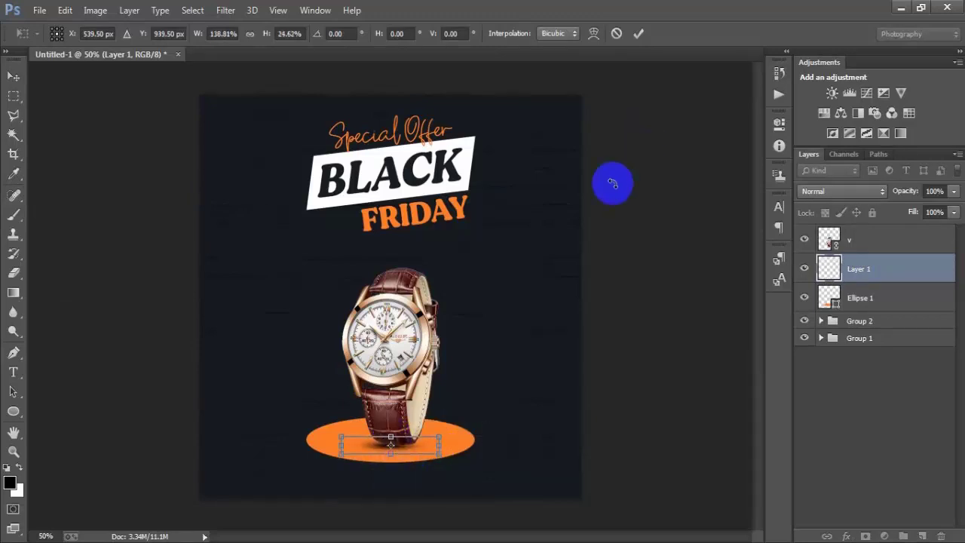
Enlarge the shadow to about 169% width and 36% height, nudge it up under the strap and apply the transform.
drag(444, 445, 456, 444)
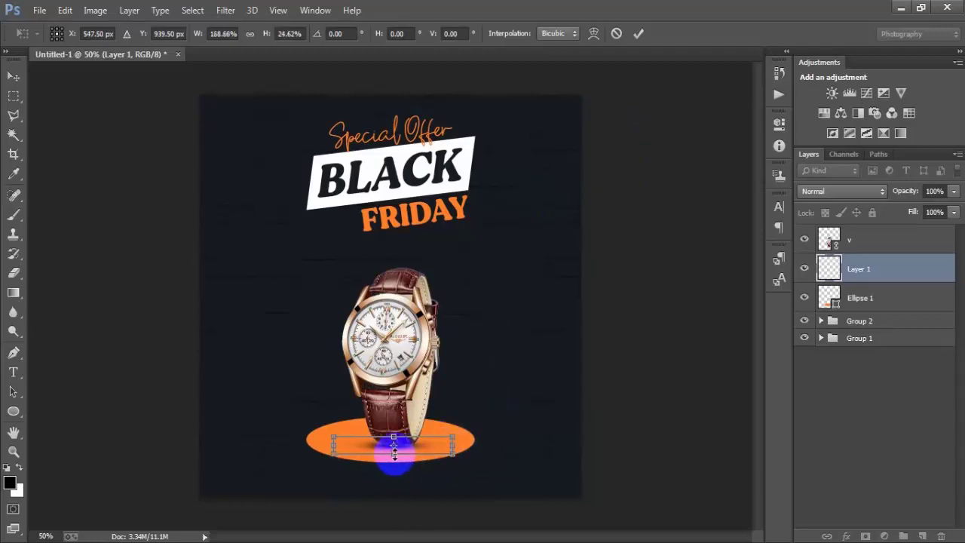
drag(392, 453, 392, 457)
key(Up)
key(Up)
key(Up)
key(Up)
key(Up)
key(Up)
key(Up)
key(Up)
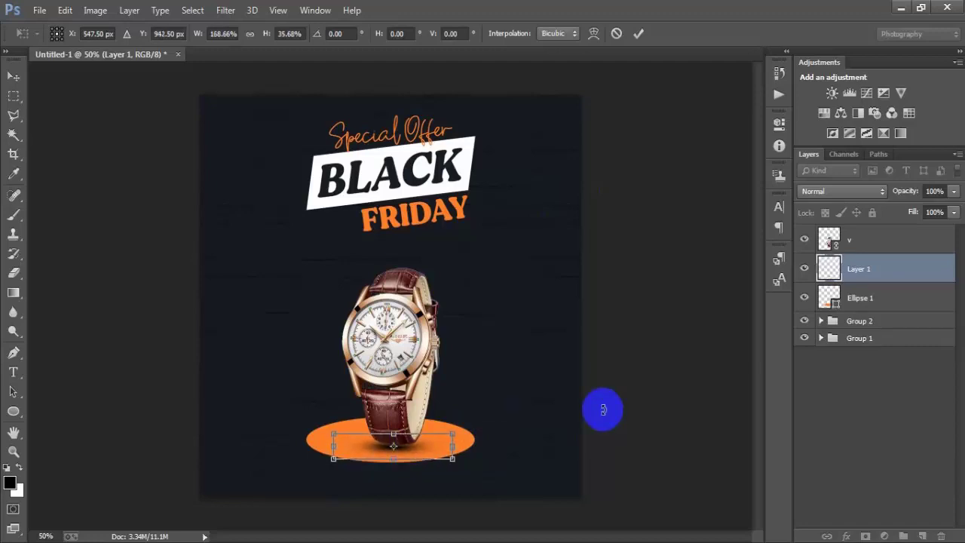
key(Up)
key(Up)
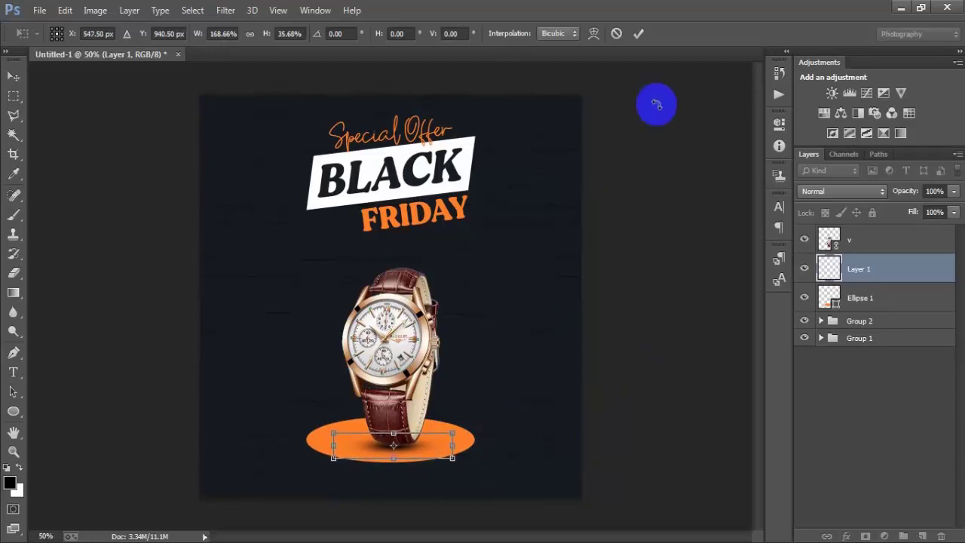
click(639, 33)
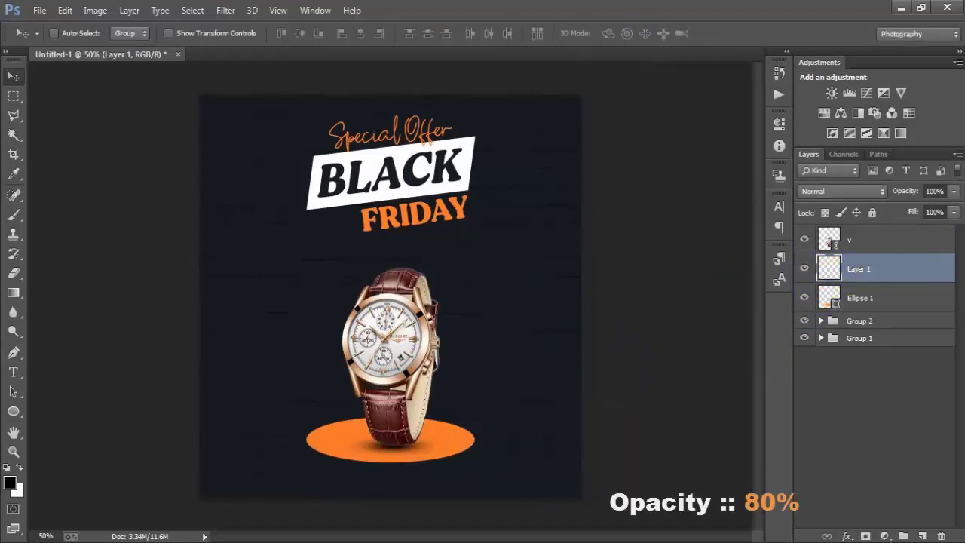
Set the shadow layer's opacity to 80% and nudge the watch slightly down onto the shadow.
click(955, 191)
drag(953, 213, 925, 209)
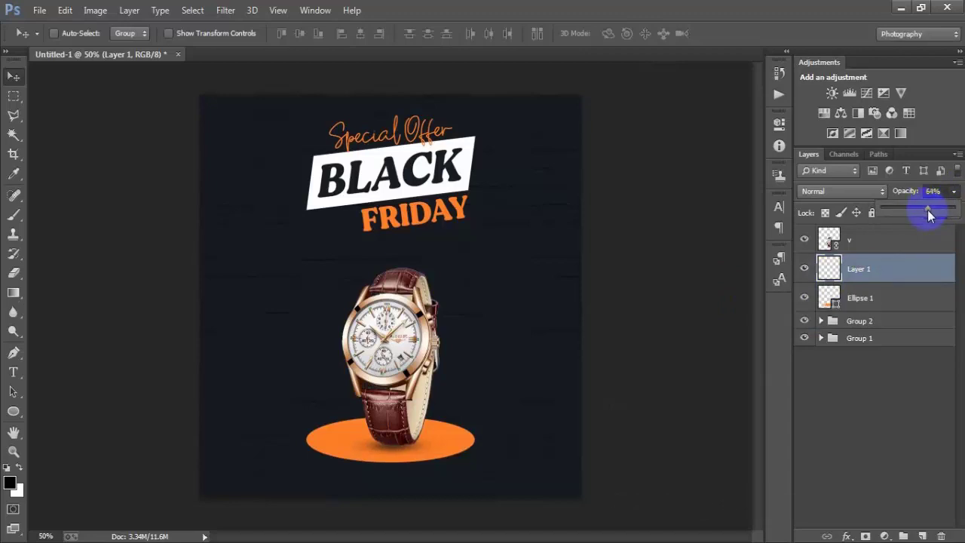
click(892, 244)
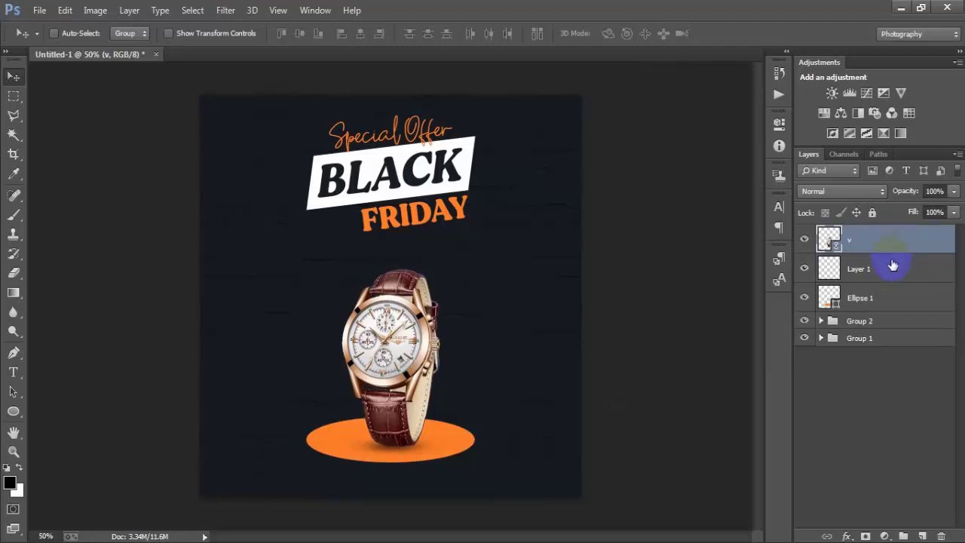
click(892, 265)
click(954, 192)
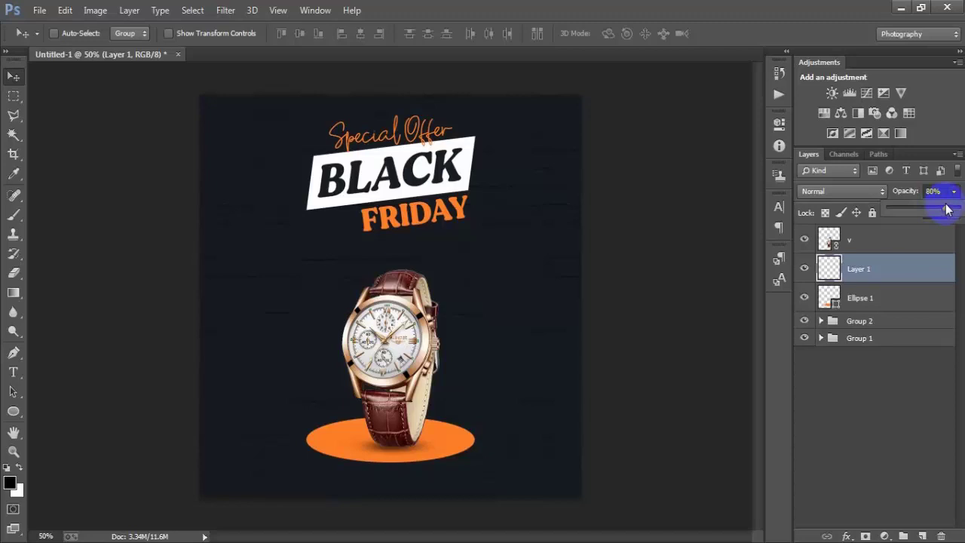
Group the watch, its shadow and the orange ellipse layers into one layer group.
click(860, 270)
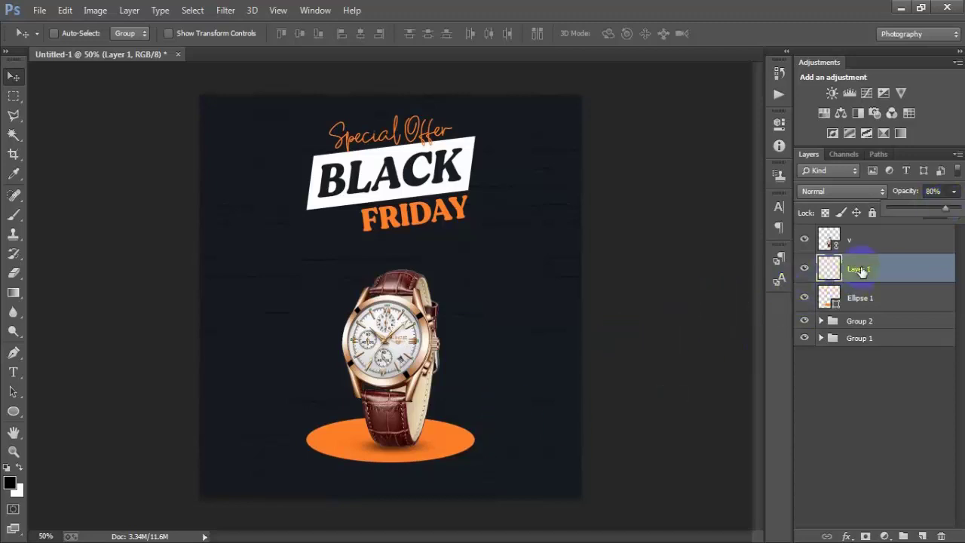
click(868, 240)
shift+click(867, 297)
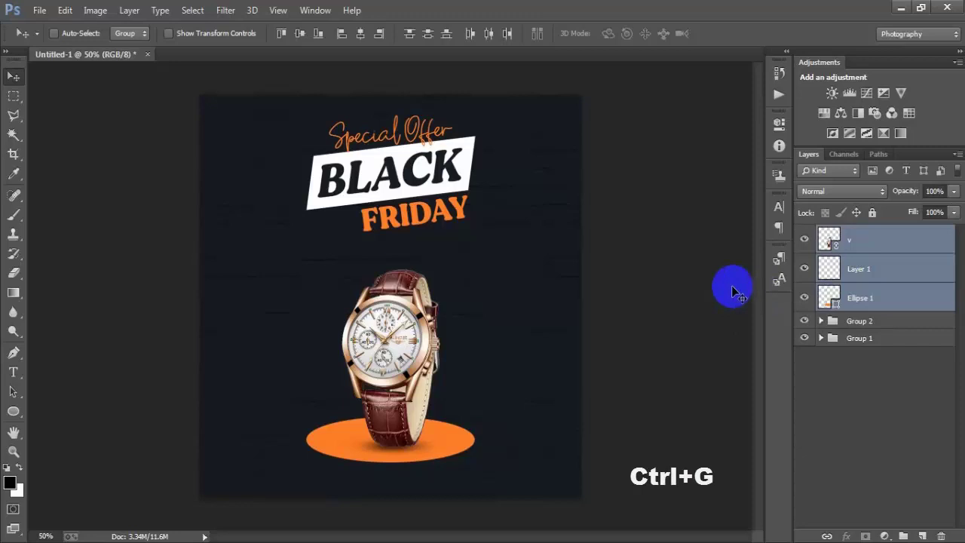
key(ctrl+g)
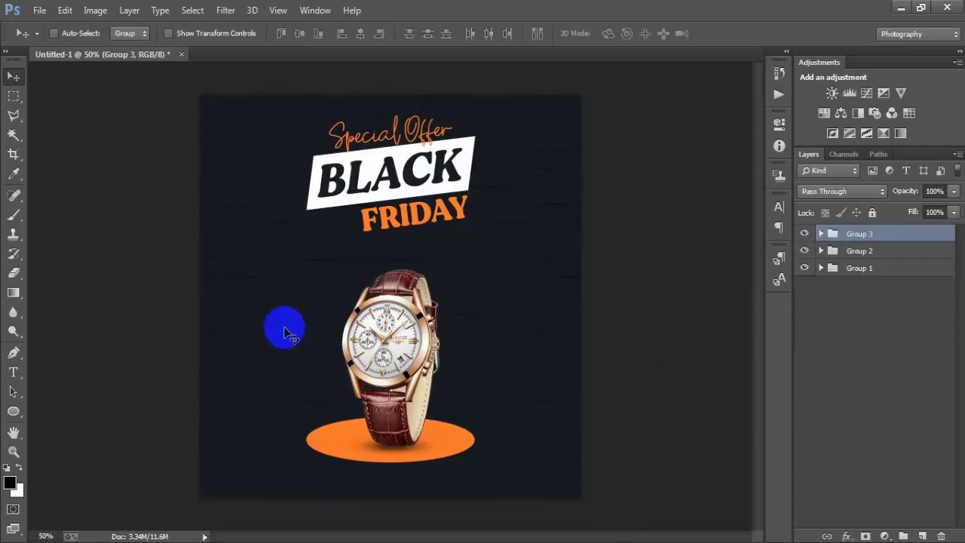
Add the text "Hurry Up!" in white (ffffff) on a new layer, beside the watch near the canvas's left edge.
click(922, 537)
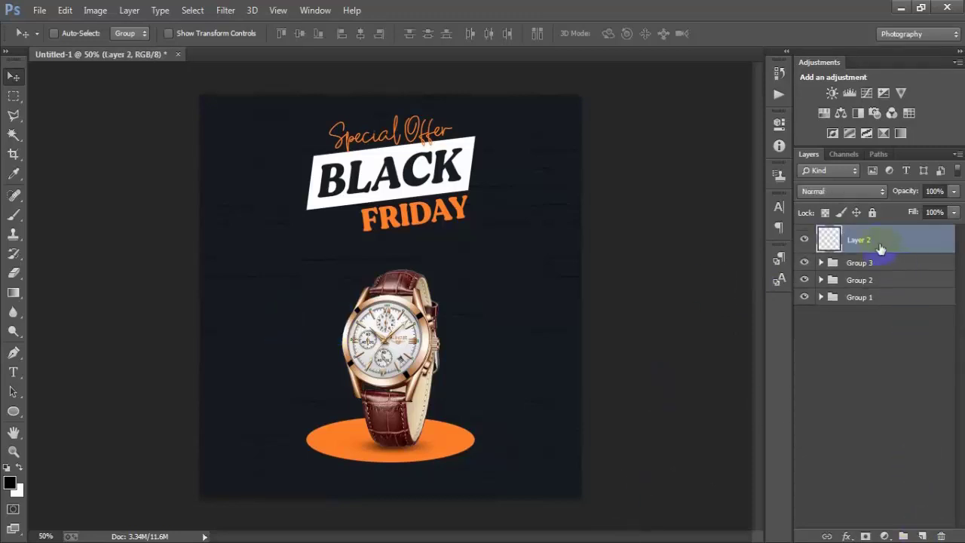
click(13, 372)
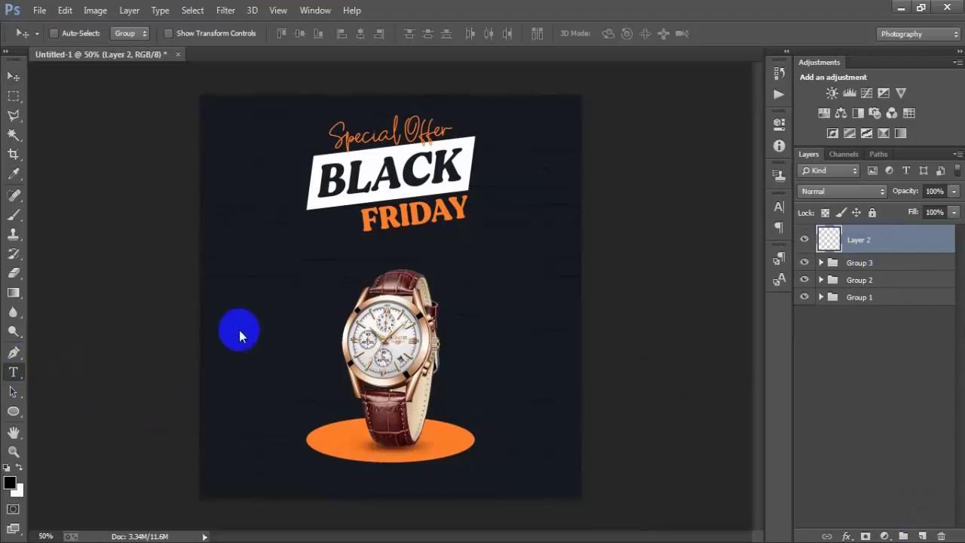
click(277, 373)
click(479, 33)
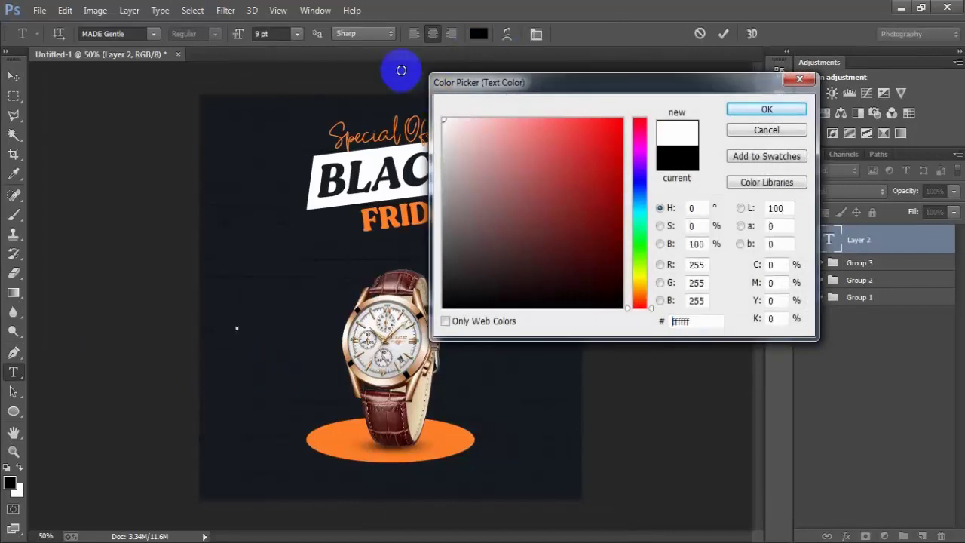
click(766, 109)
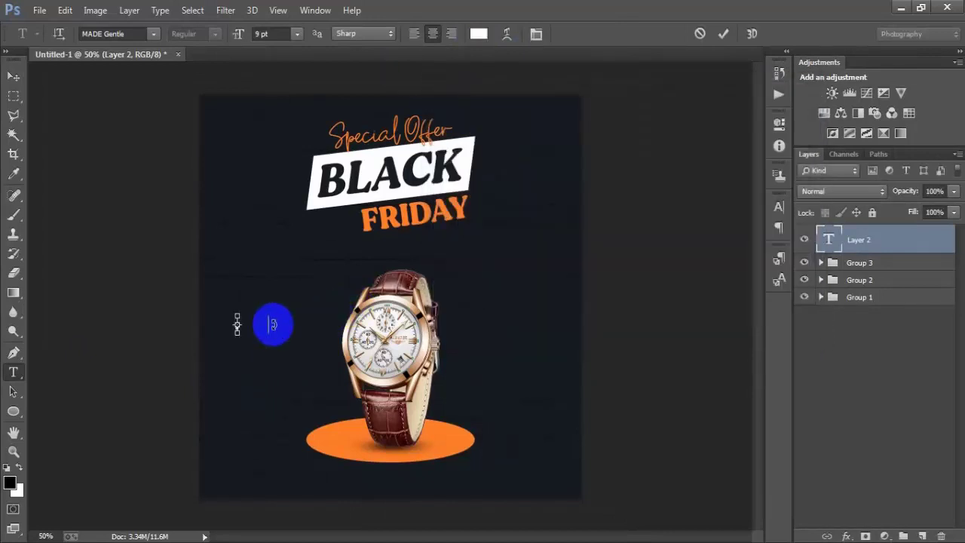
text(Hurry Up!)
click(13, 76)
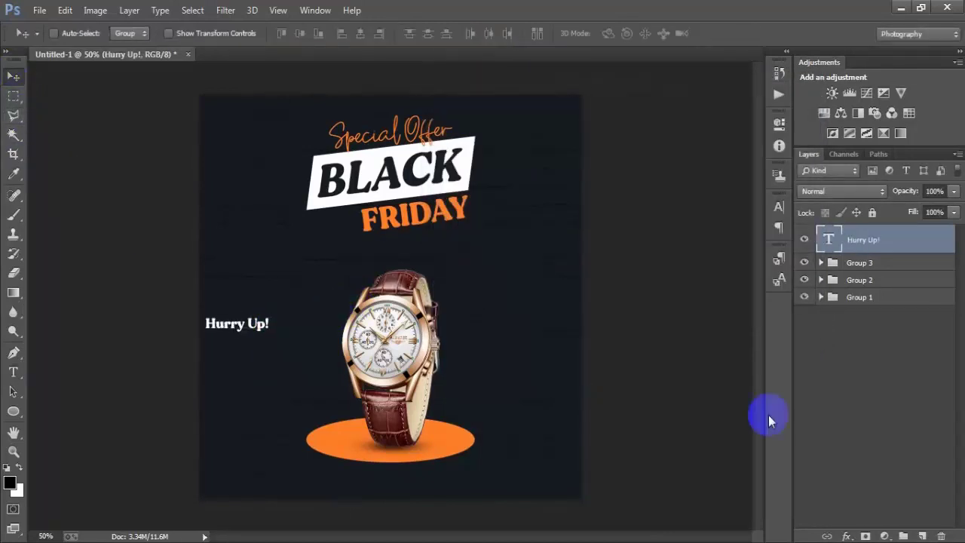
Try the Amsterdam font on the "Hurry Up!" text.
click(780, 207)
click(649, 216)
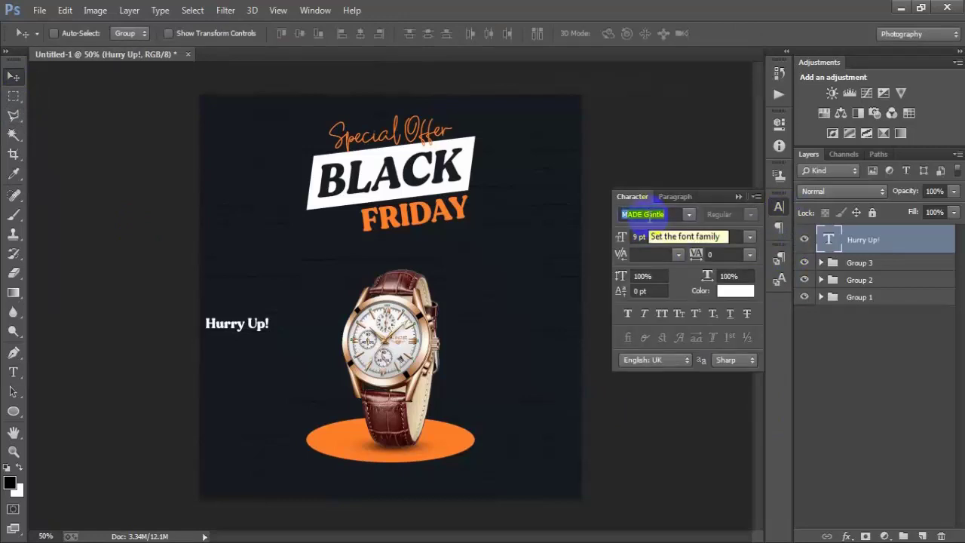
text(A)
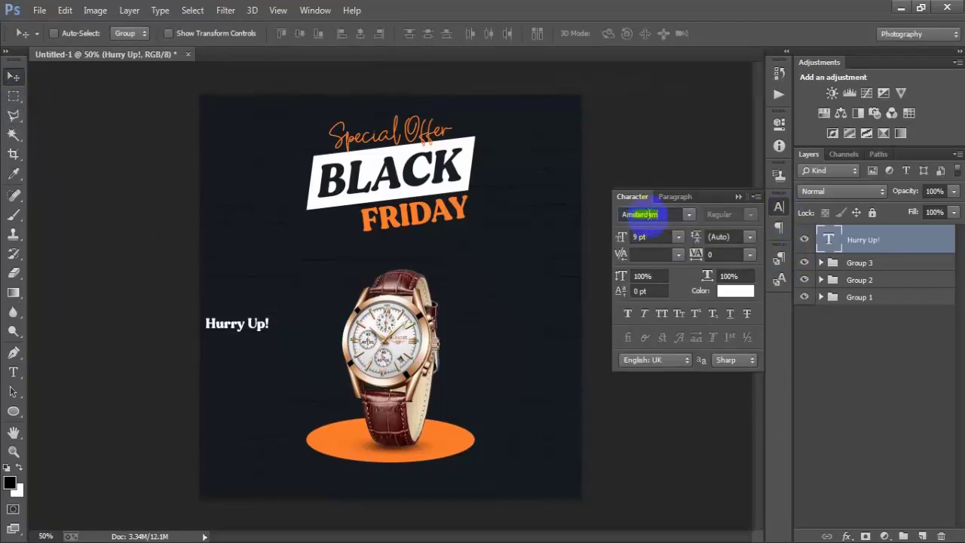
text(msterd)
key(Return)
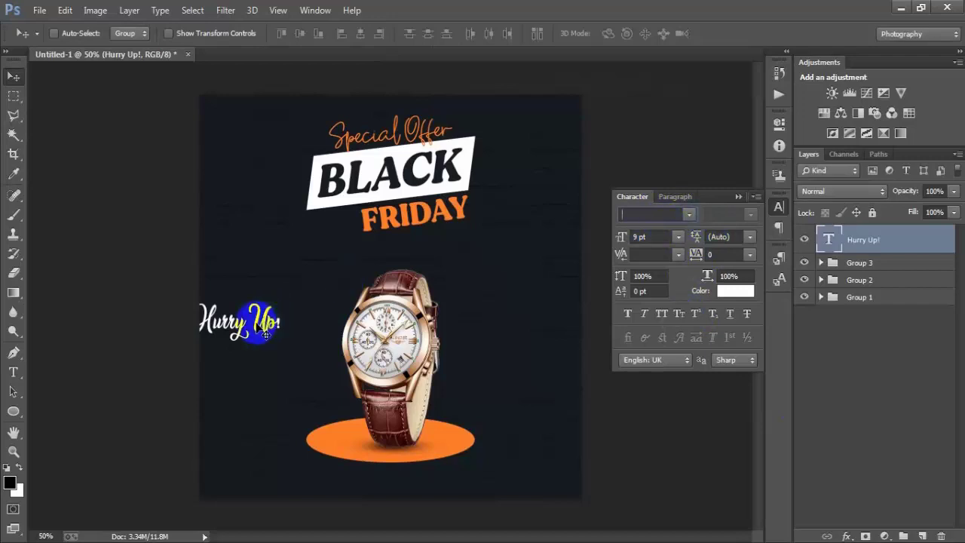
Move the "Hurry Up!" text slightly toward the watch and change its font to Anggeliana.
drag(262, 329, 284, 321)
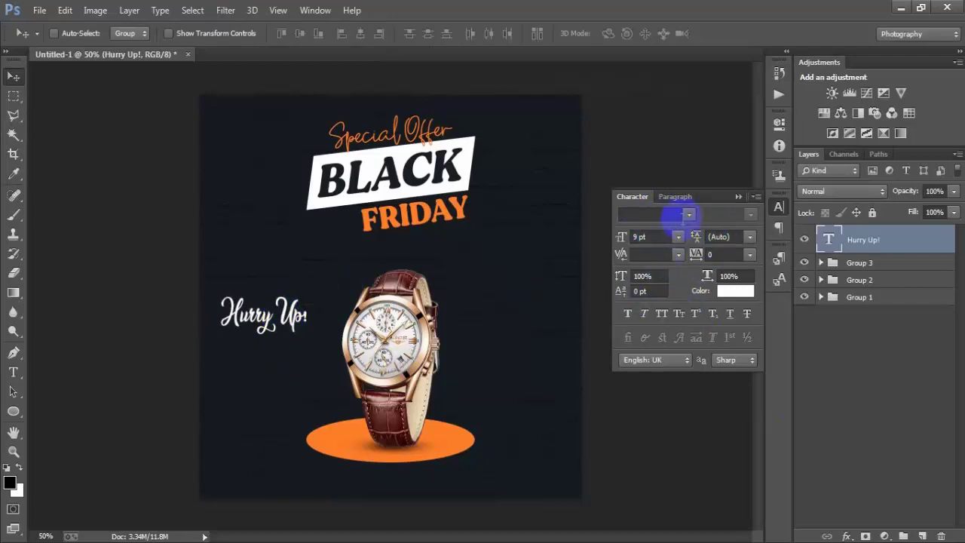
click(688, 214)
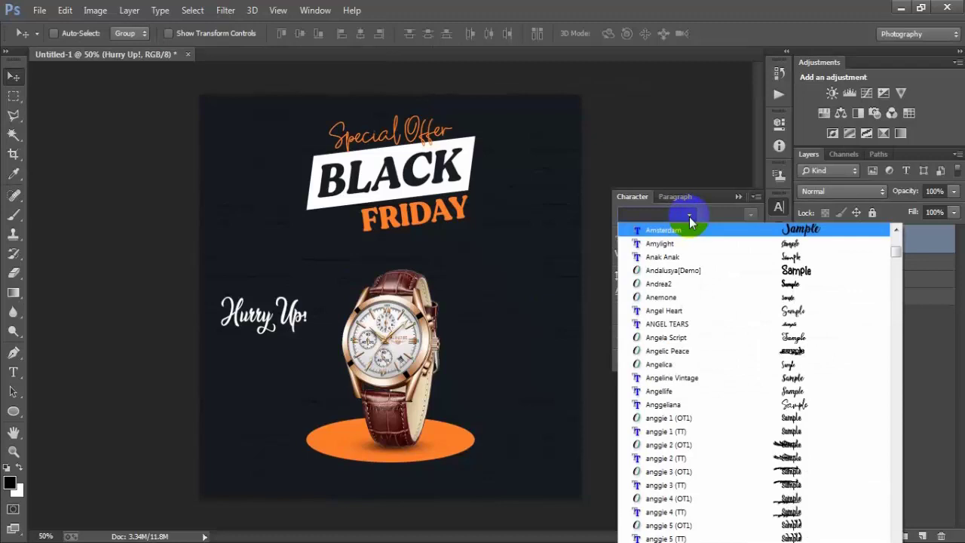
scroll(751, 301, up, 1)
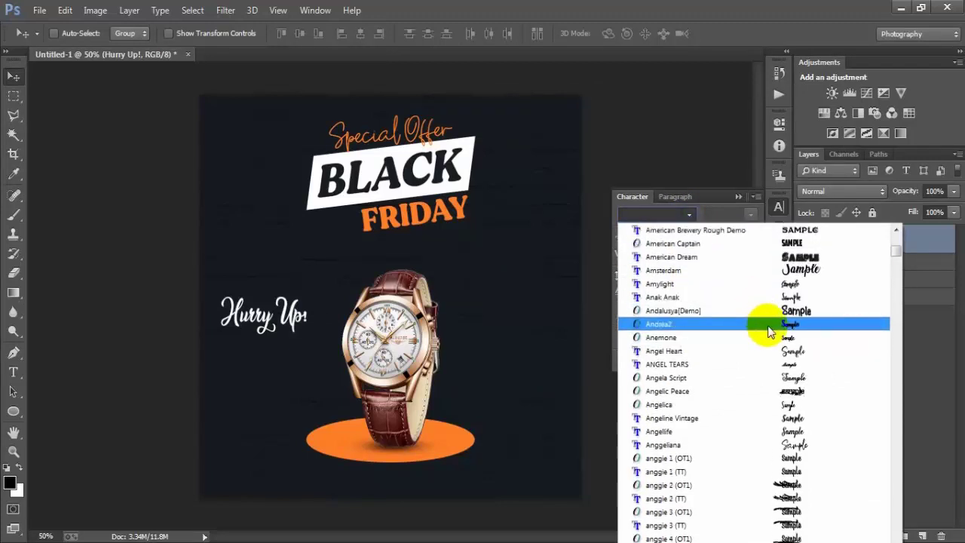
click(647, 217)
click(649, 220)
click(647, 214)
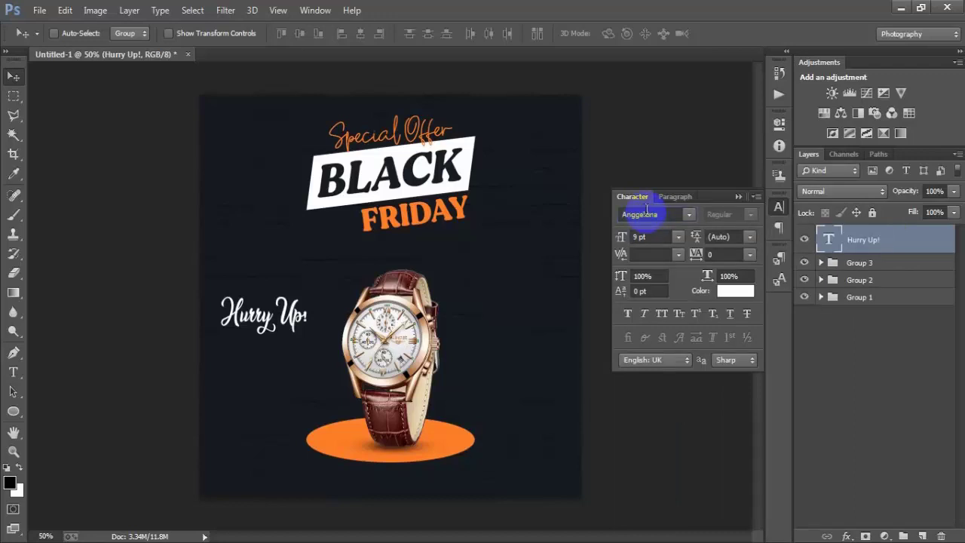
key(Down)
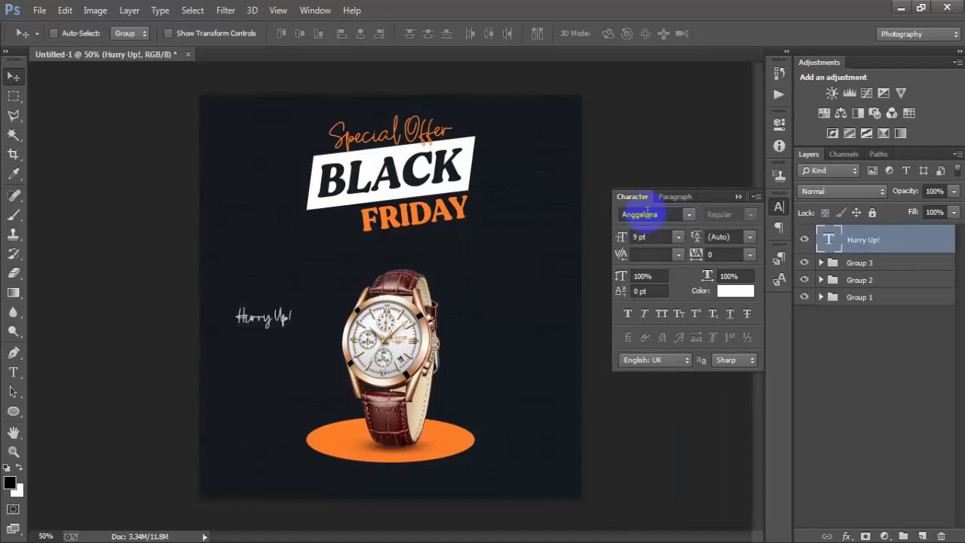
click(736, 194)
Scale the "Hurry Up!" text proportionally to about 118% and apply the transform.
drag(258, 319, 292, 332)
key(ctrl+t)
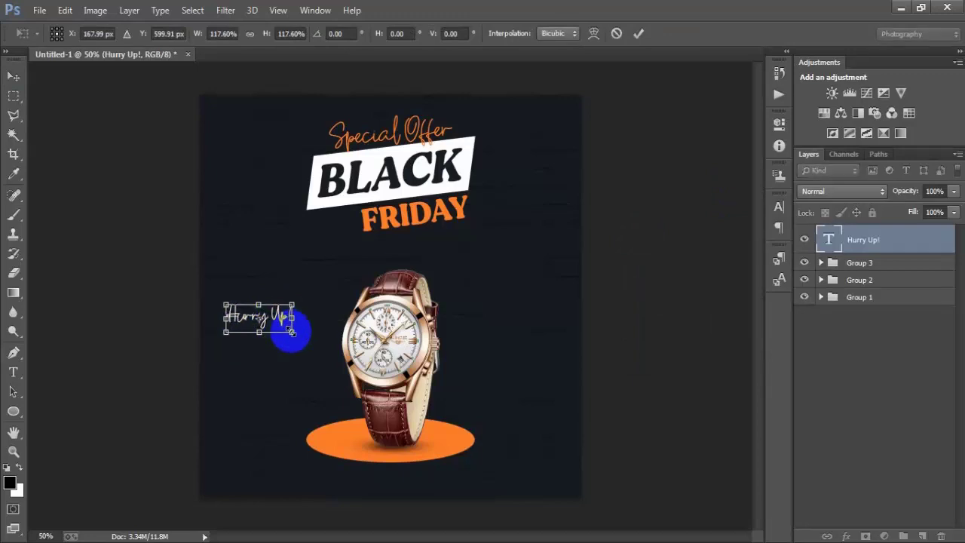
click(638, 35)
Add the text "50" on a new layer below "Hurry Up!".
click(922, 537)
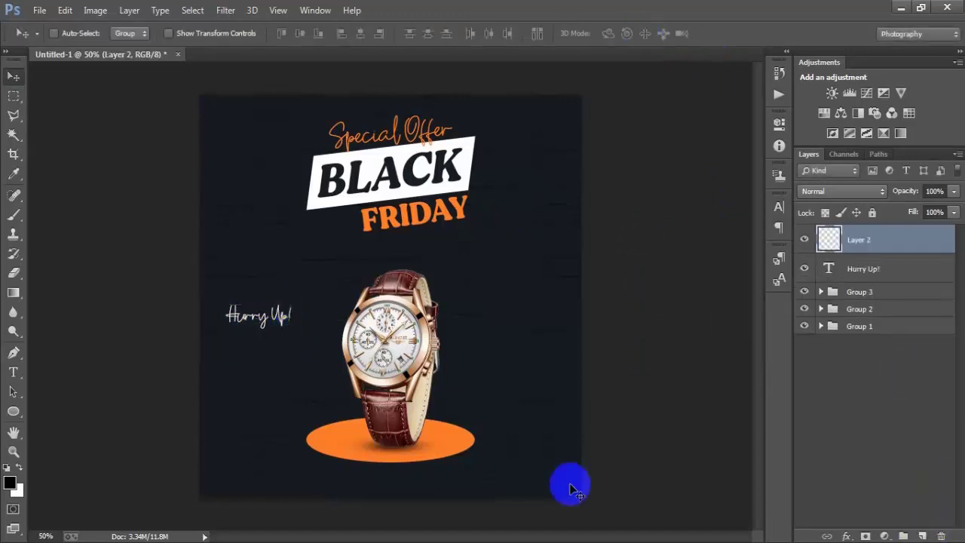
click(12, 372)
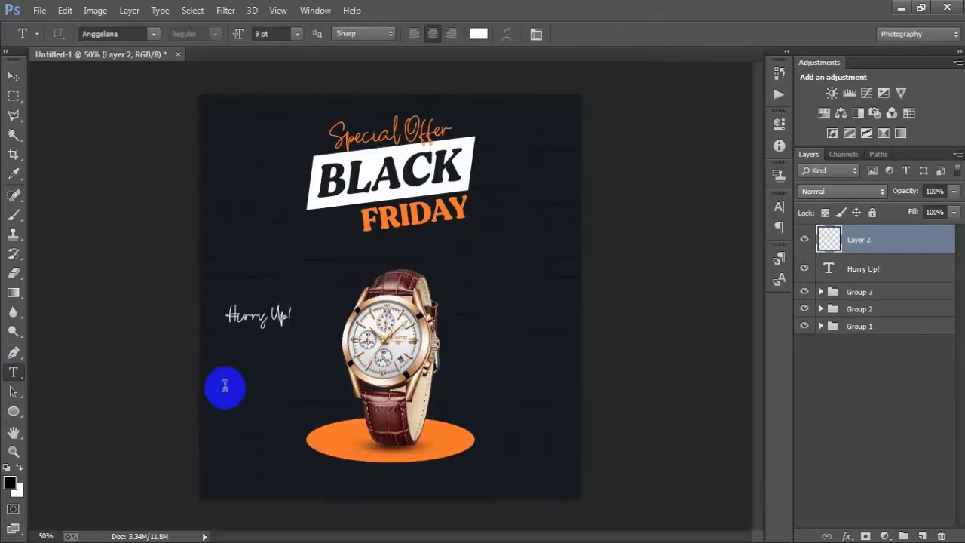
click(225, 386)
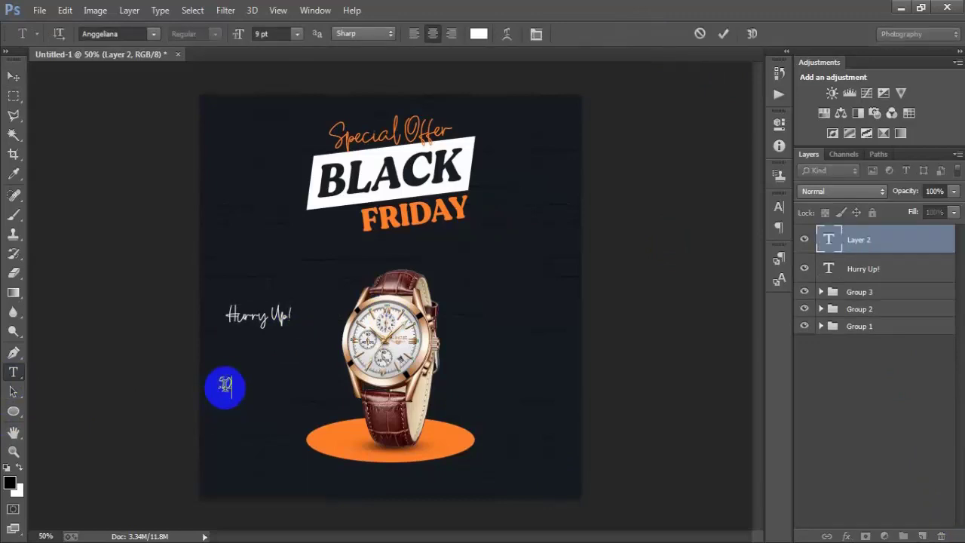
click(13, 77)
Set the "50" text in the MADE Gentle font and color it orange (ff8029), sampled from the ellipse.
click(777, 208)
click(647, 214)
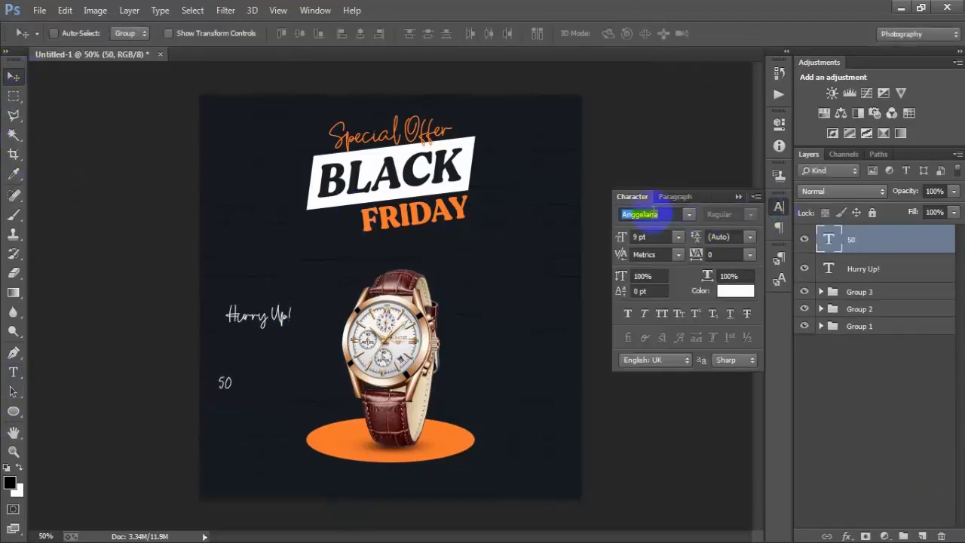
text(MADE Gentle)
key(Return)
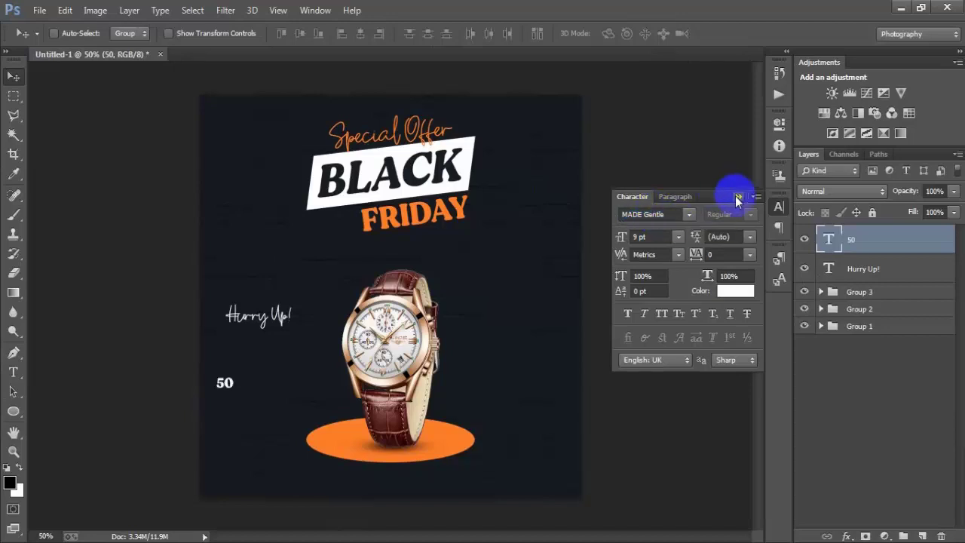
click(735, 292)
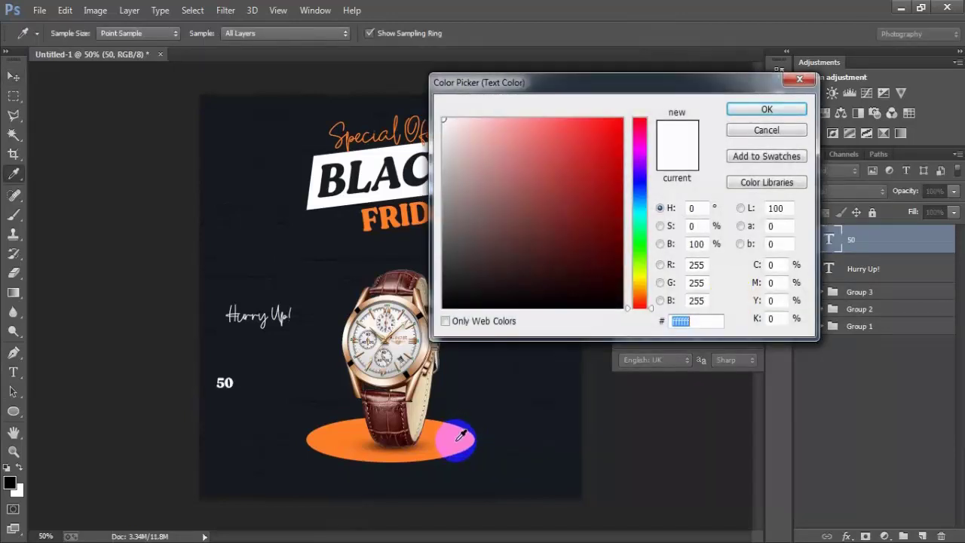
click(453, 443)
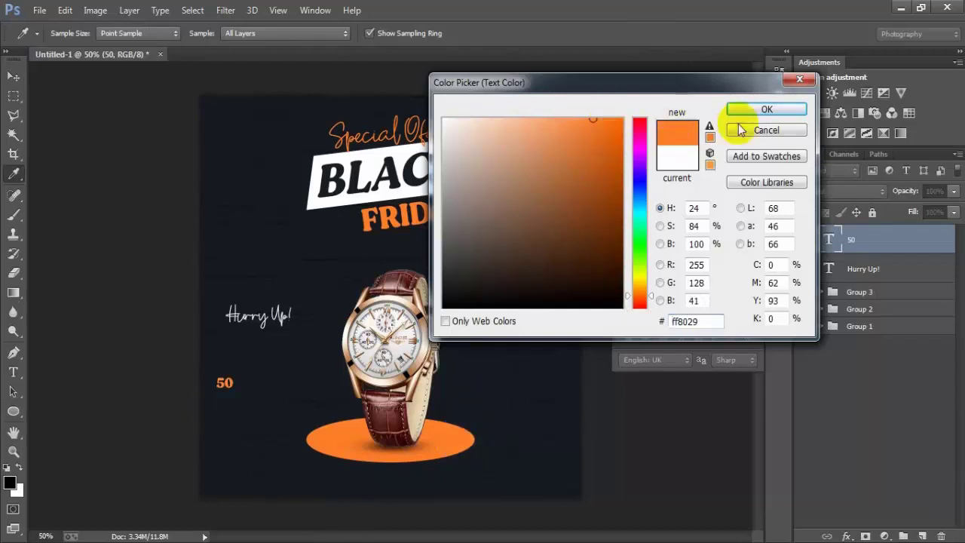
click(784, 112)
click(738, 197)
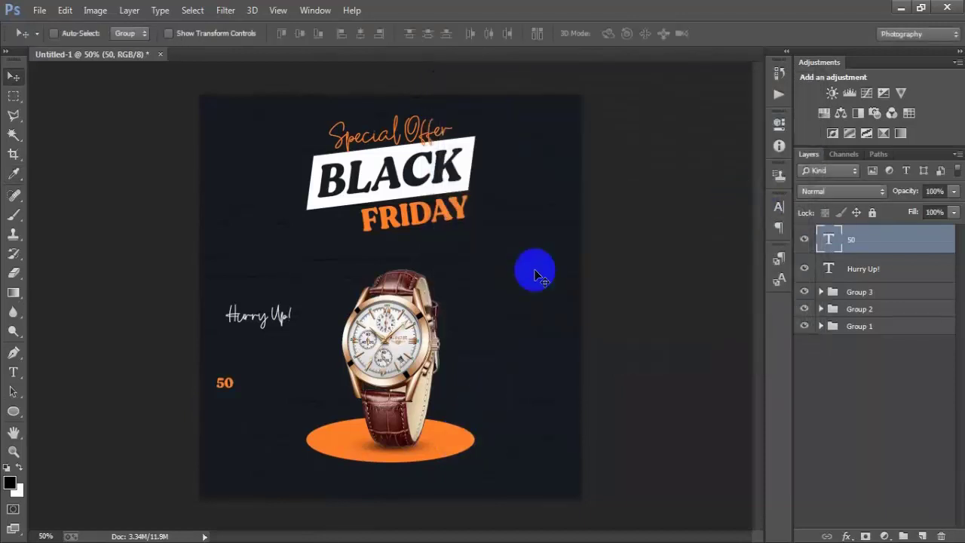
Enlarge the "50" text to about three times its size and place it directly beneath "Hurry Up!", slightly narrower than that line.
key(ctrl+t)
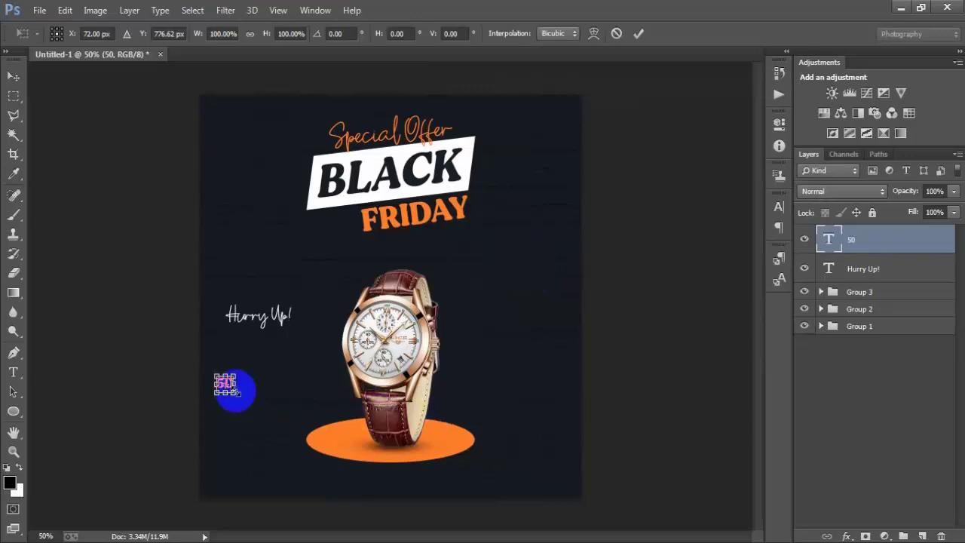
drag(235, 394, 291, 379)
drag(279, 344, 282, 350)
click(638, 33)
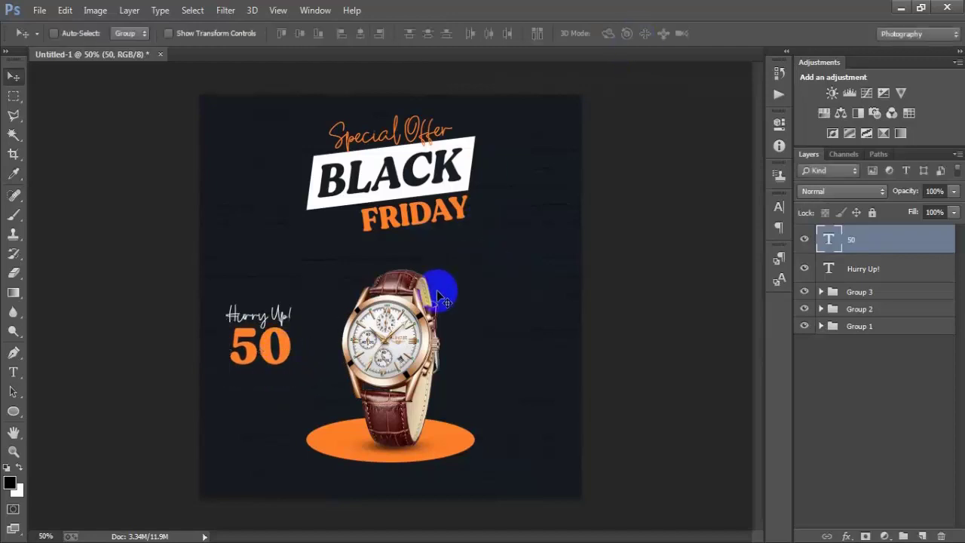
key(ctrl+t)
drag(294, 381, 289, 378)
click(638, 33)
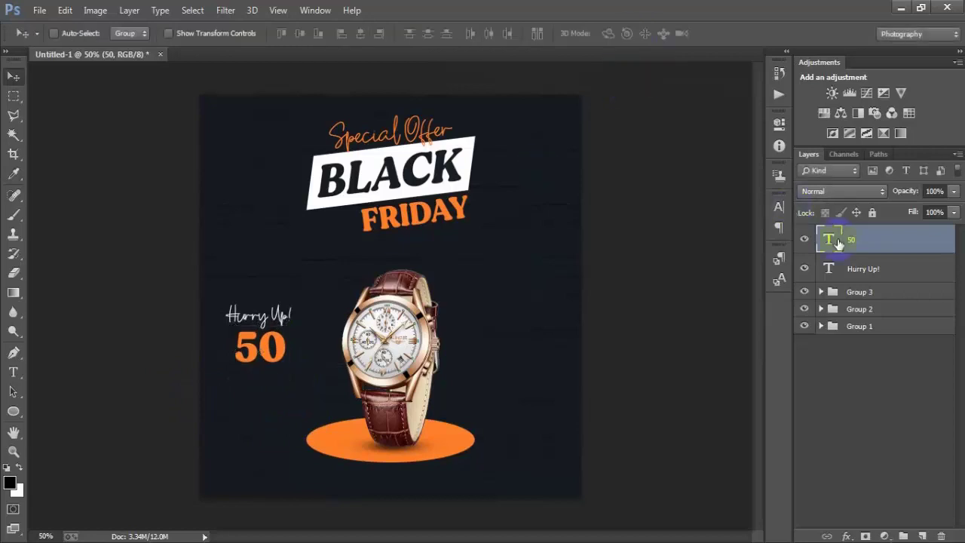
Shrink the "Hurry Up!" text until it is about as wide as the "50" below it.
click(865, 270)
key(ctrl+t)
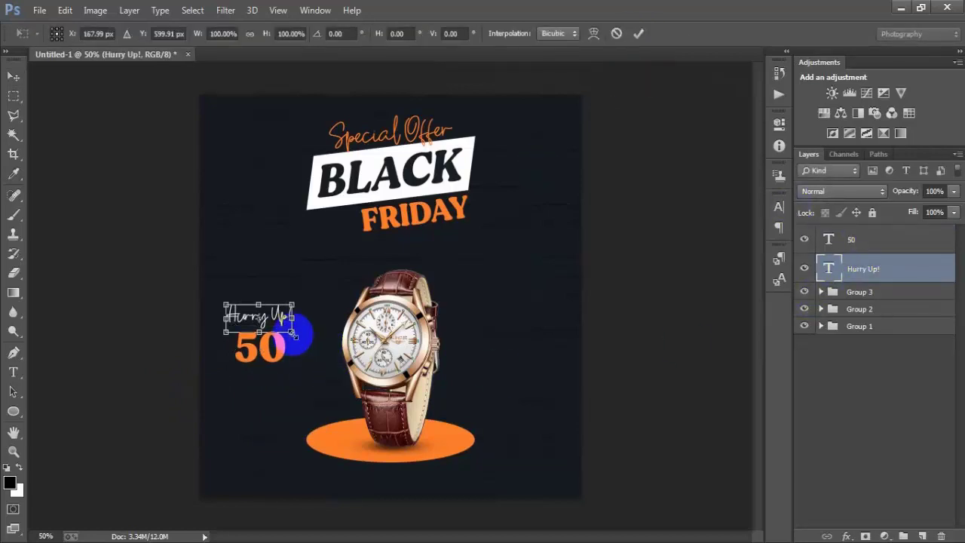
drag(296, 334, 285, 328)
click(638, 33)
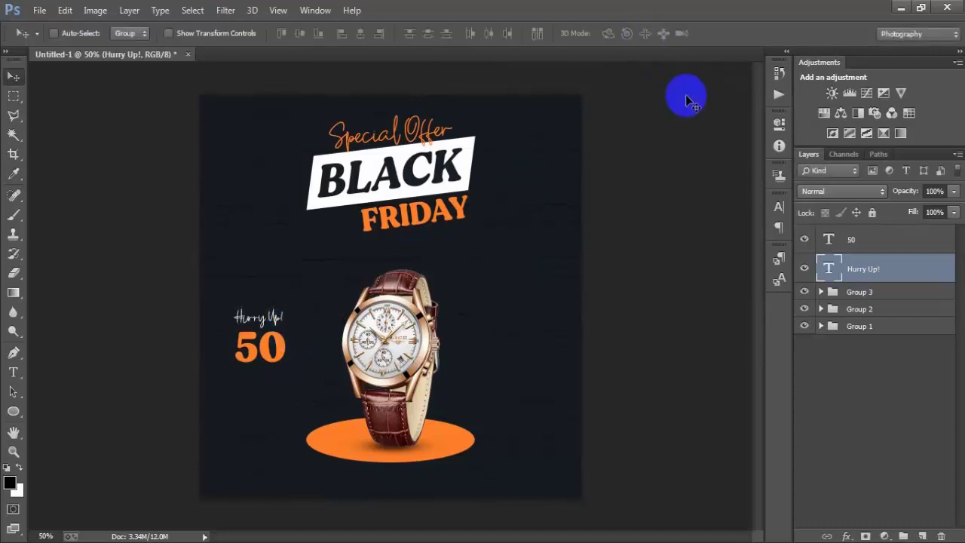
Nudge the "Hurry Up!" text down close to the "50" and slightly right to center it above the number.
key(Down)
key(Down)
key(Down)
key(Down)
key(Down)
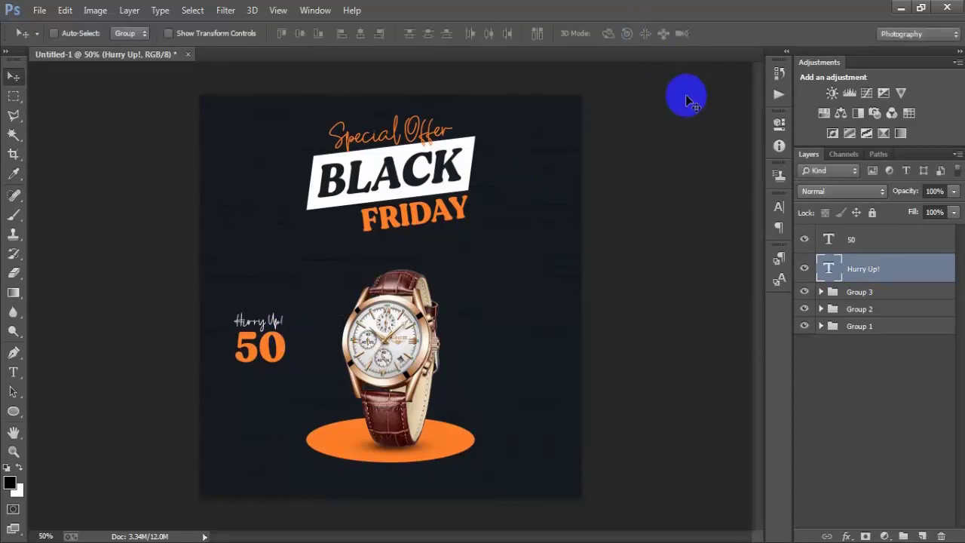
key(Right)
key(Right)
key(Right)
key(Right)
key(Right)
key(Left)
key(Left)
key(Left)
key(Right)
key(Right)
key(Right)
Add an orange "%" text on a new layer, place it at the upper right of the "50" and enlarge it slightly.
click(886, 242)
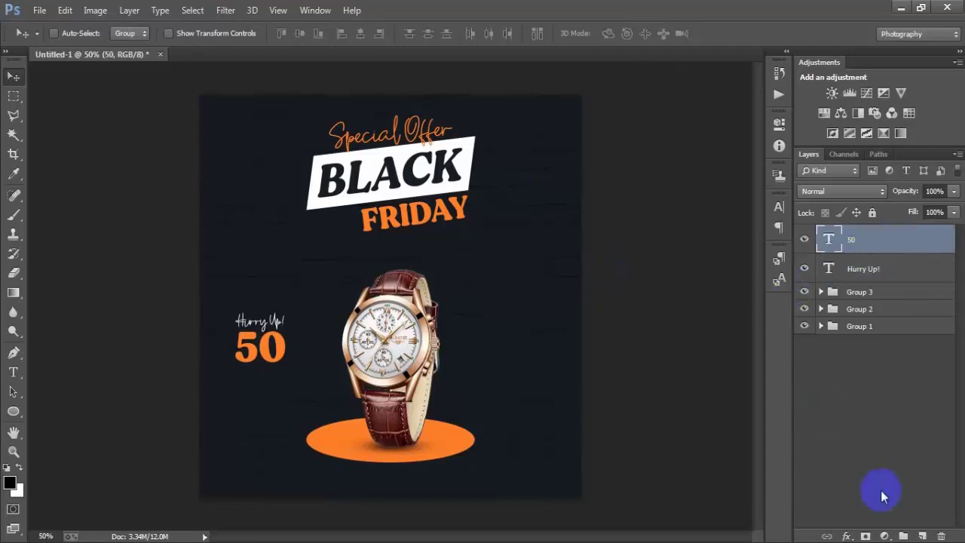
click(922, 536)
click(13, 372)
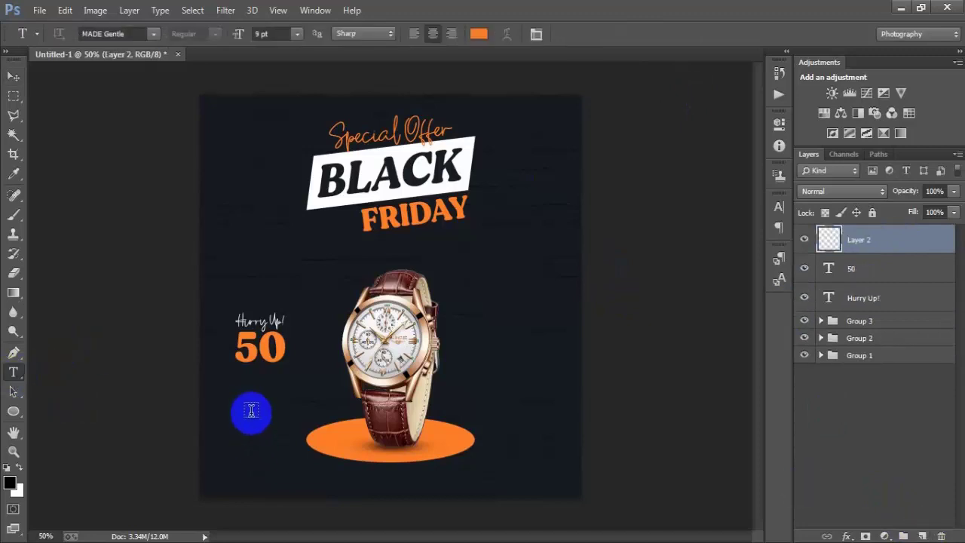
click(250, 408)
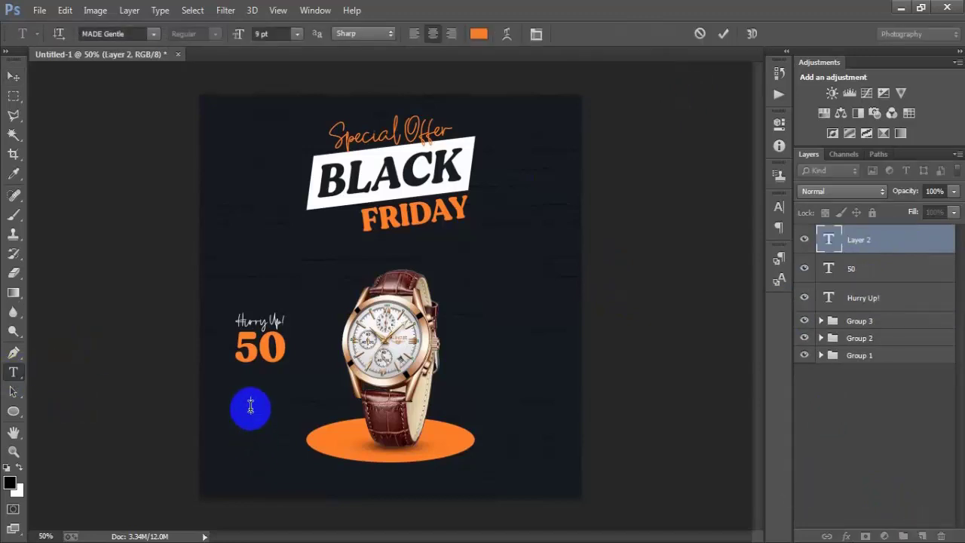
text(%)
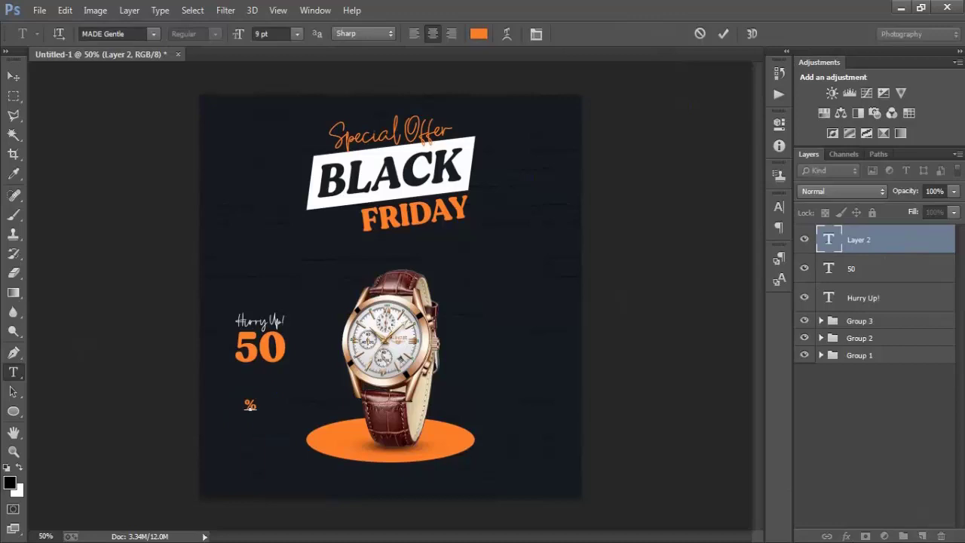
click(13, 77)
drag(249, 404, 290, 341)
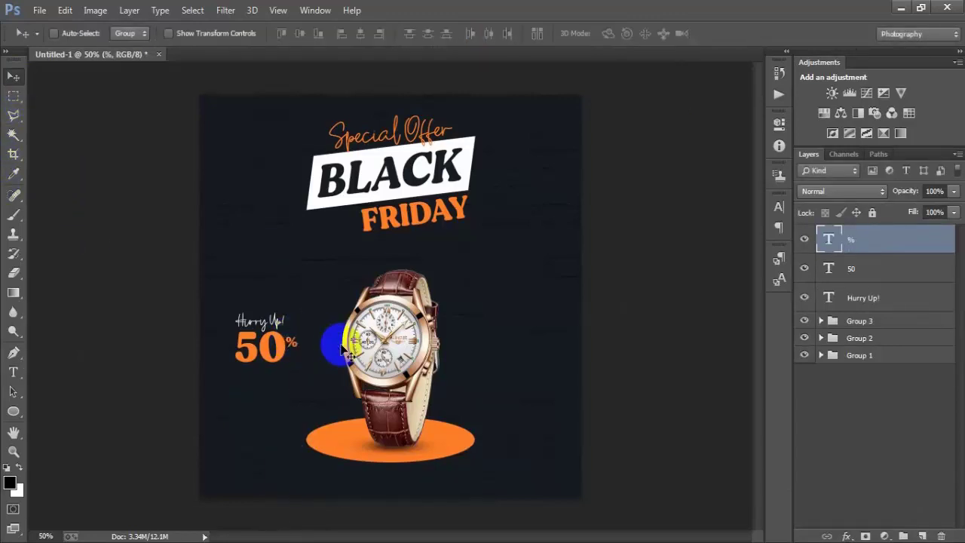
key(ctrl+t)
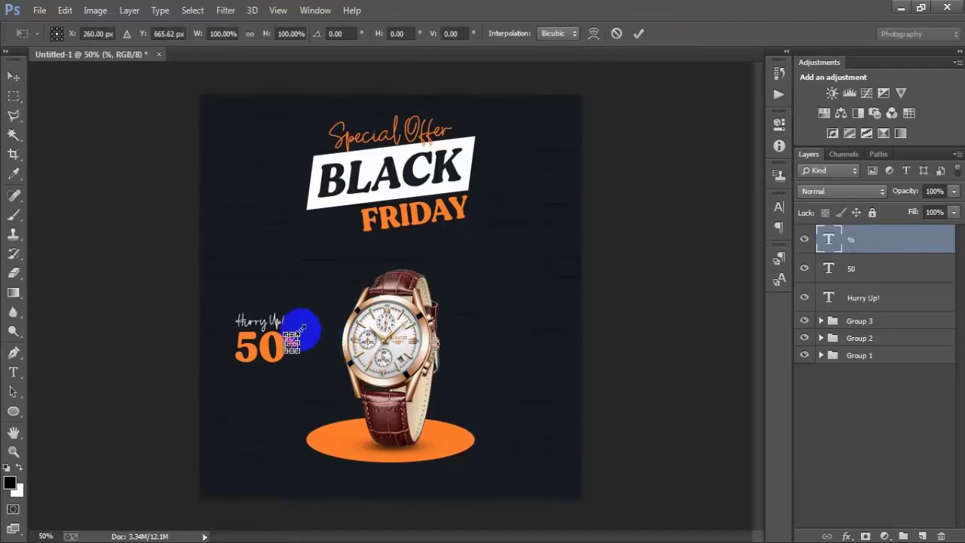
click(638, 33)
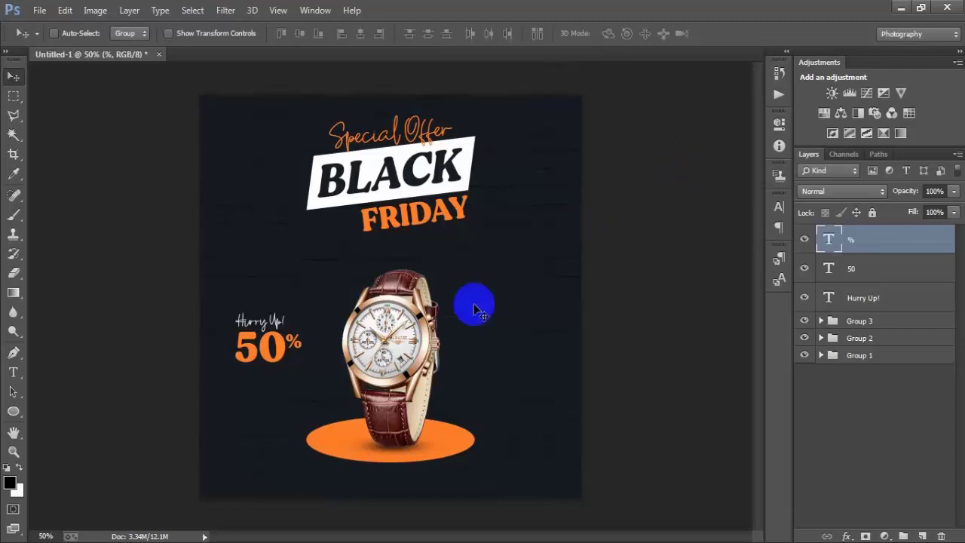
Add an "OFF" text on a new layer in the empty area below the "50".
click(922, 536)
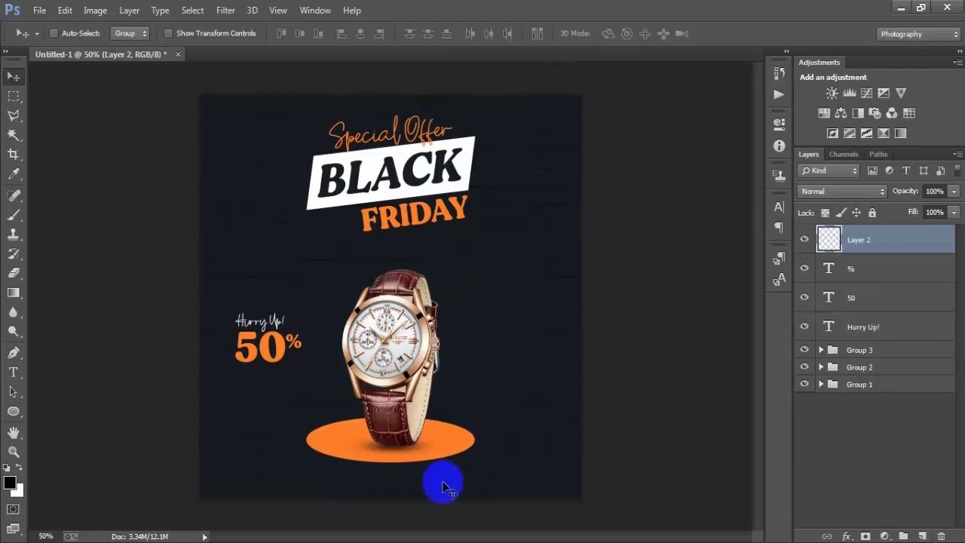
click(13, 372)
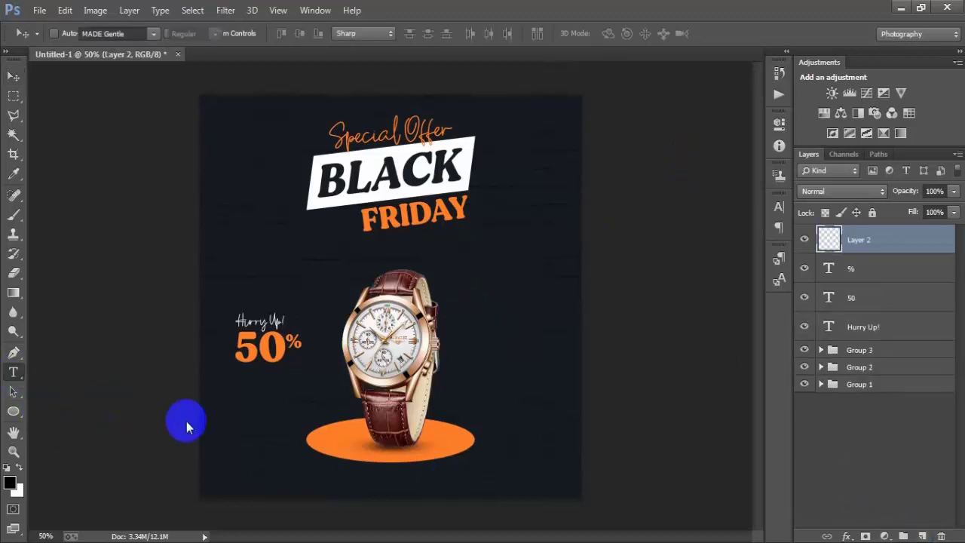
click(238, 411)
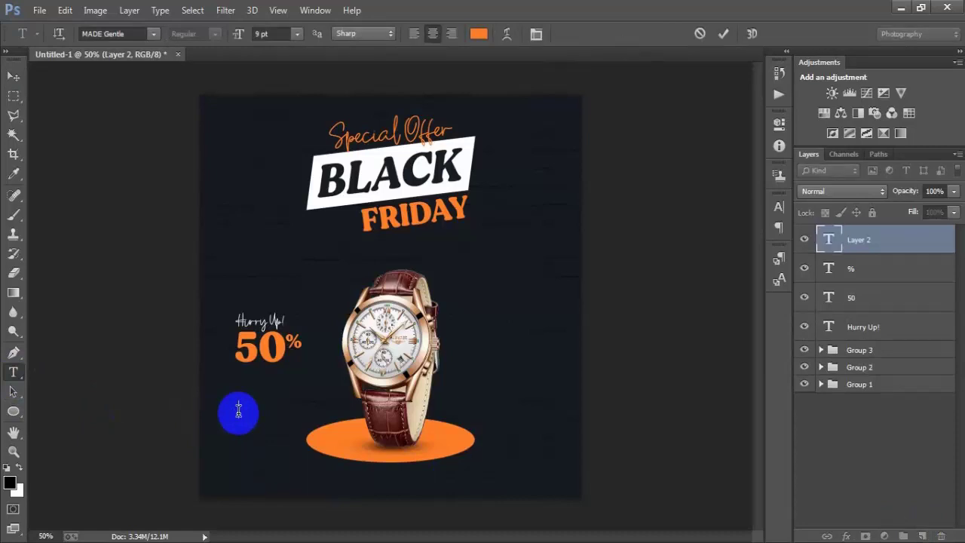
key(ctrl+Return)
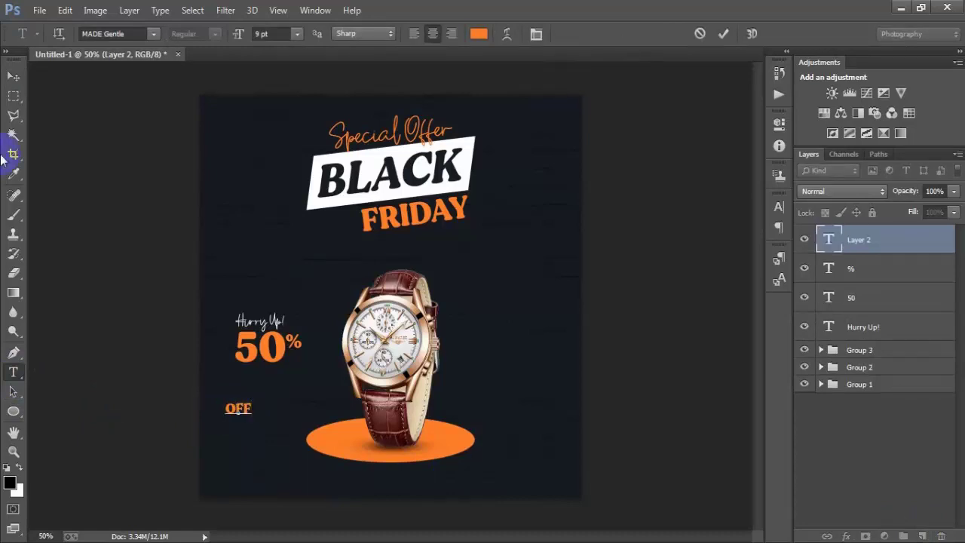
click(14, 76)
Set the color of the "OFF" text to white (ffffff).
click(779, 208)
click(730, 283)
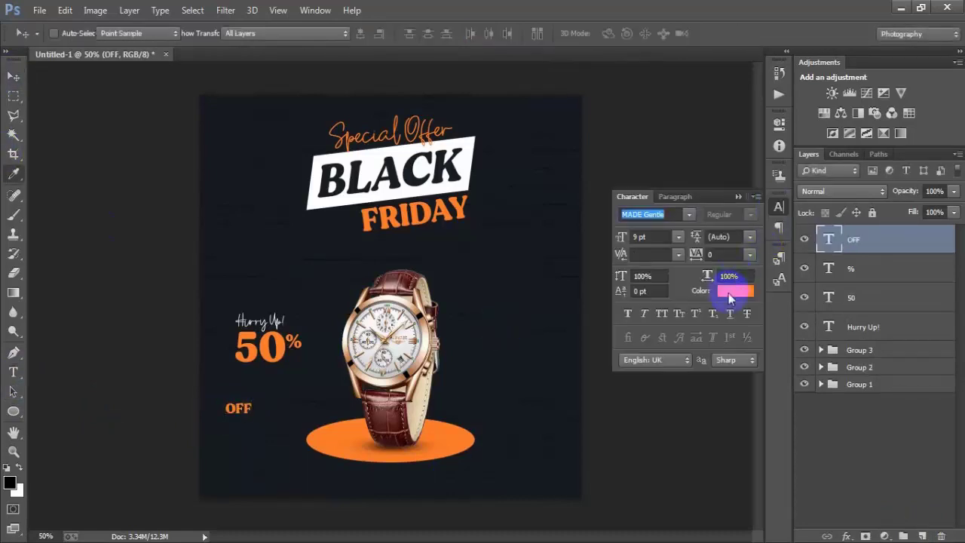
text(ffffff)
click(767, 109)
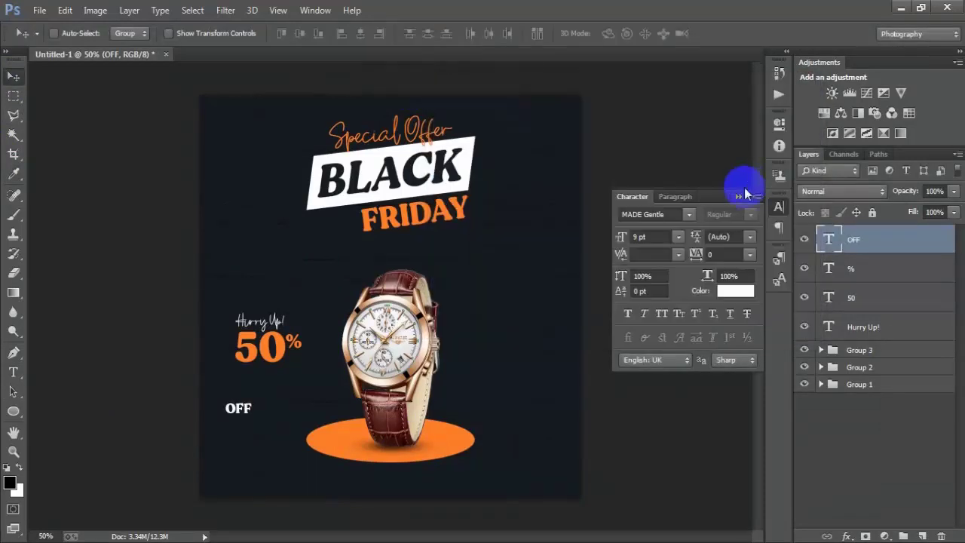
click(739, 197)
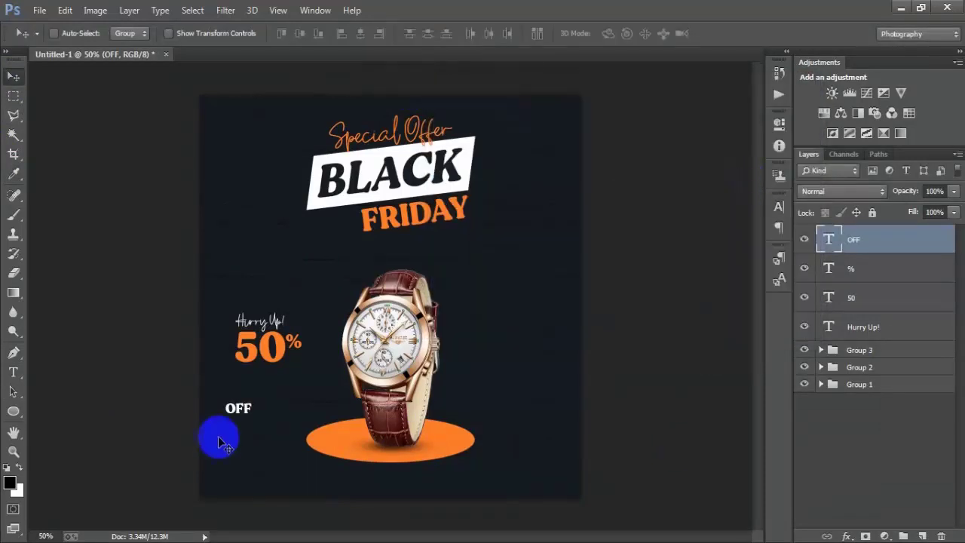
Move the "OFF" text directly beneath the "%" beside the "50" and nudge both small texts slightly into alignment.
drag(239, 411, 298, 357)
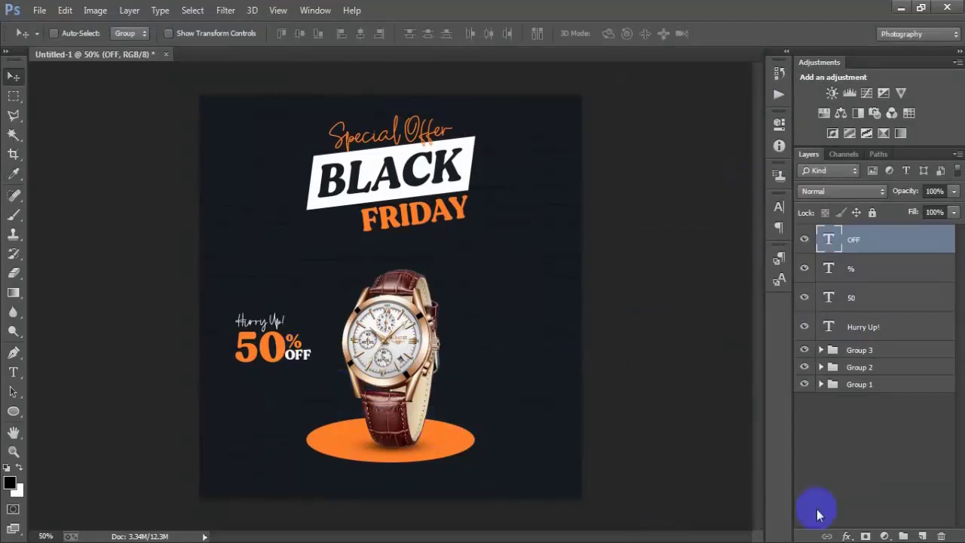
click(870, 276)
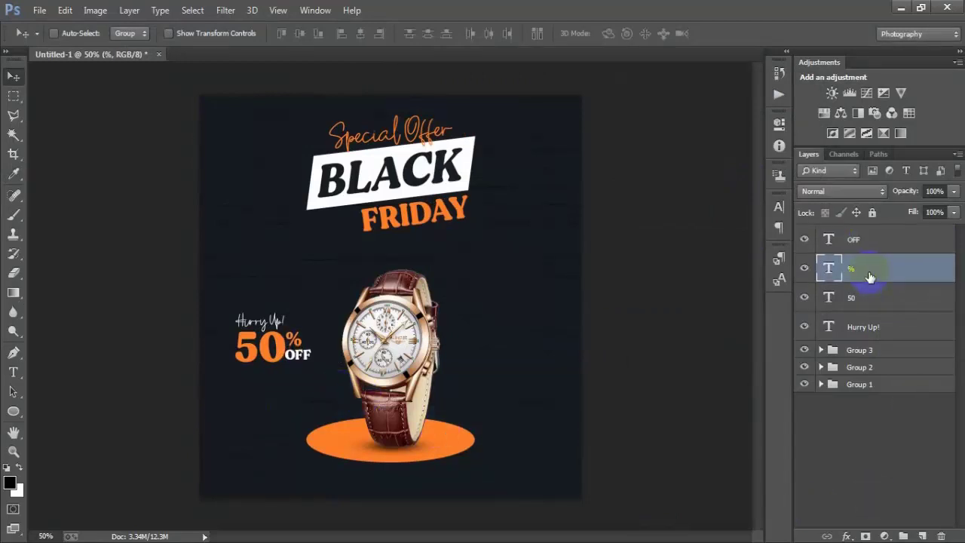
click(872, 241)
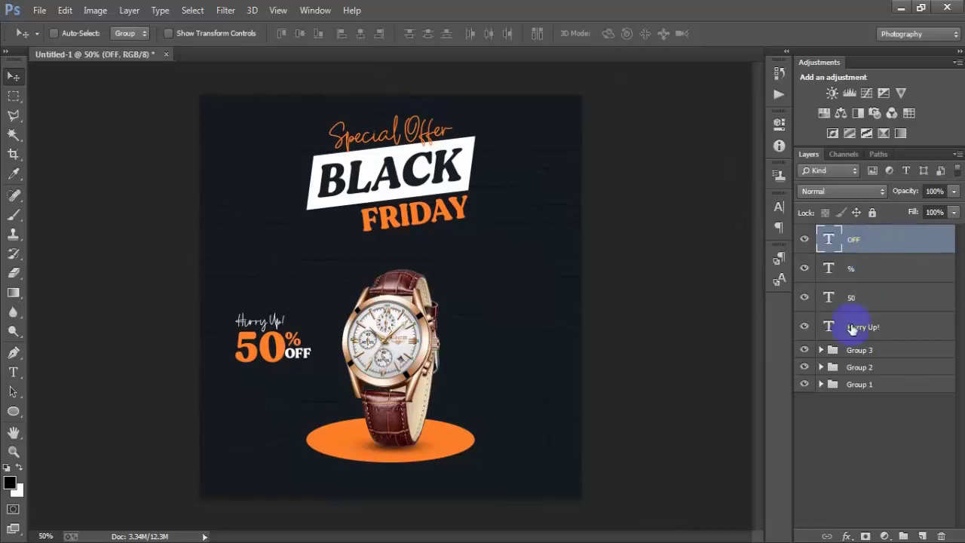
Add a white "For All Item" text on a new layer and center it beneath the "50% OFF" text.
click(921, 536)
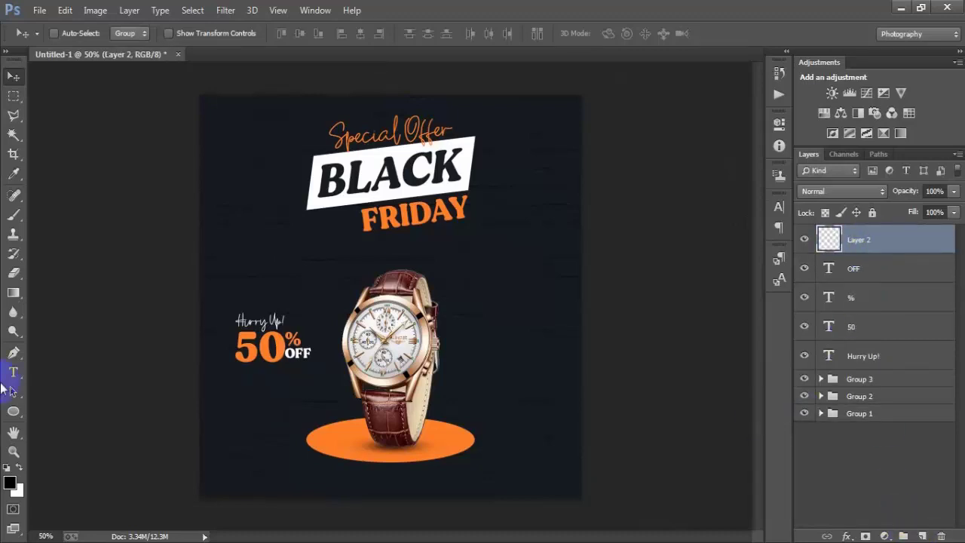
click(13, 372)
click(254, 397)
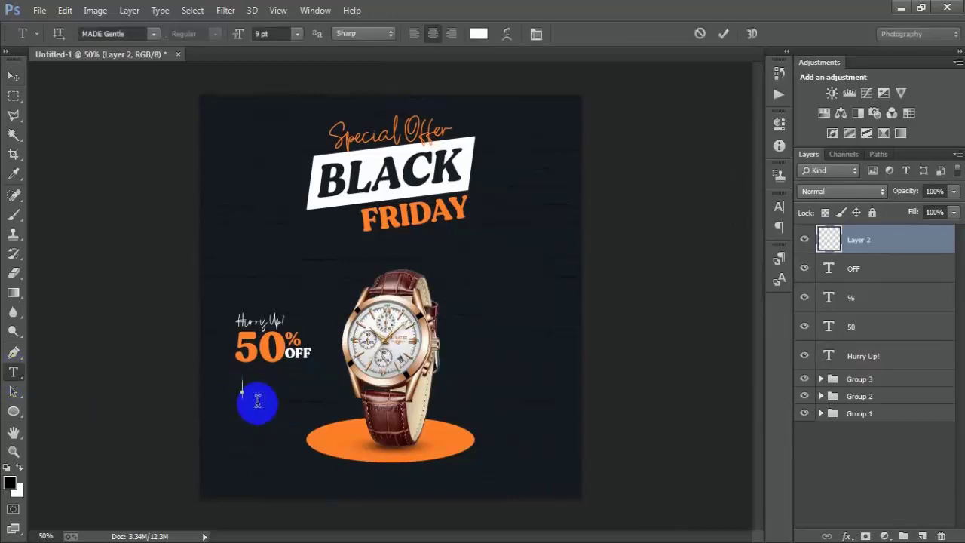
text(For All Item)
click(13, 76)
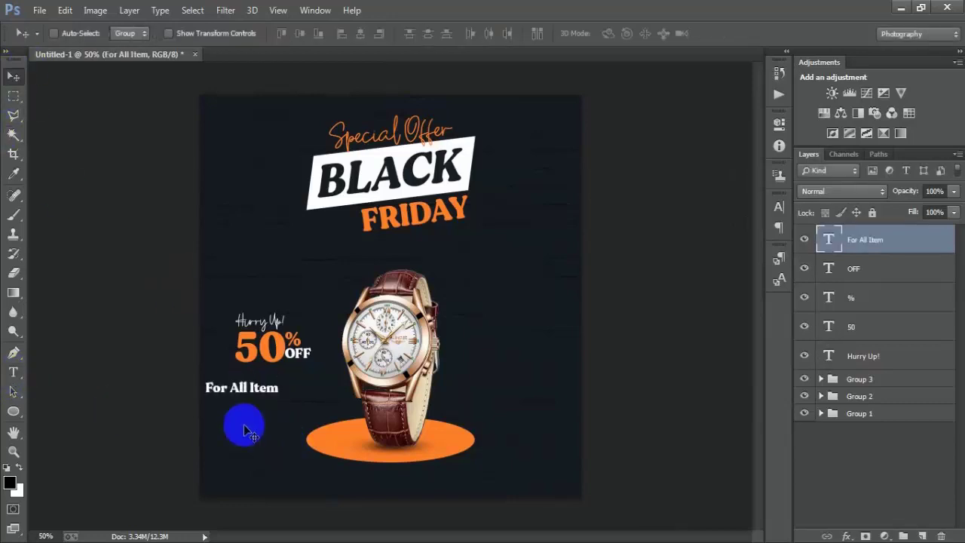
drag(249, 400, 281, 384)
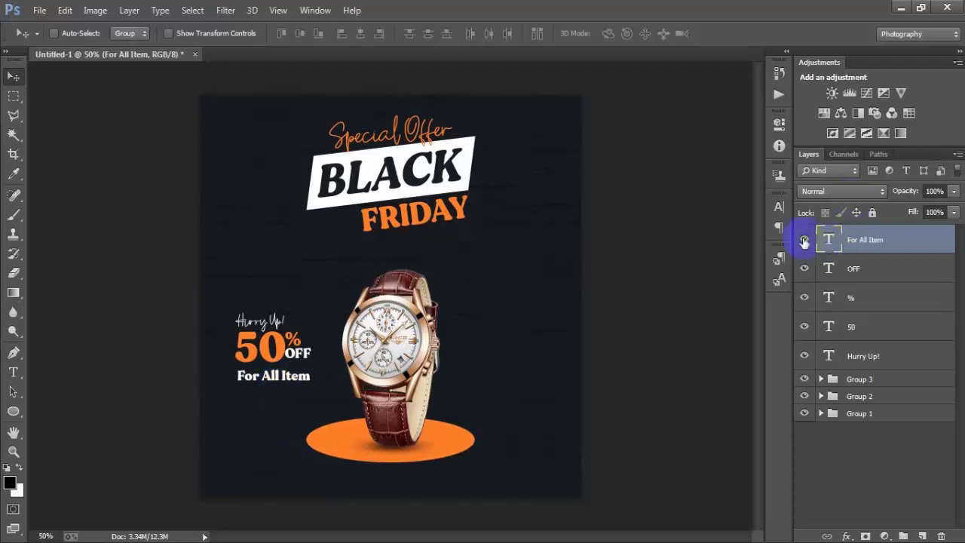
Set the "For All Item" text in the Anggeliana font and nudge it slightly up toward the "50".
click(779, 207)
click(663, 216)
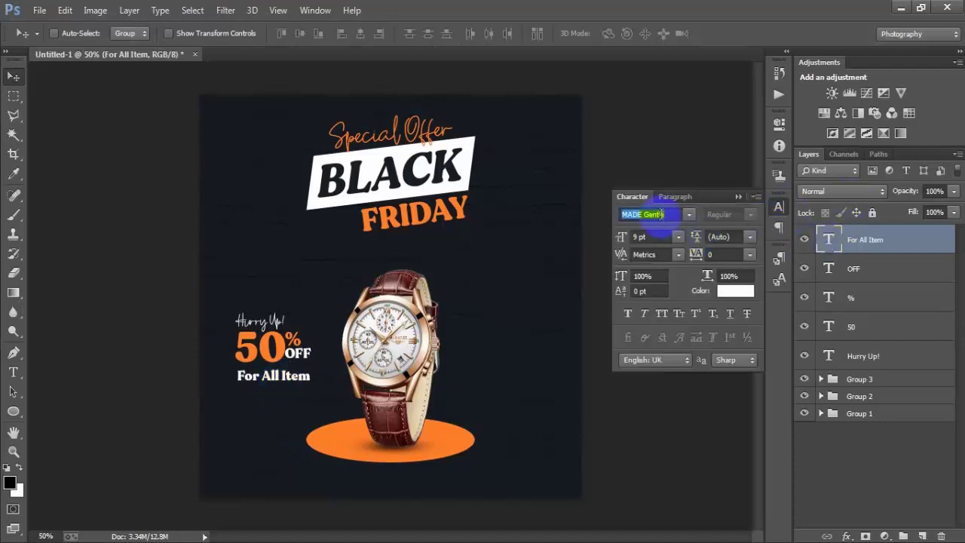
text(A)
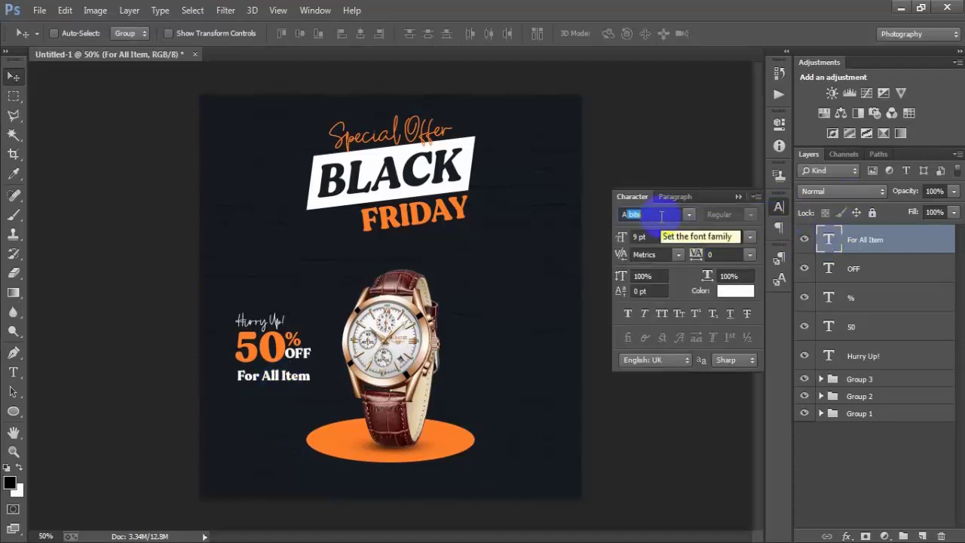
text(n)
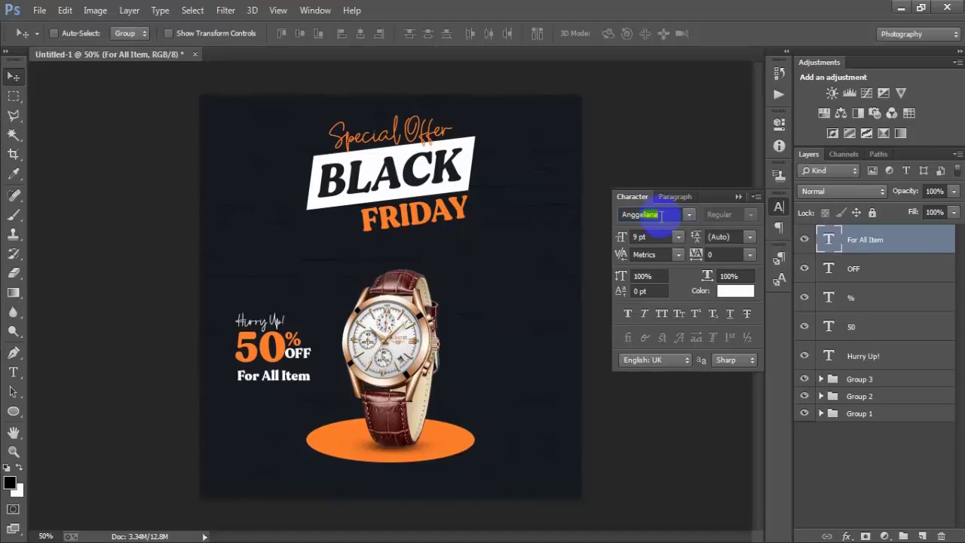
text(g)
key(Return)
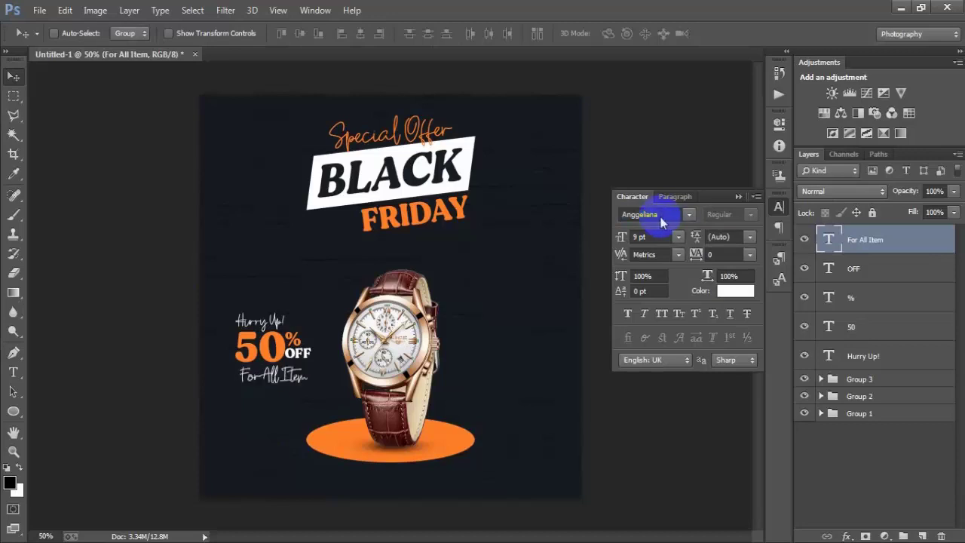
click(739, 197)
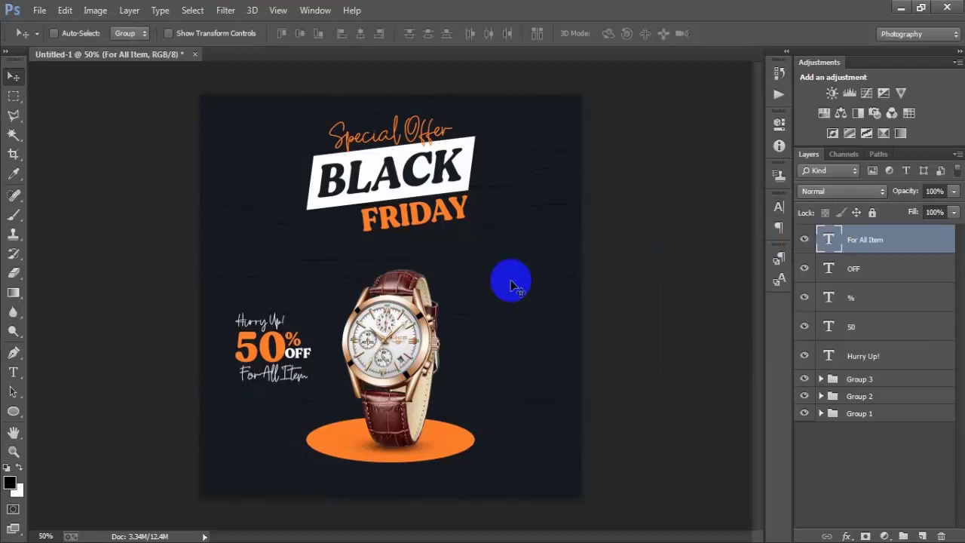
Group the five discount text layers and move the group up and left toward the banner's left edge.
shift+click(900, 357)
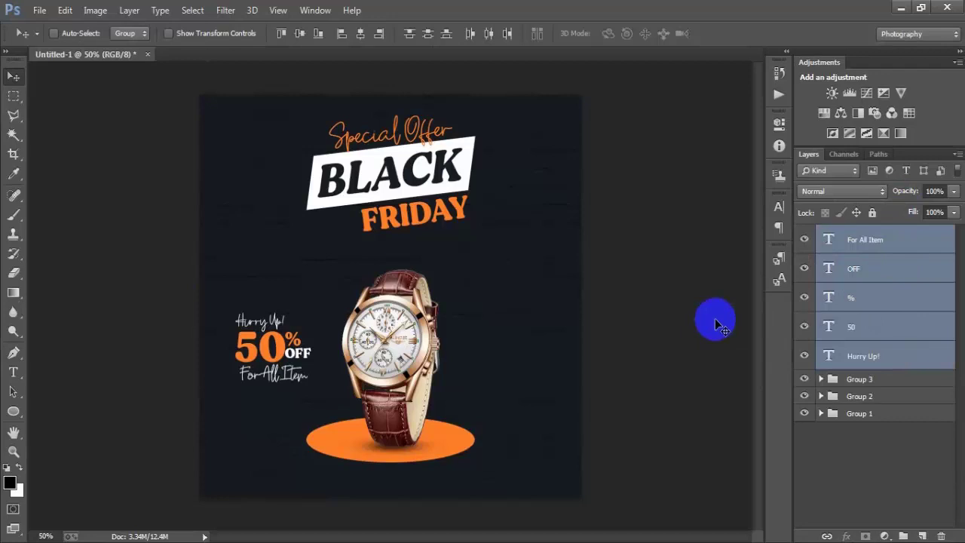
key(ctrl+g)
drag(284, 379, 244, 341)
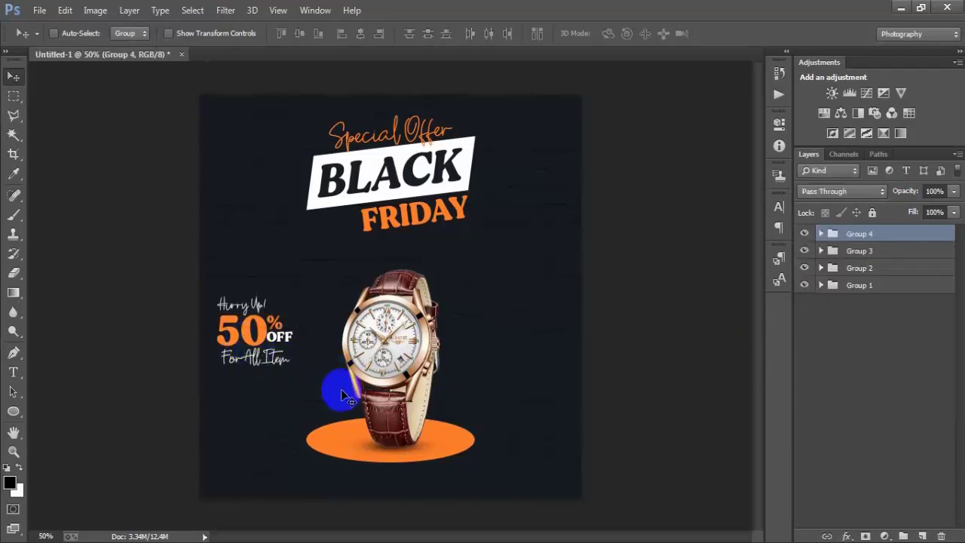
Scale the discount text group down to about 97% of its size.
key(ctrl+t)
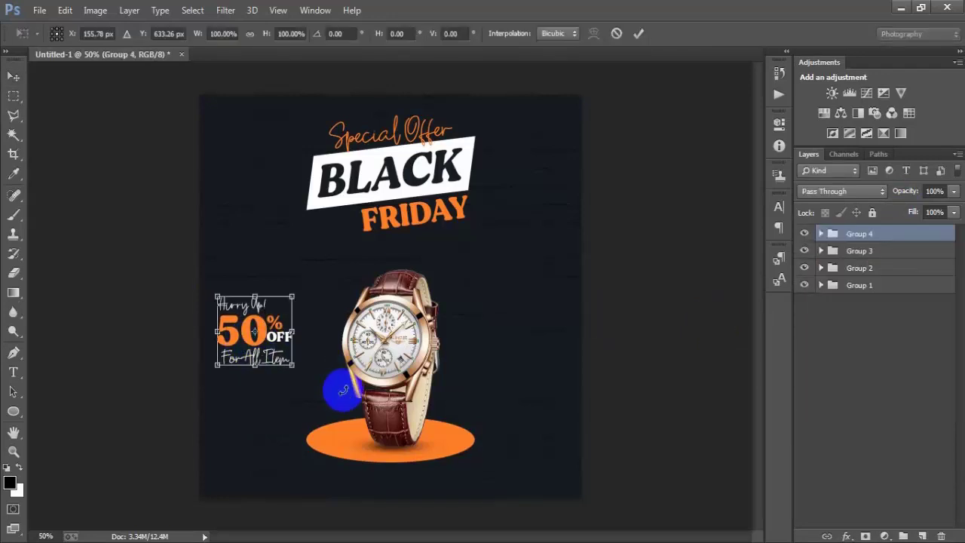
drag(298, 370, 300, 364)
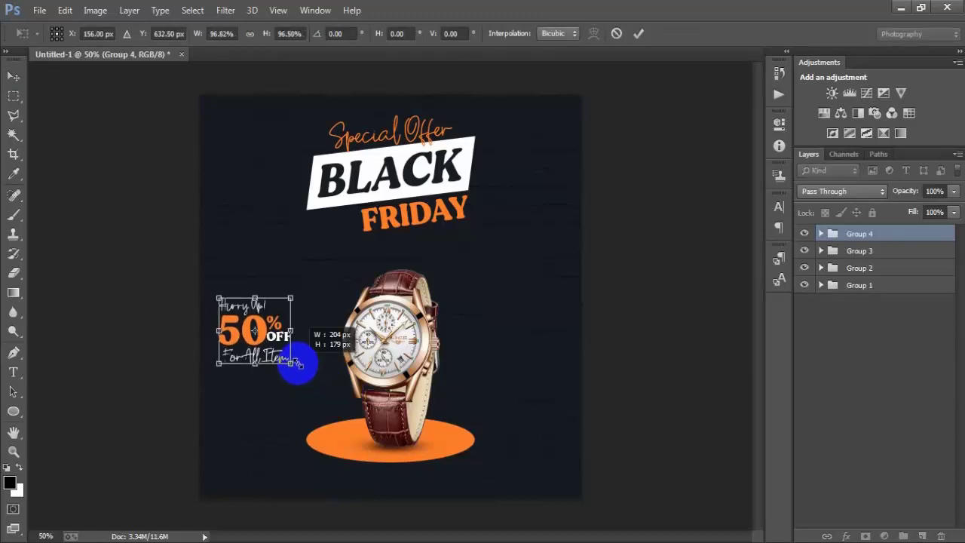
click(638, 33)
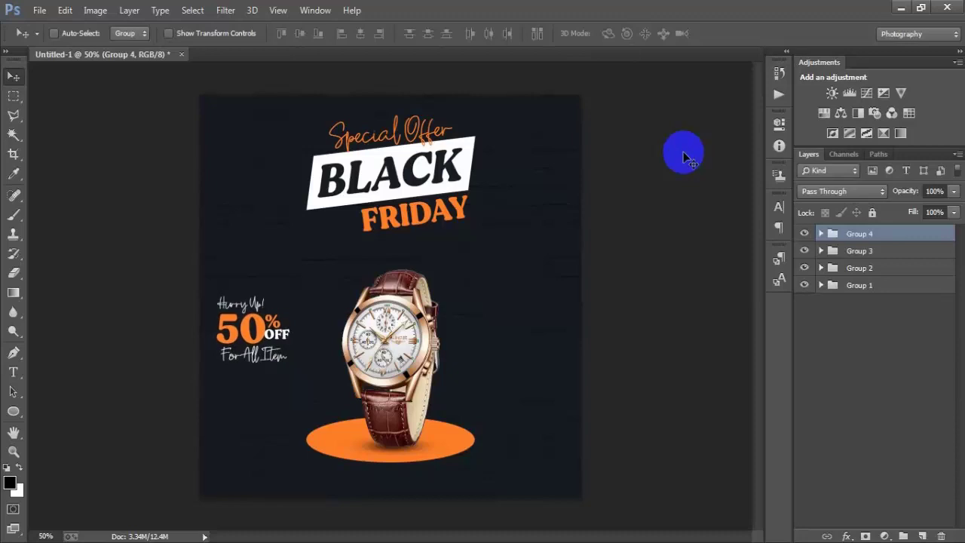
Draw a rounded rectangle of about 200 × 52 px on a new layer in the banner's lower-left corner.
click(921, 535)
click(14, 412)
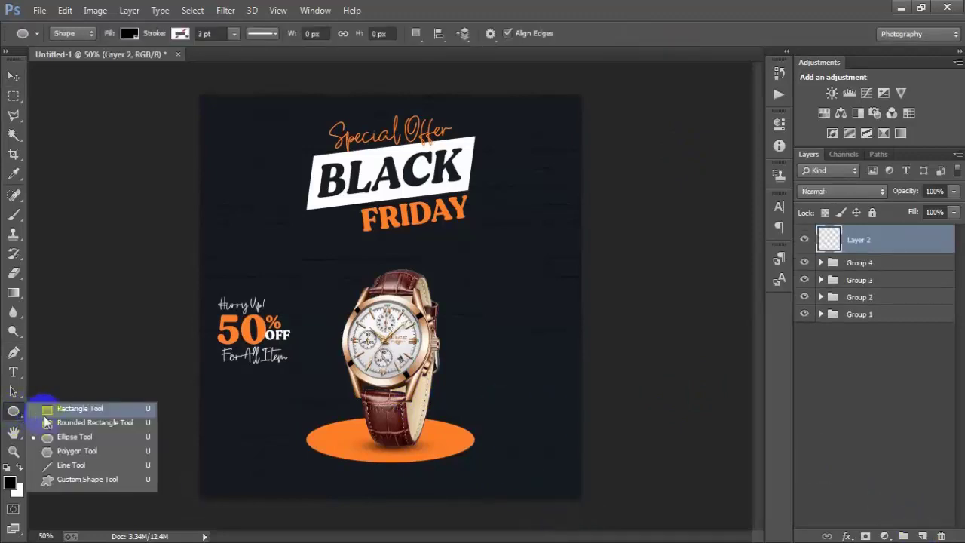
click(83, 420)
drag(217, 467, 284, 484)
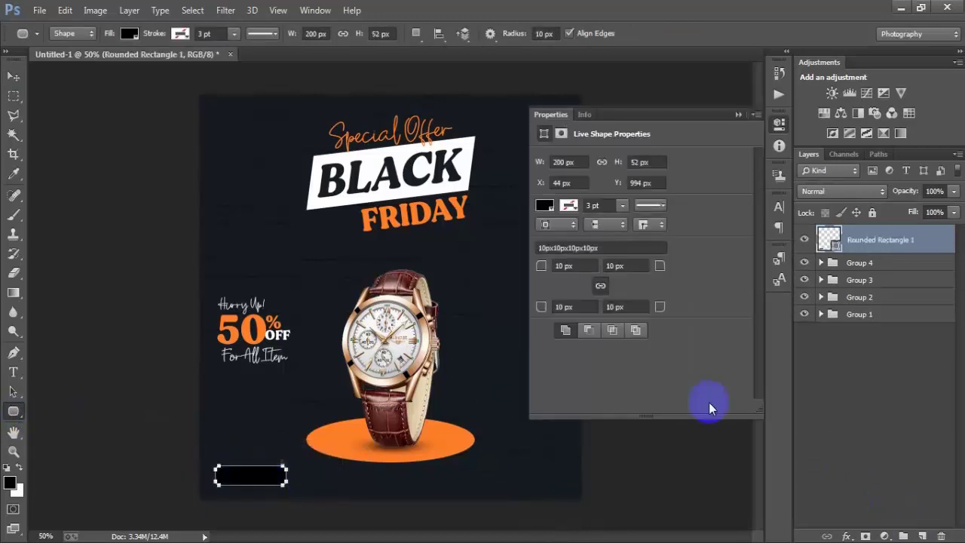
Set all corner radii of the rounded rectangle to 26 px and fill it with white.
click(565, 265)
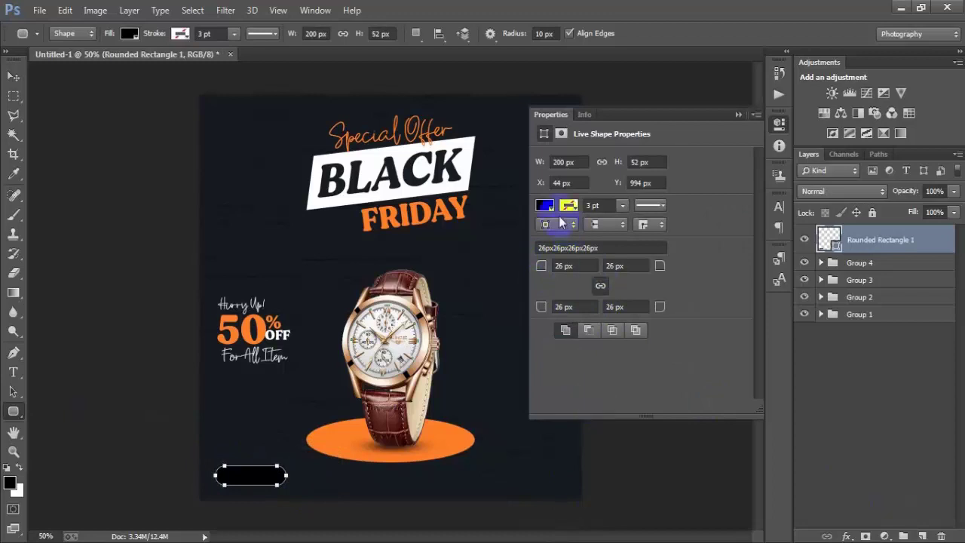
click(544, 205)
click(563, 277)
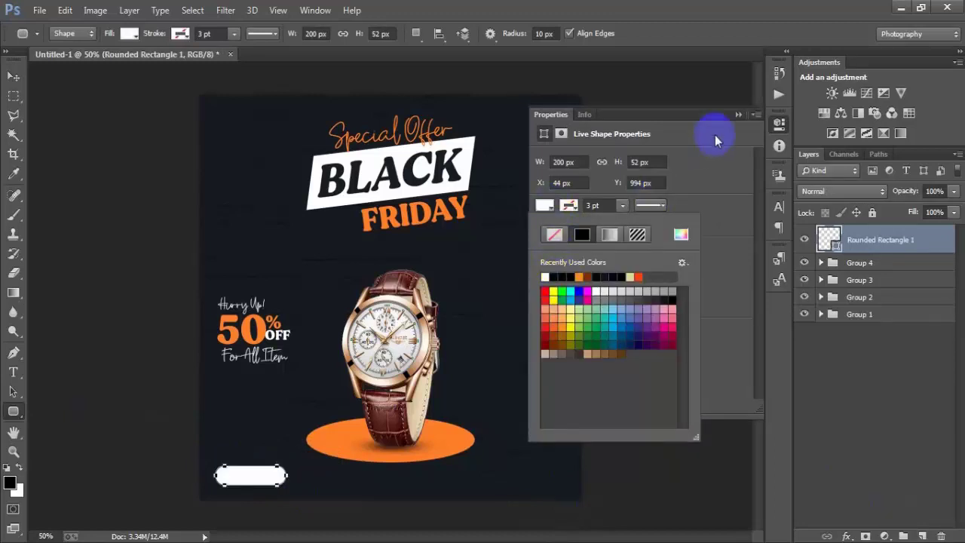
Move the white rounded rectangle slightly up and toward the banner's left edge.
click(739, 114)
click(14, 76)
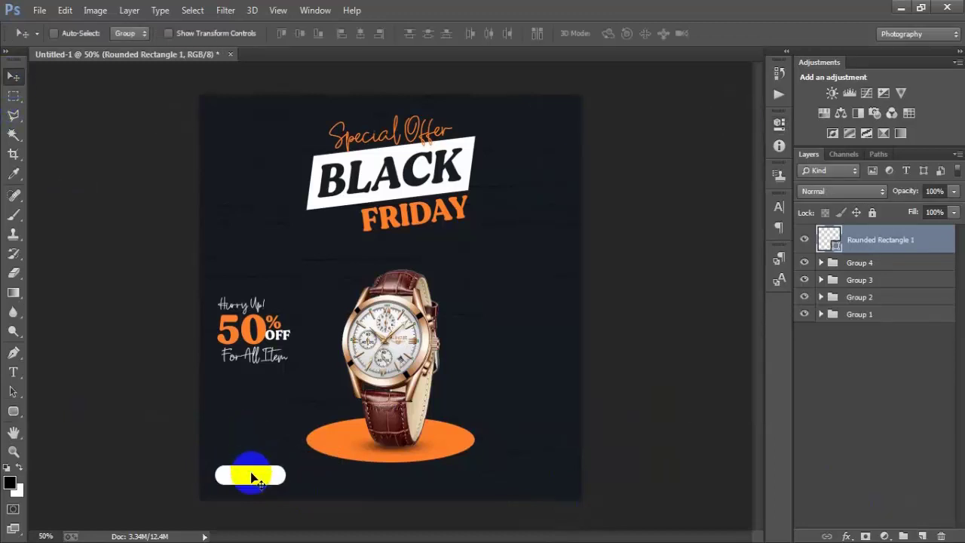
drag(252, 477, 248, 474)
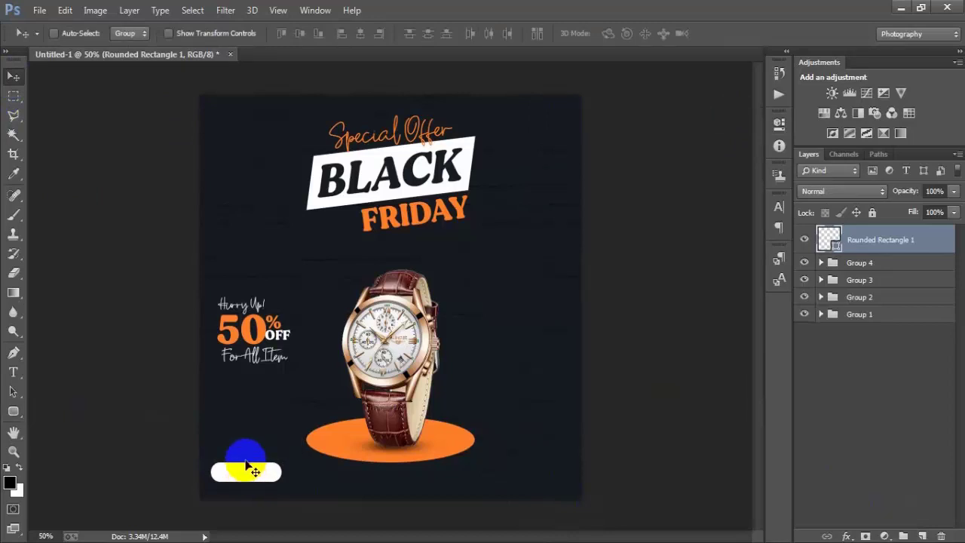
Add the text "ORDER NOW" on a new layer in the empty area beside the orange ellipse.
click(924, 536)
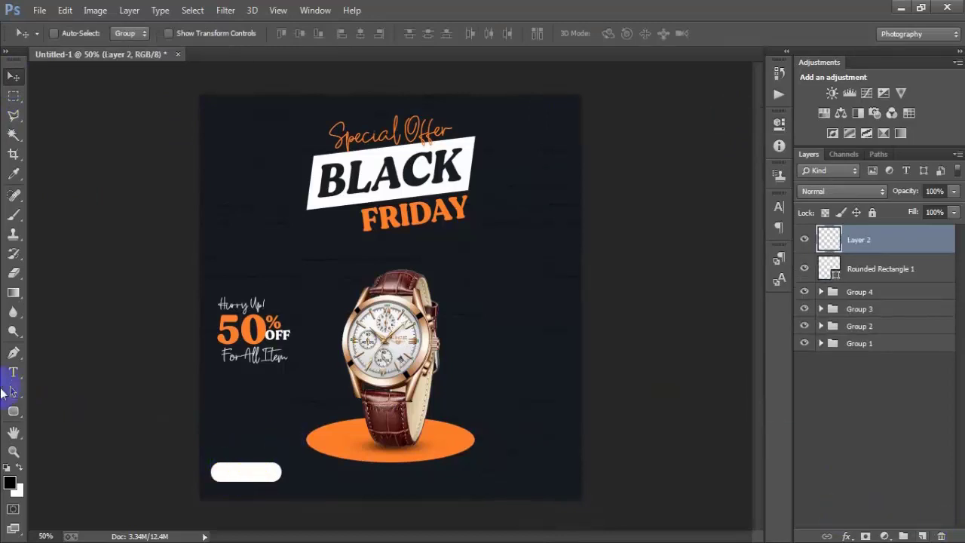
click(13, 372)
click(501, 429)
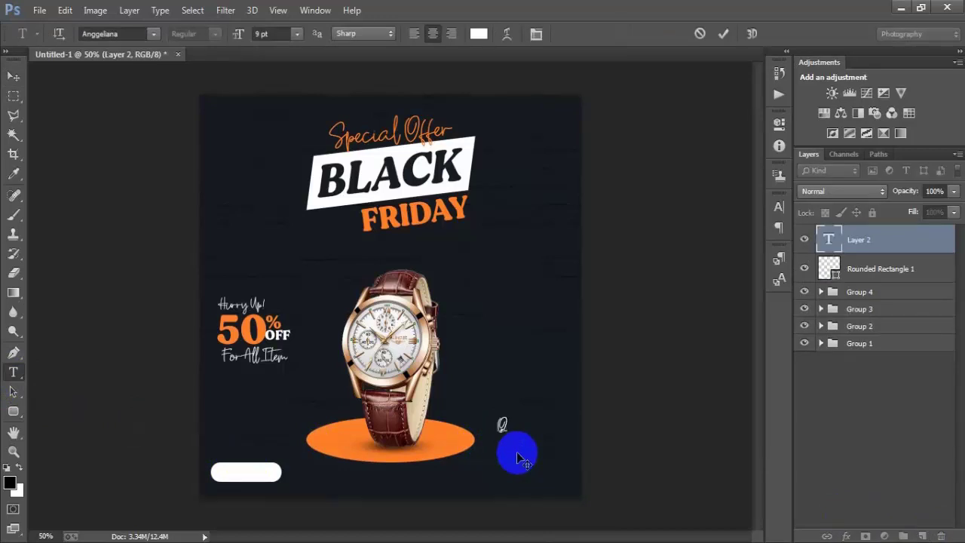
text(ORDER NOW)
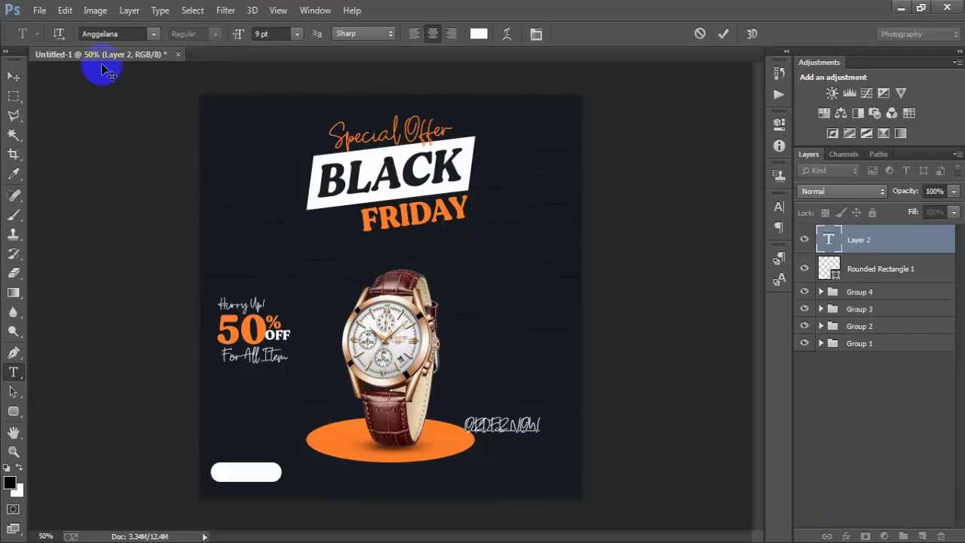
click(13, 76)
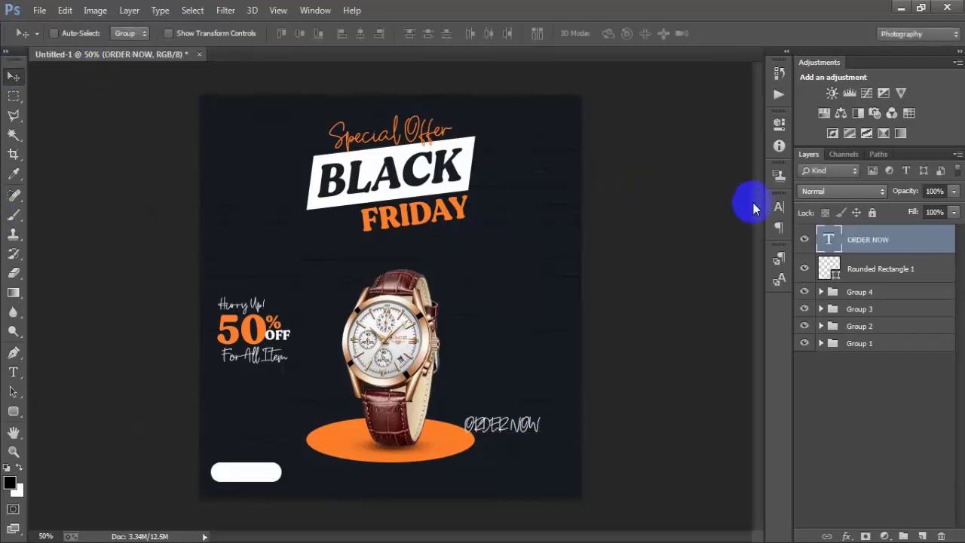
Set the ORDER NOW text in the MADE Gentle font and colour it #151a1f, sampled from the dark background.
click(779, 207)
click(660, 215)
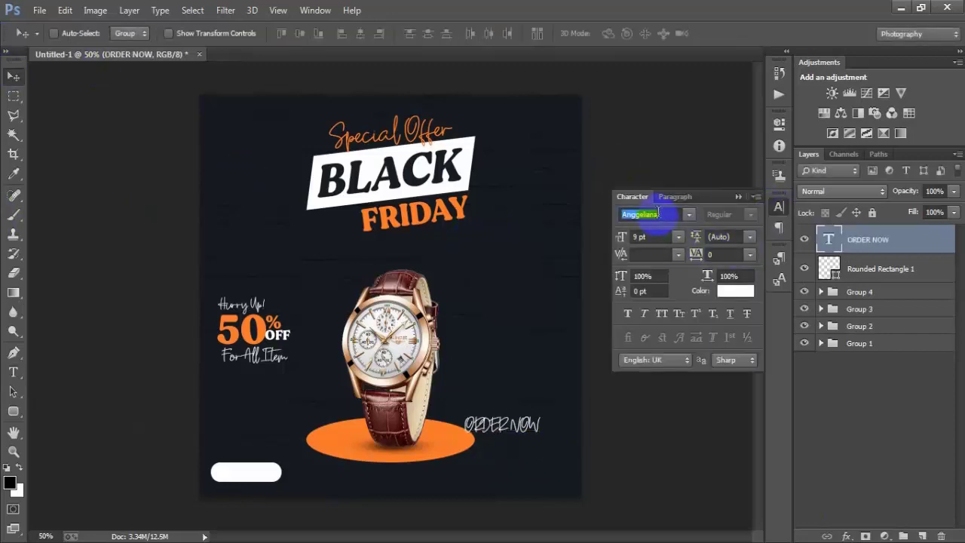
text(MADE Gentle)
key(Return)
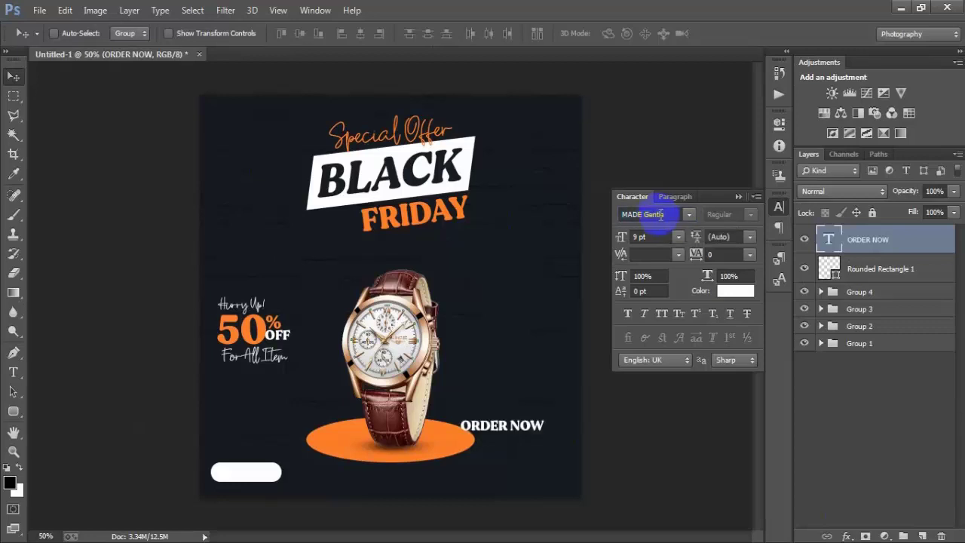
click(736, 292)
click(519, 356)
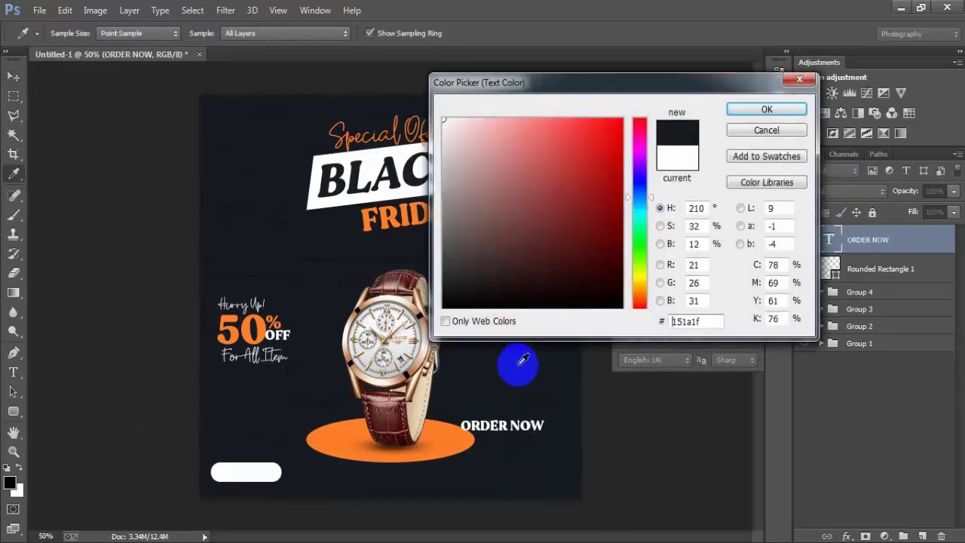
click(747, 109)
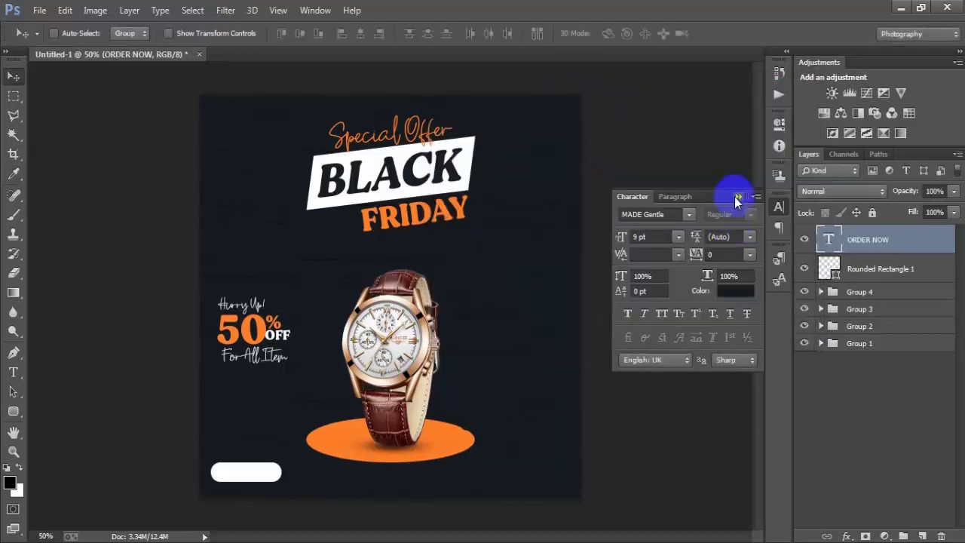
click(735, 195)
Move the ORDER NOW text onto the white button, scale it down to about 70% and nudge it left to centre it.
drag(500, 431, 279, 476)
key(ctrl+t)
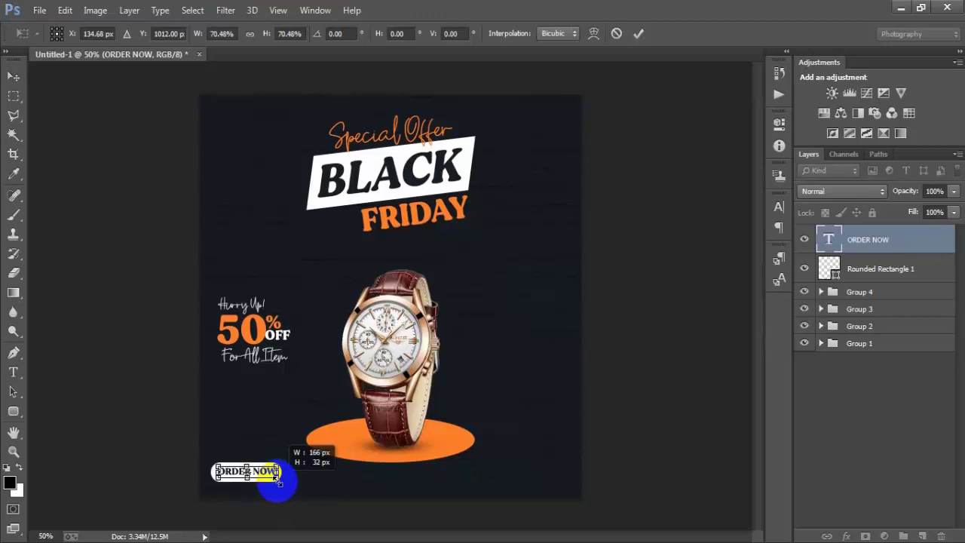
click(638, 38)
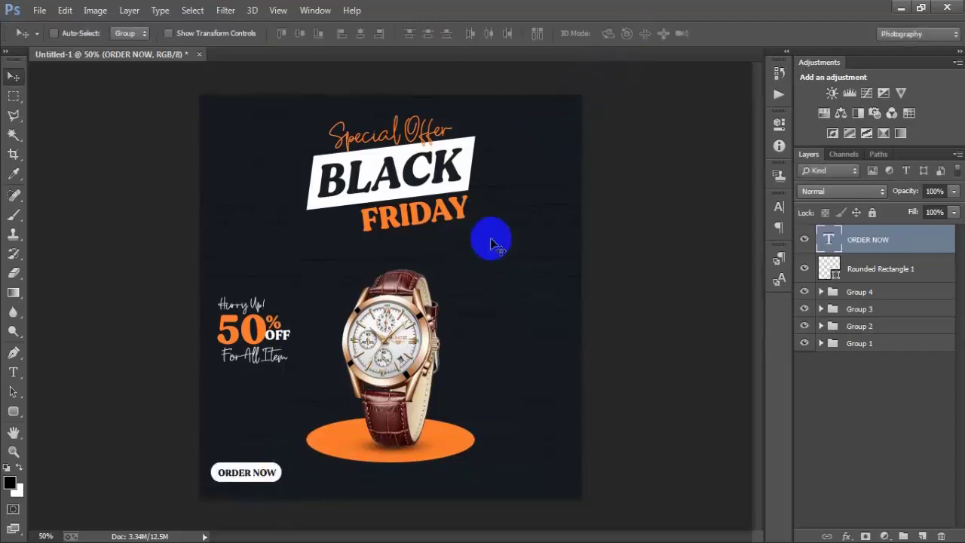
key(Left)
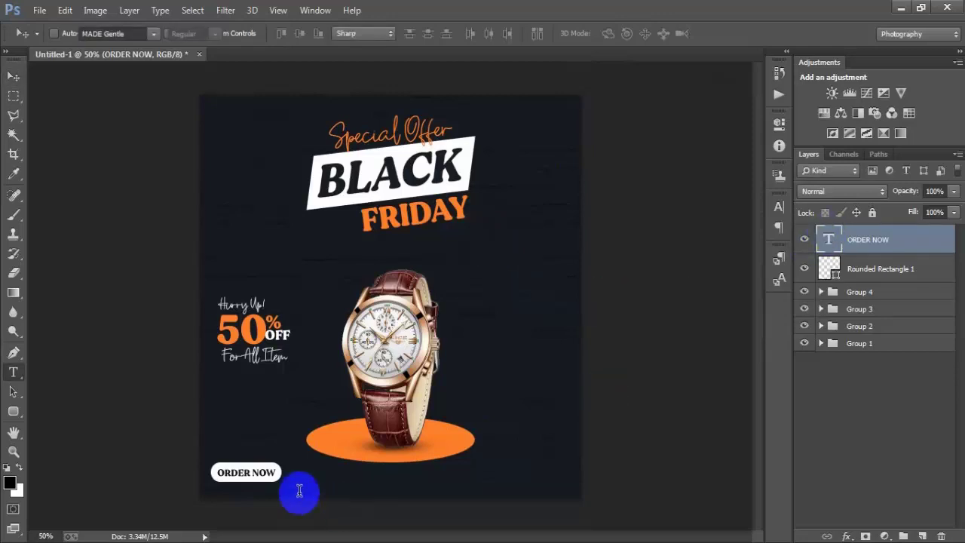
key(t)
click(227, 473)
drag(226, 472, 218, 472)
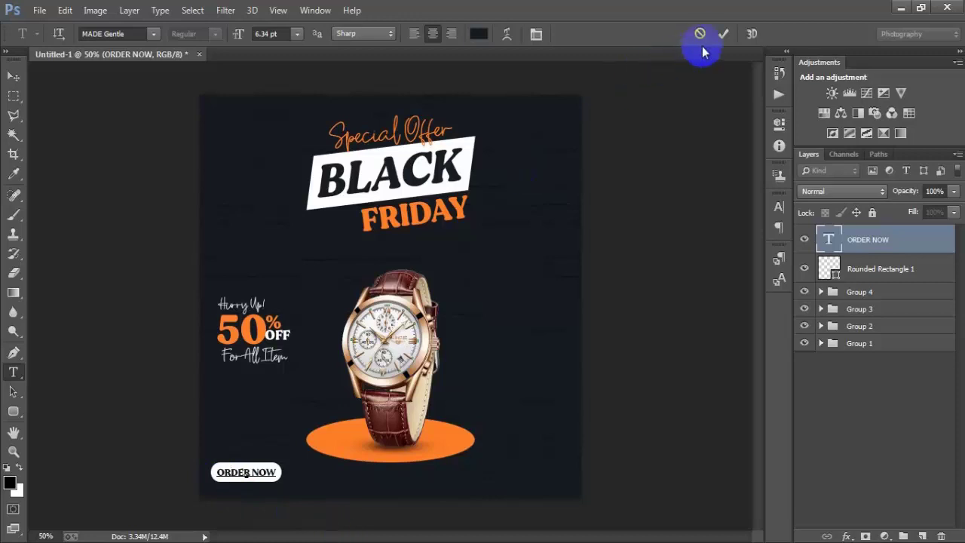
click(723, 33)
key(v)
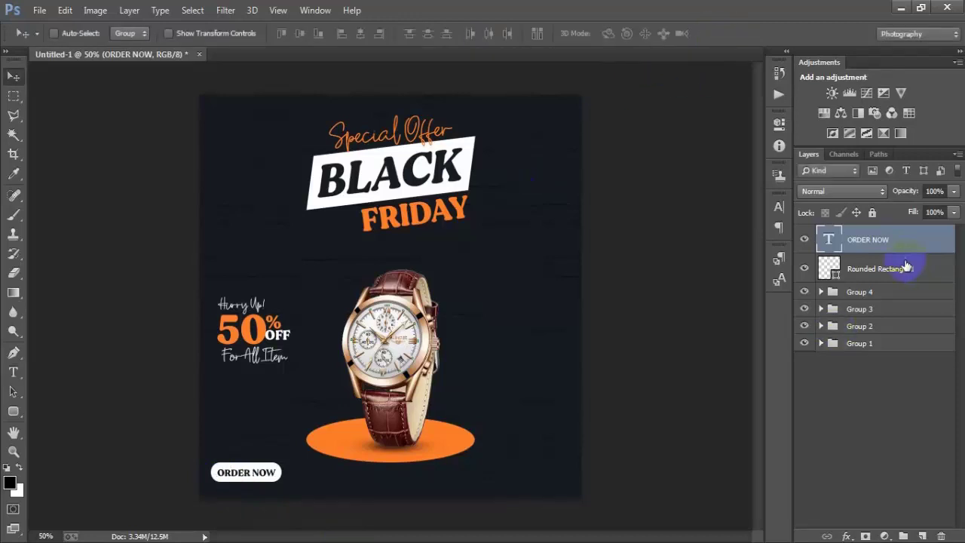
Group the ORDER NOW text with its rounded rectangle and nudge the button group slightly left and down.
shift+click(899, 271)
click(897, 247)
shift+click(896, 269)
key(ctrl+g)
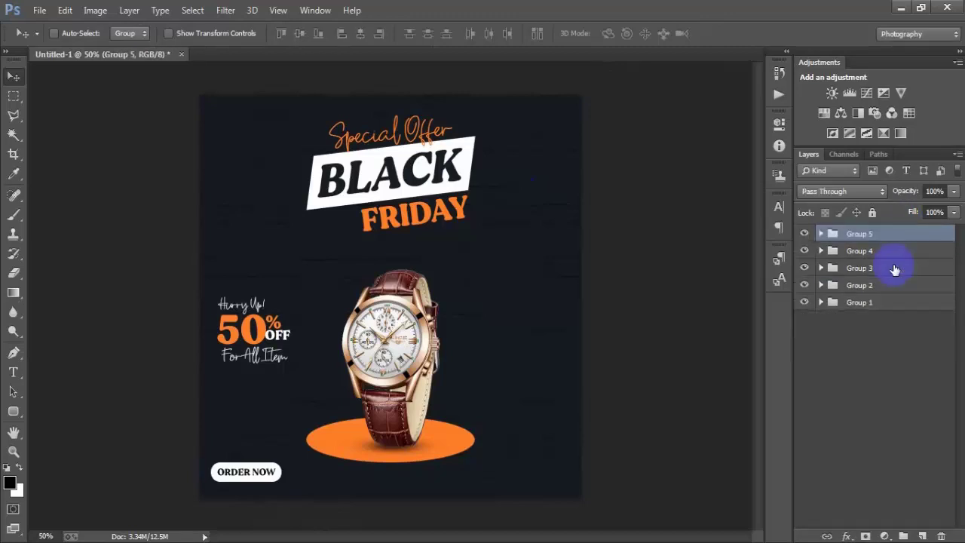
key(Left)
key(Left)
key(Left)
key(Left)
key(Left)
key(Left)
key(Down)
key(Down)
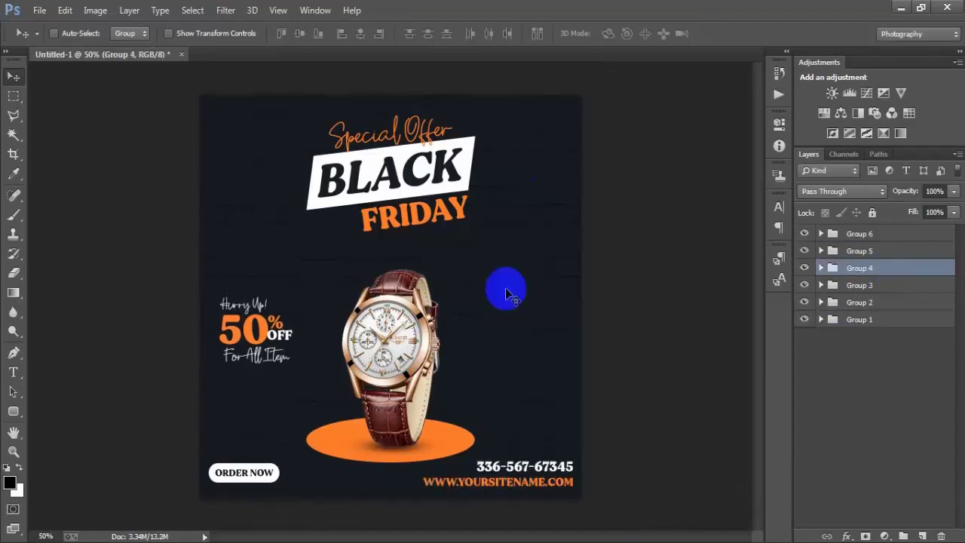
Hide and show the group with the phone number and website to check its contents.
click(893, 237)
click(804, 233)
click(804, 233)
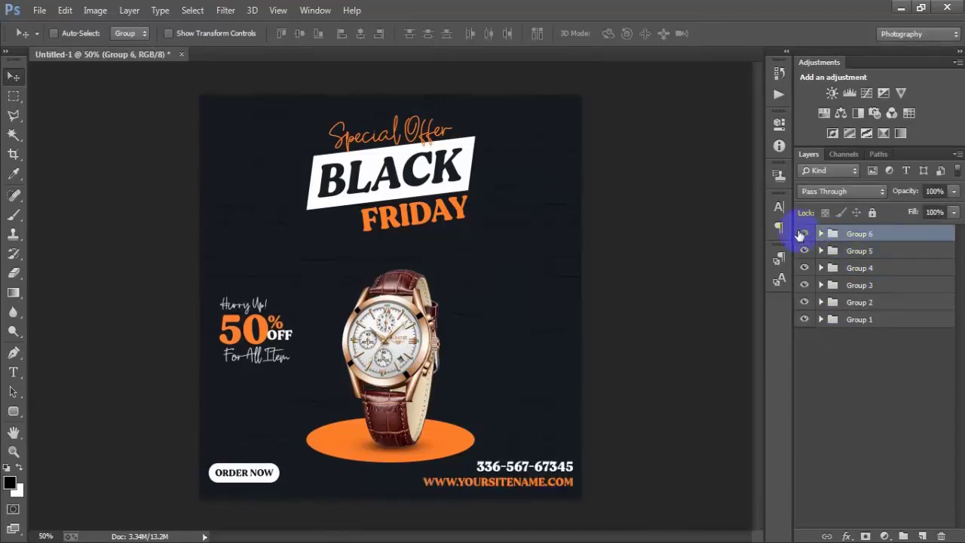
Draw a vertical line about 114 px long on a new layer in the empty area beside the watch.
click(880, 239)
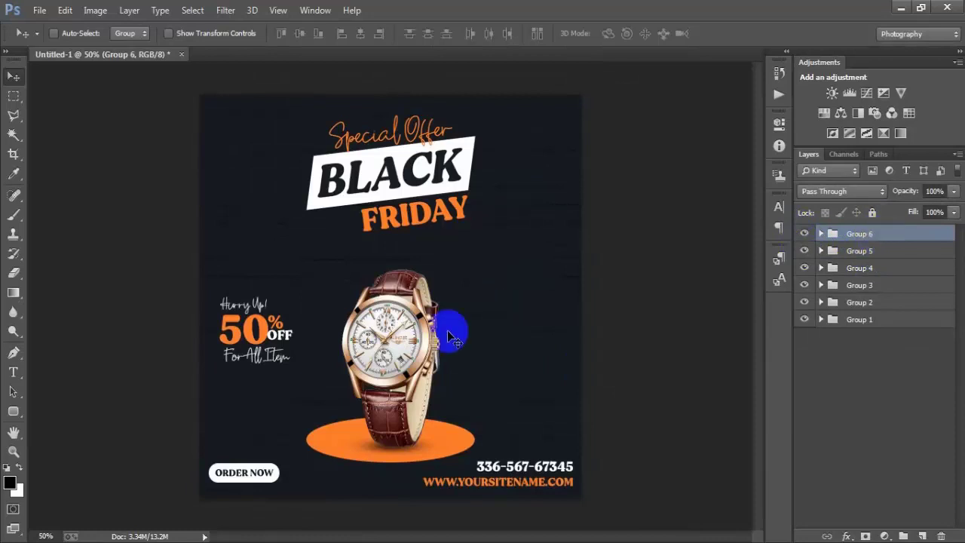
click(921, 536)
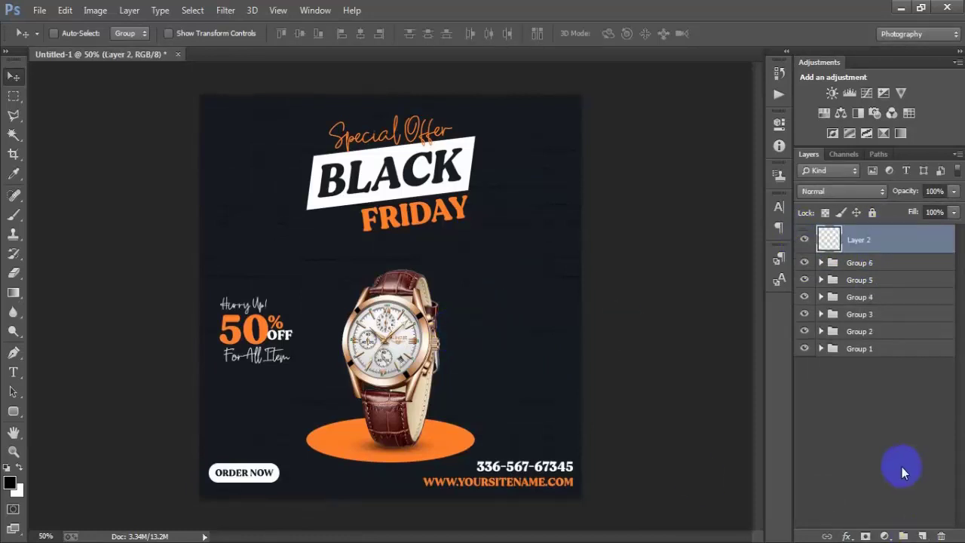
click(13, 412)
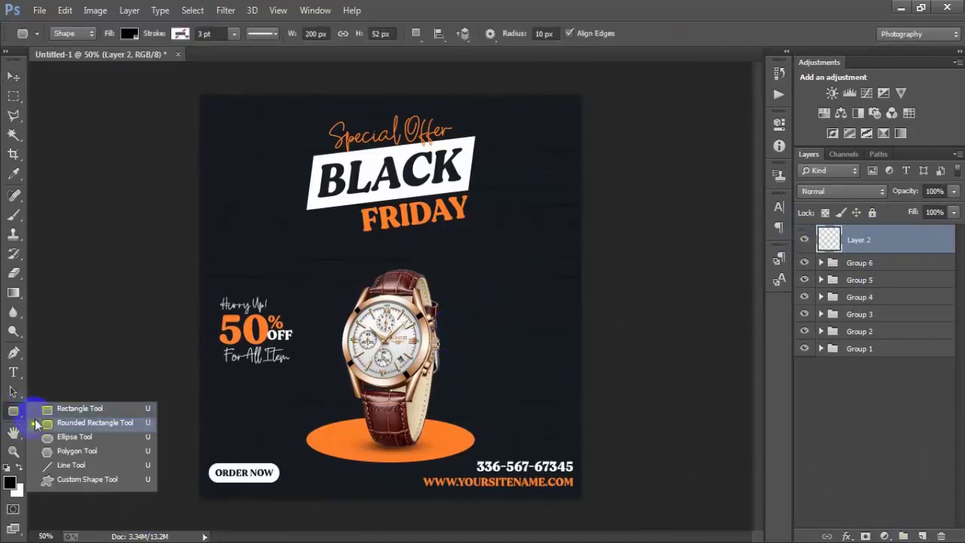
click(72, 465)
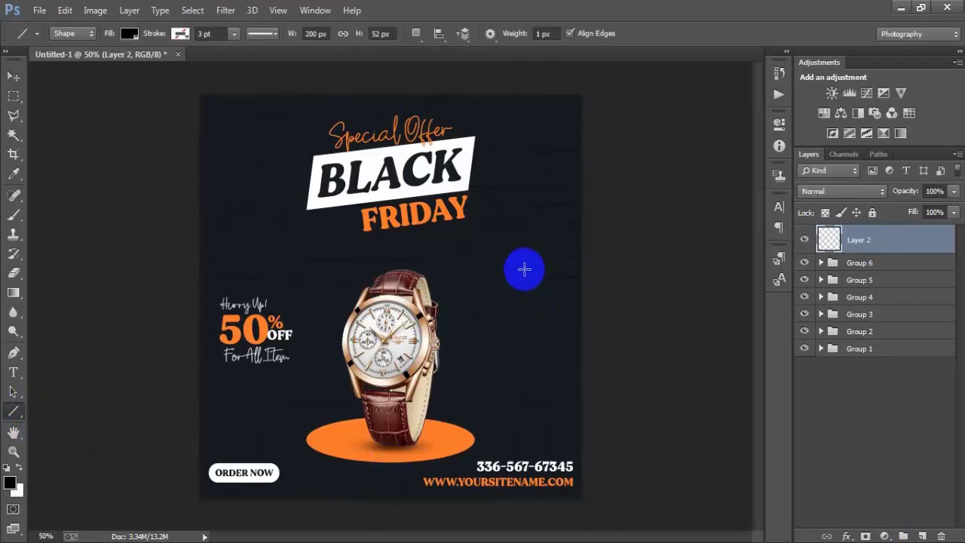
drag(515, 261, 516, 302)
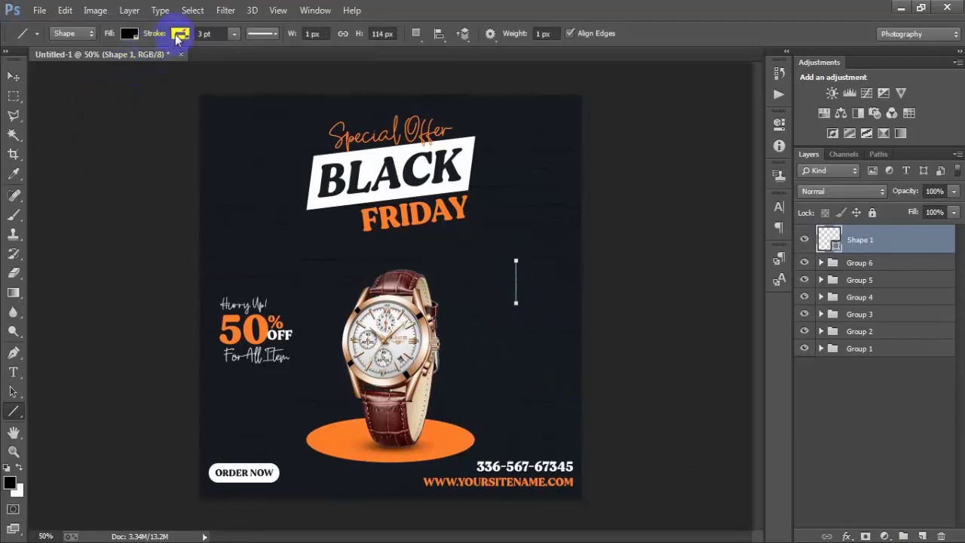
Give the vertical line a white dotted stroke and set its width to 4 px.
click(179, 33)
click(113, 105)
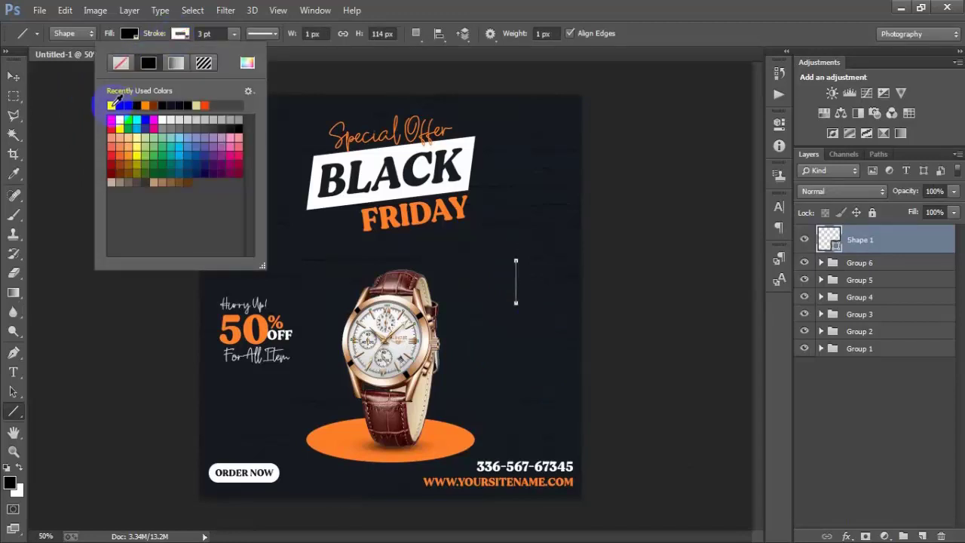
click(201, 33)
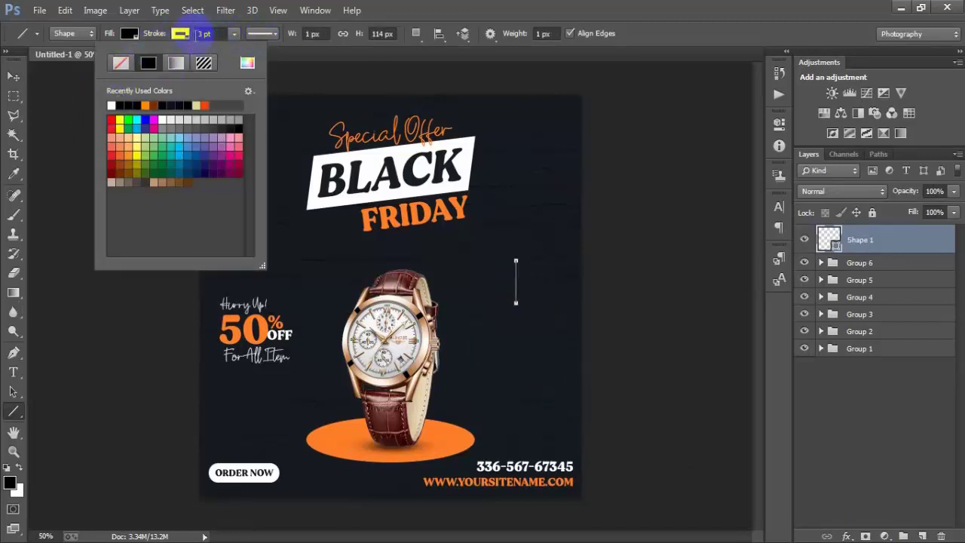
click(271, 36)
click(294, 36)
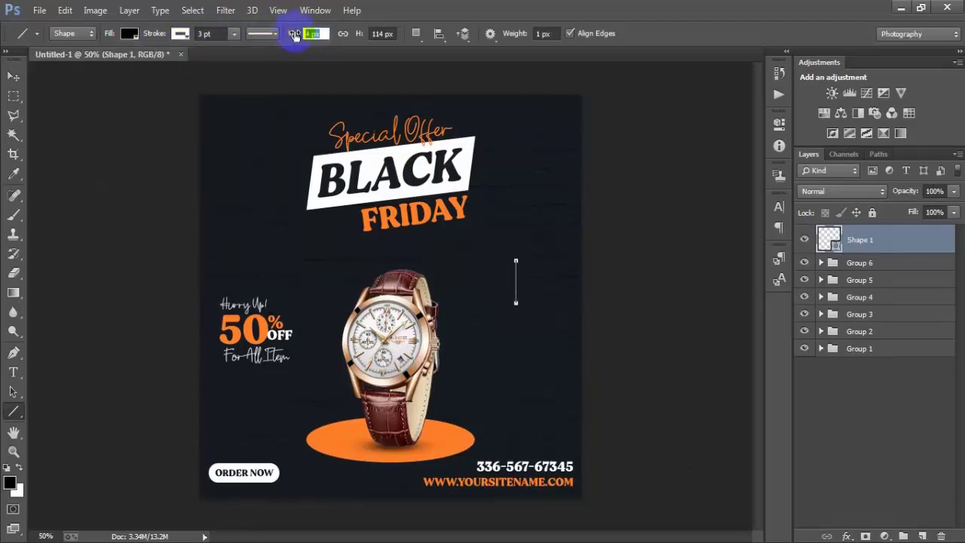
text(4)
key(Return)
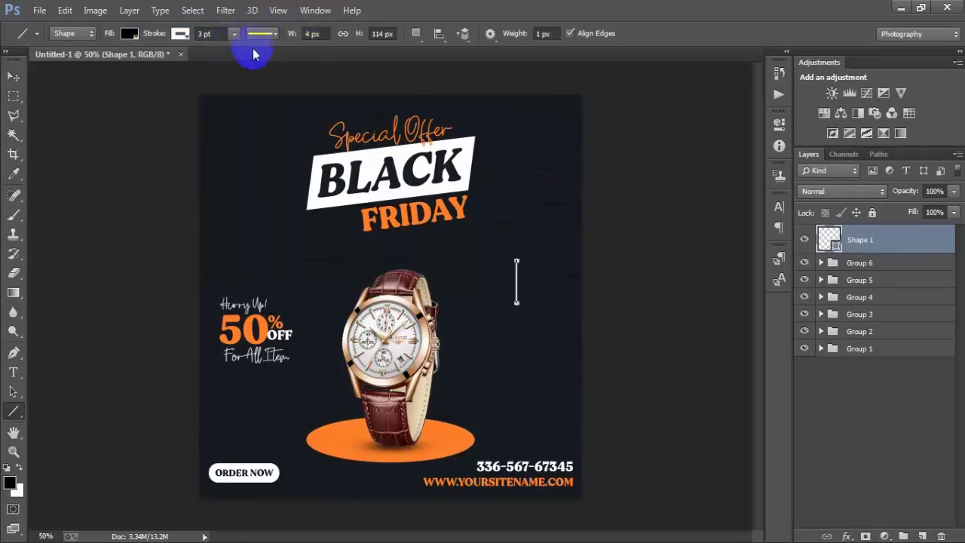
click(276, 36)
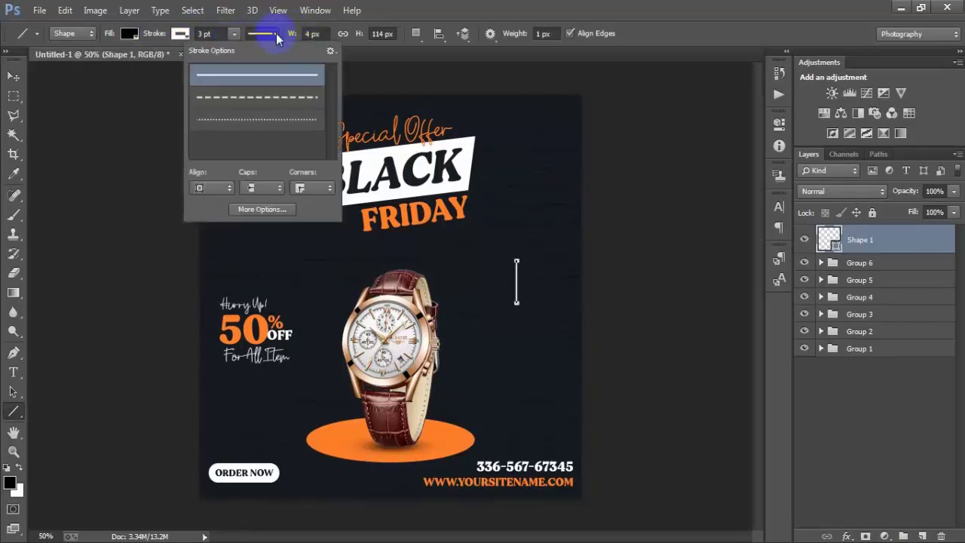
click(260, 121)
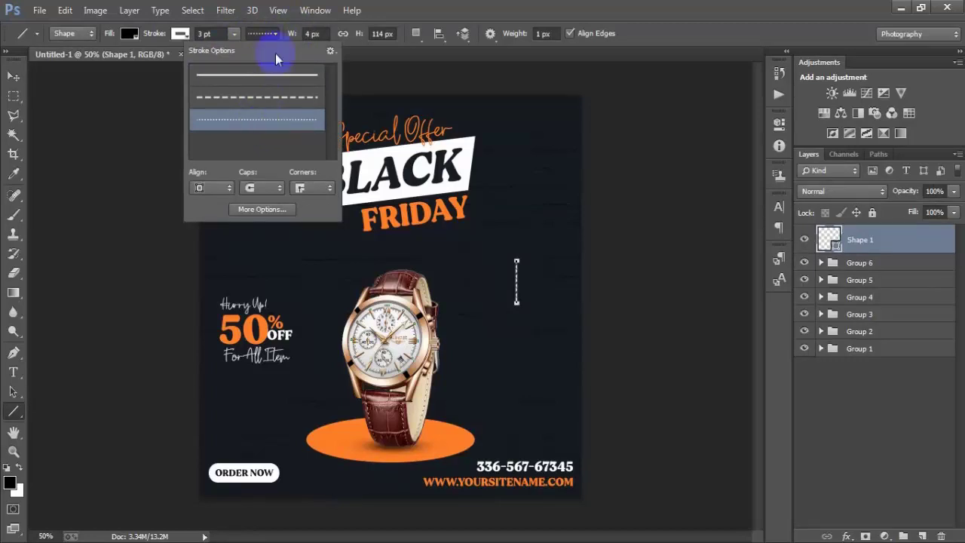
Shift the dotted line horizontally toward the banner's right edge.
click(14, 76)
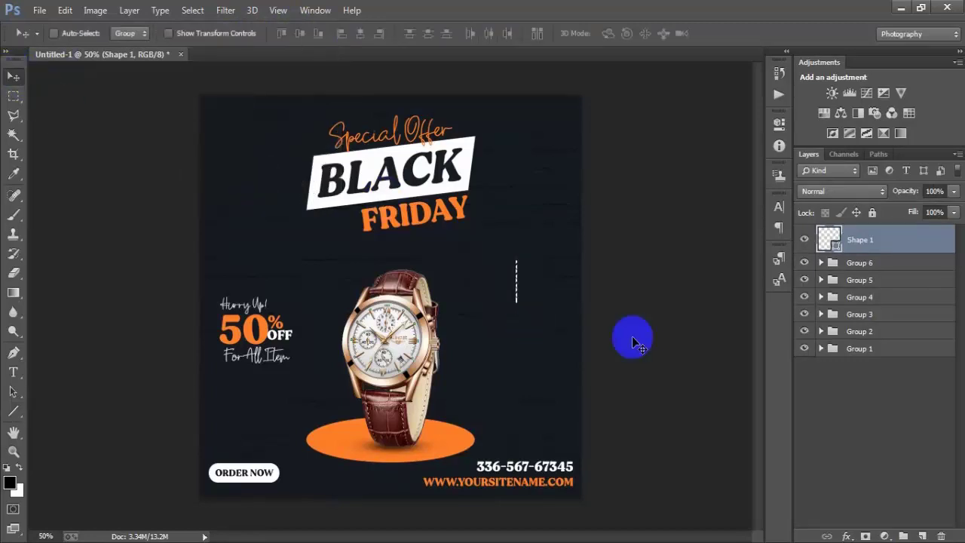
key(shift+Right)
key(shift+Right)
key(shift+Right)
key(shift+Right)
Duplicate the dotted line and offset the copy slightly right and up so the two lines stand parallel and staggered.
key(ctrl+j)
key(Down)
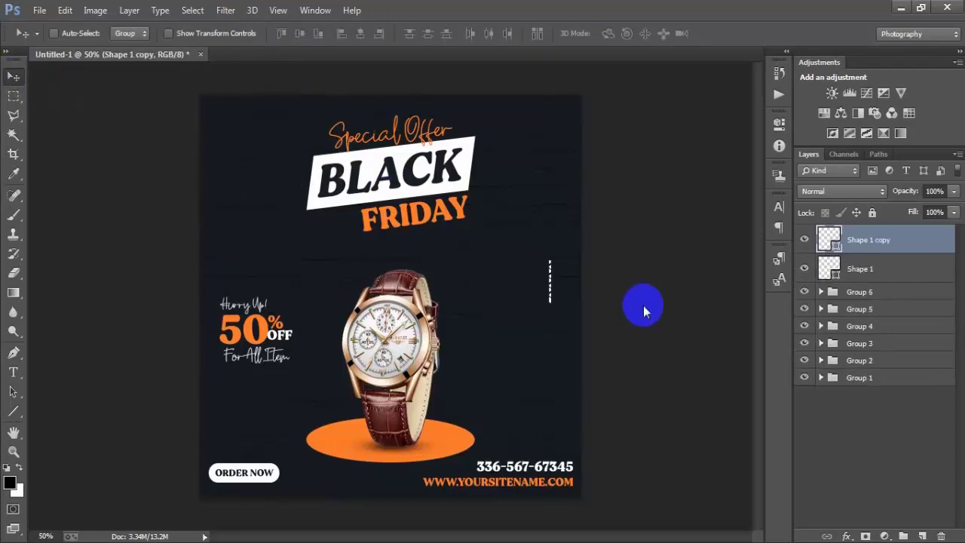
key(shift+Right)
key(shift+Right)
key(shift+Up)
key(shift+Up)
key(shift+Up)
key(Left)
key(Left)
key(Down)
key(Down)
key(Down)
key(Down)
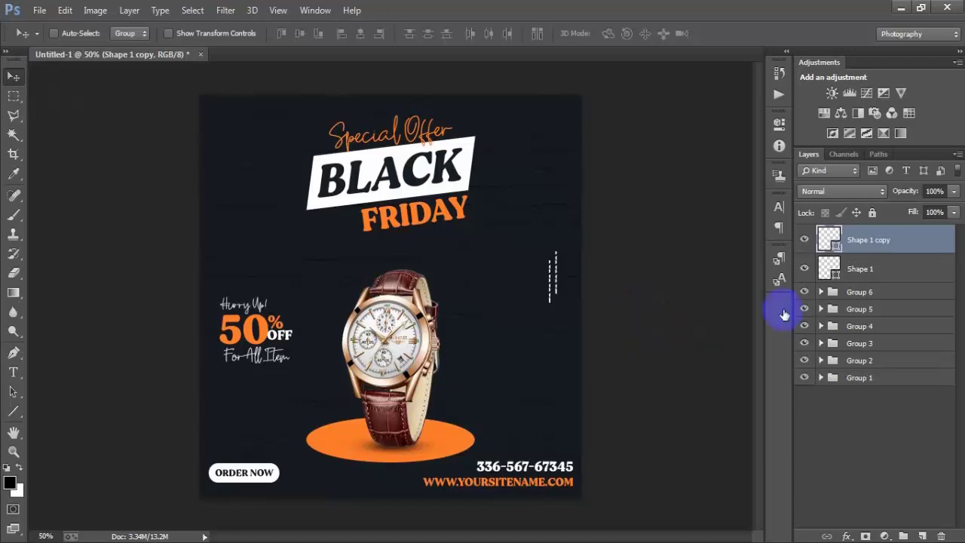
Group the two dotted lines and duplicate the group.
shift+click(872, 261)
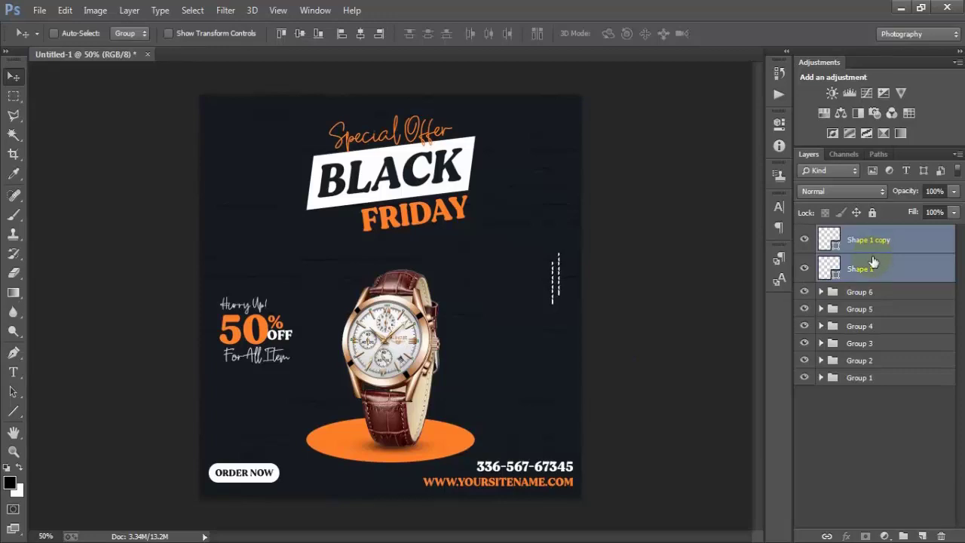
key(ctrl+g)
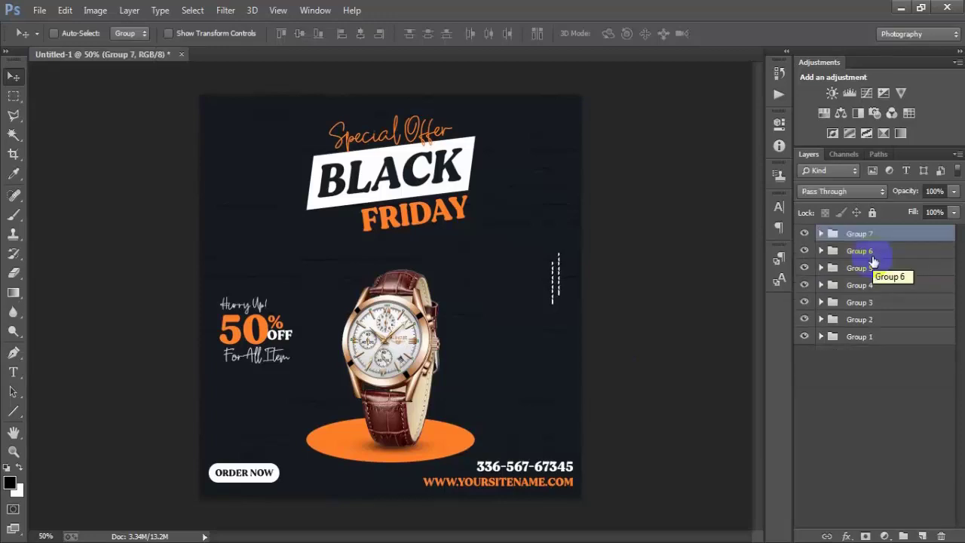
key(ctrl+j)
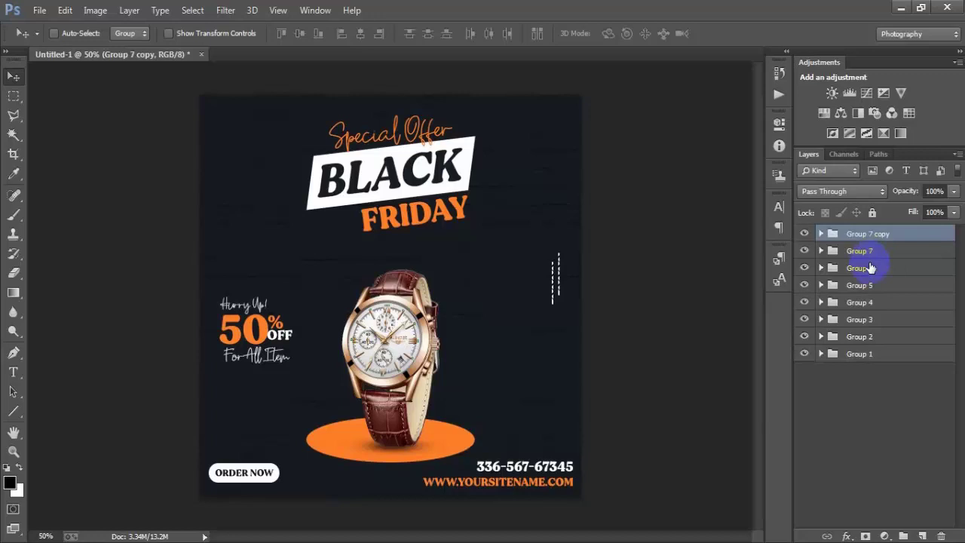
Undo the grouping and duplication of the dotted lines and merge the two lines into one shape layer.
key(ctrl+alt+z)
key(ctrl+alt+z)
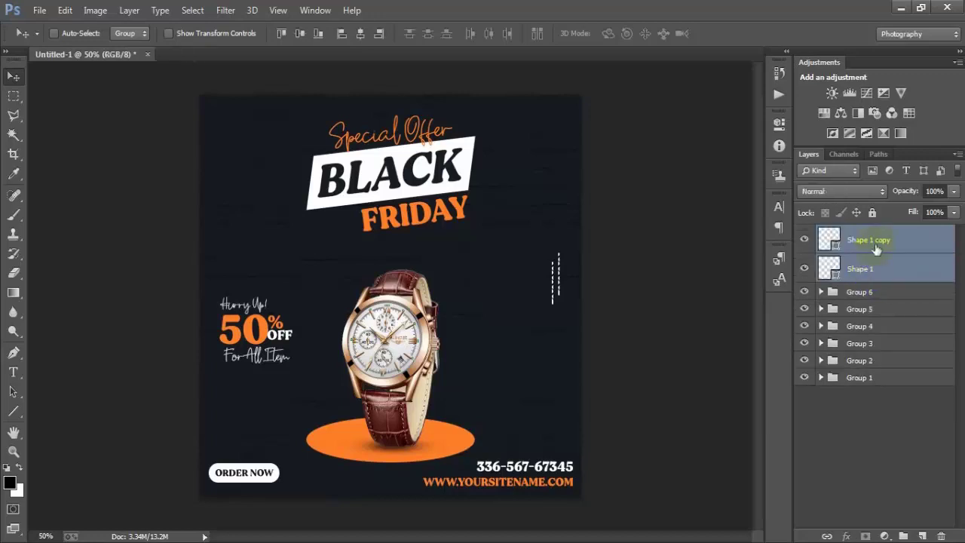
key(ctrl+e)
drag(564, 313, 600, 459)
shift+click(888, 269)
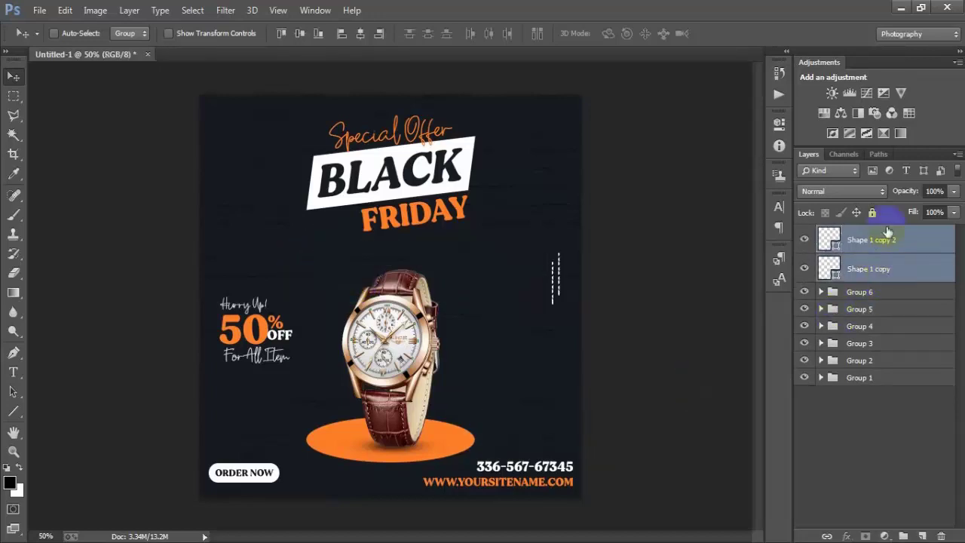
key(ctrl+e)
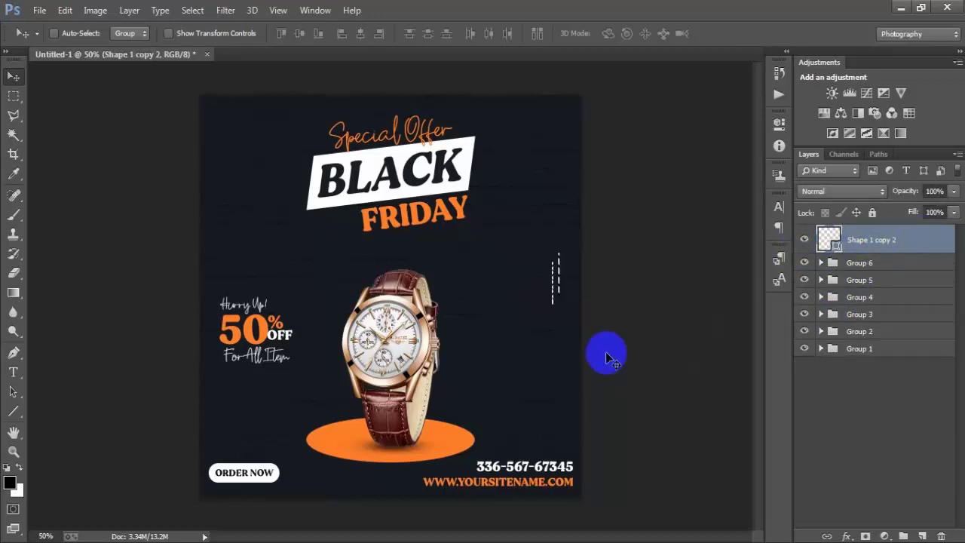
Duplicate the dotted-line pair to the banner's upper-left area and try filling the copy with orange ff8029.
key(ctrl+j)
drag(569, 291, 215, 194)
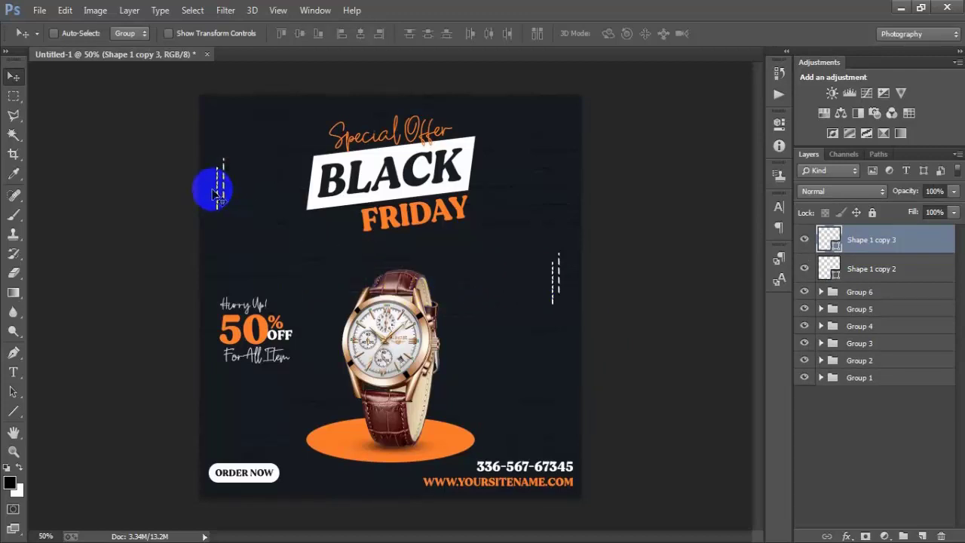
double_click(829, 239)
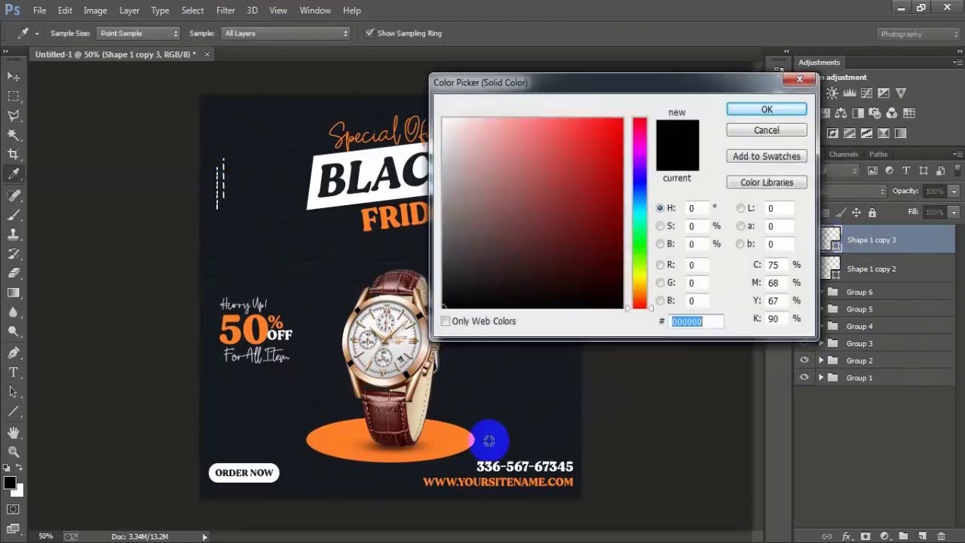
click(452, 441)
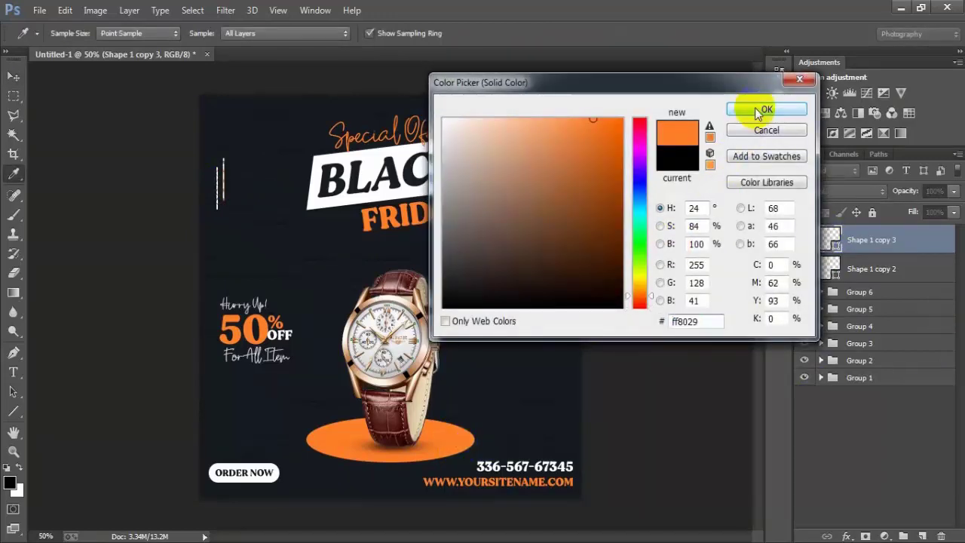
click(760, 112)
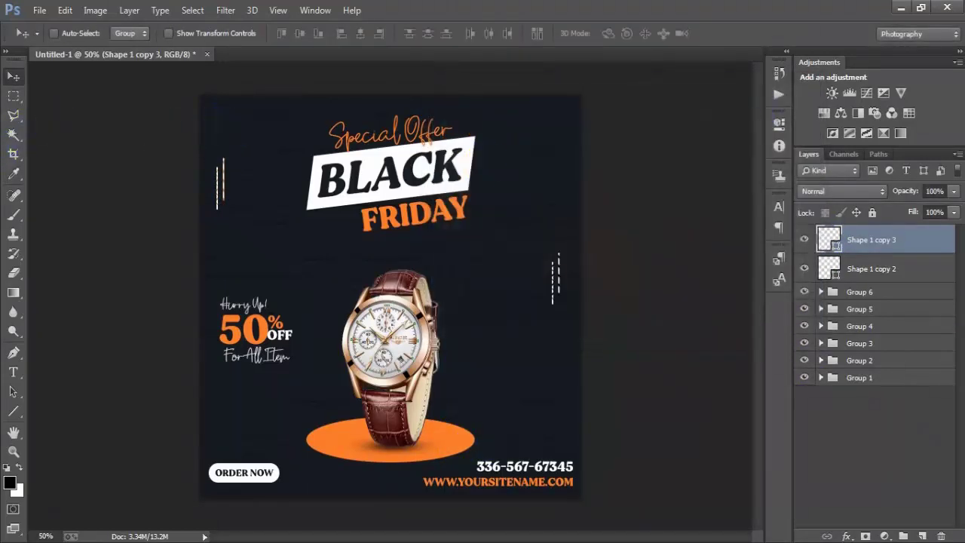
Try an orange ff8029 Color Overlay on the copied dotted lines and delete that copy.
double_click(937, 239)
click(462, 243)
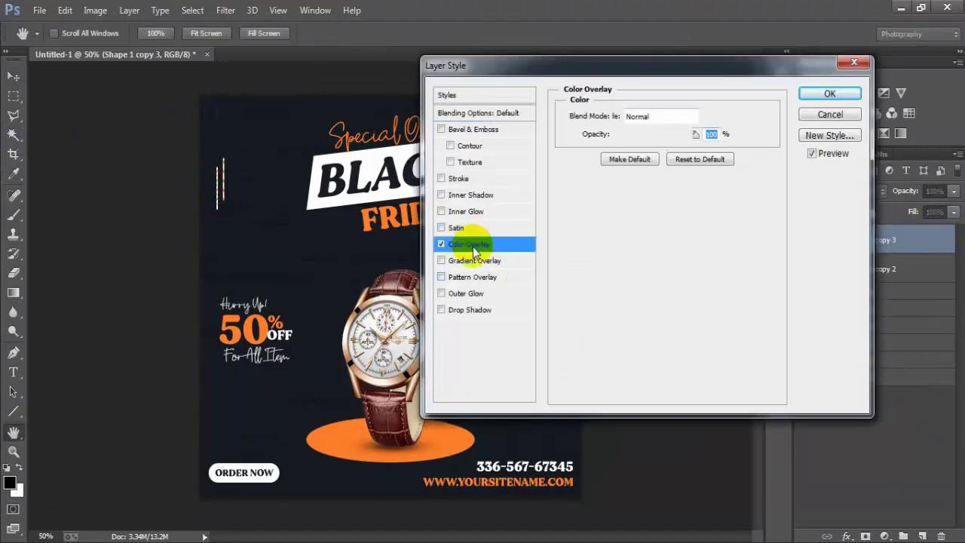
click(711, 117)
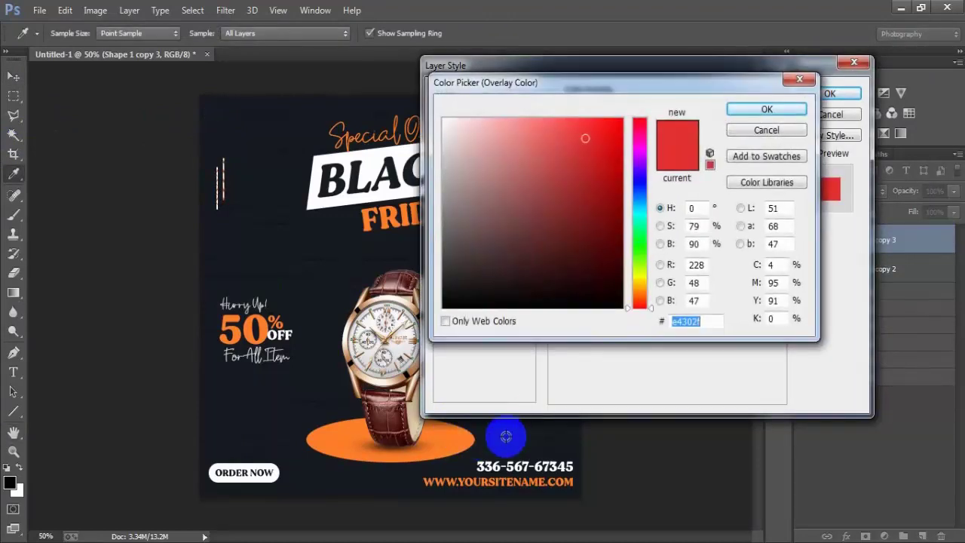
click(456, 437)
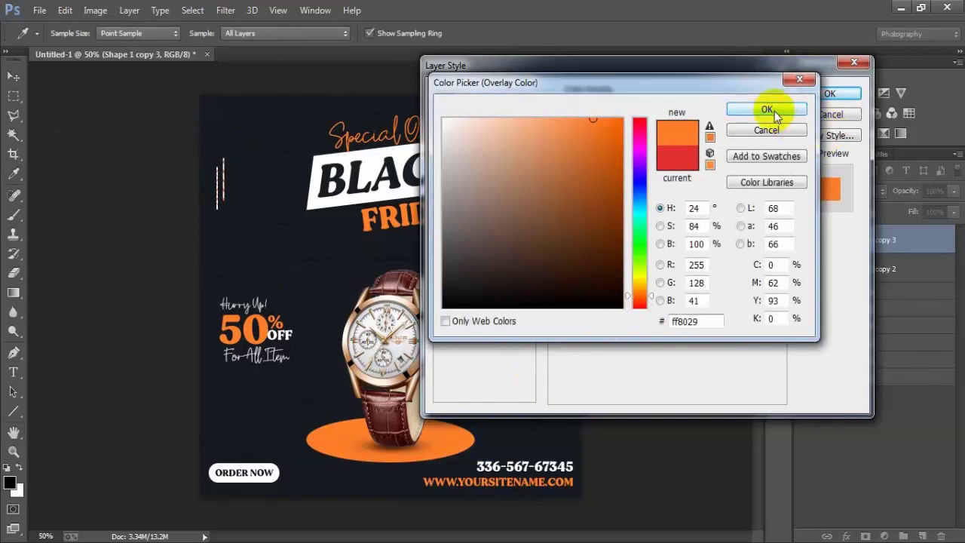
click(767, 109)
click(828, 95)
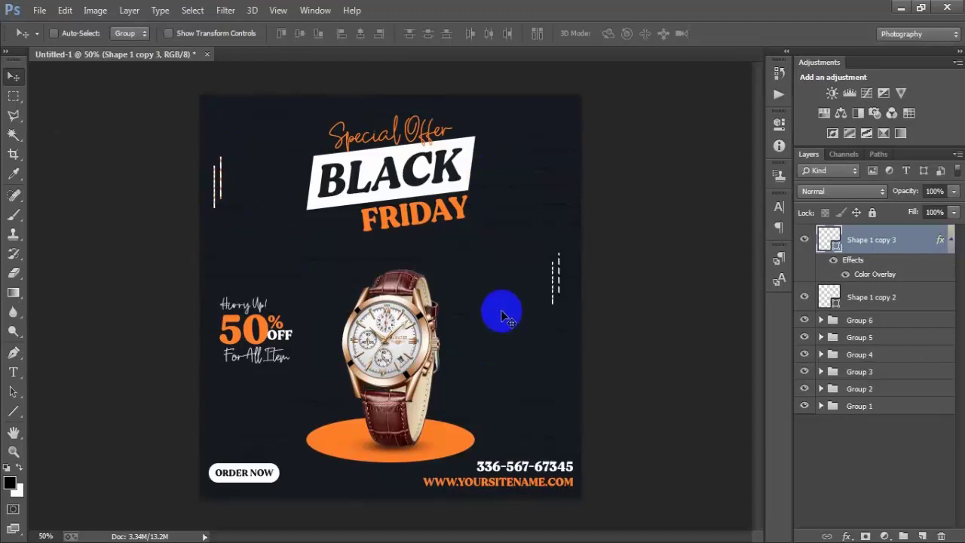
key(Delete)
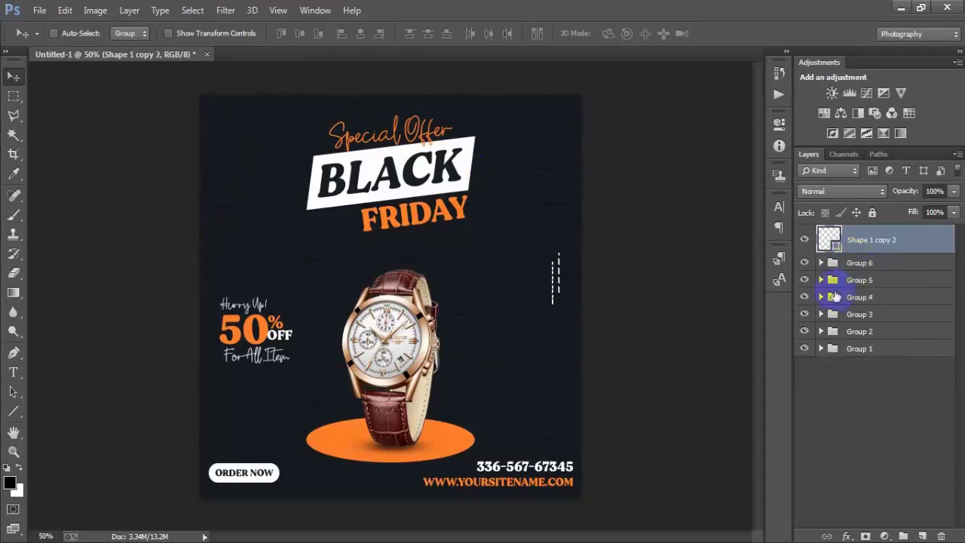
Duplicate the white dotted-line pair beside the banner's upper-left edge and group both pairs.
key(ctrl+j)
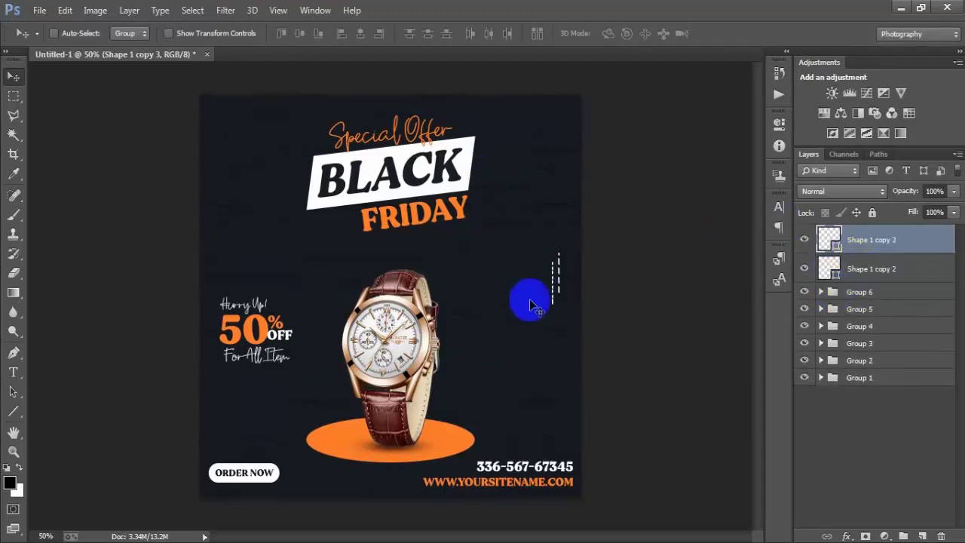
drag(555, 294, 206, 200)
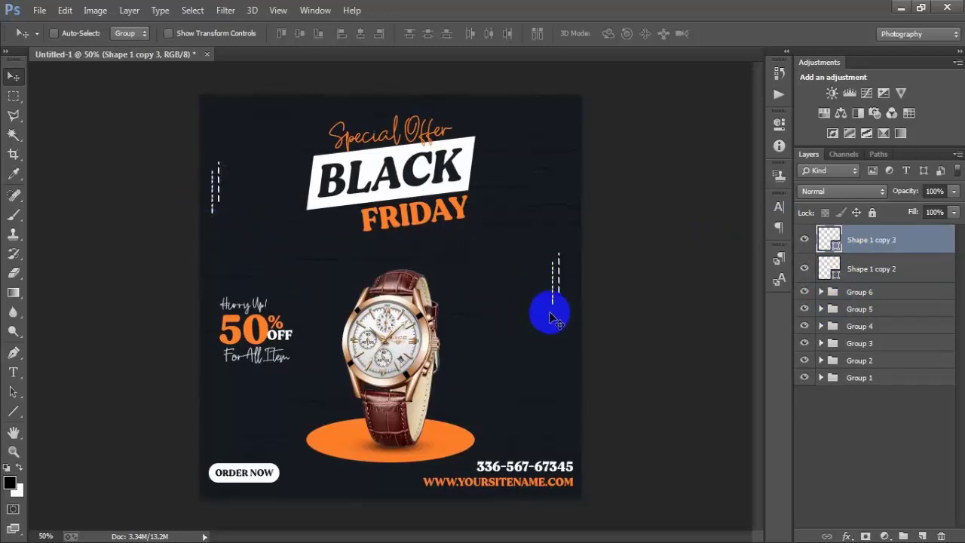
shift+click(912, 264)
key(ctrl+g)
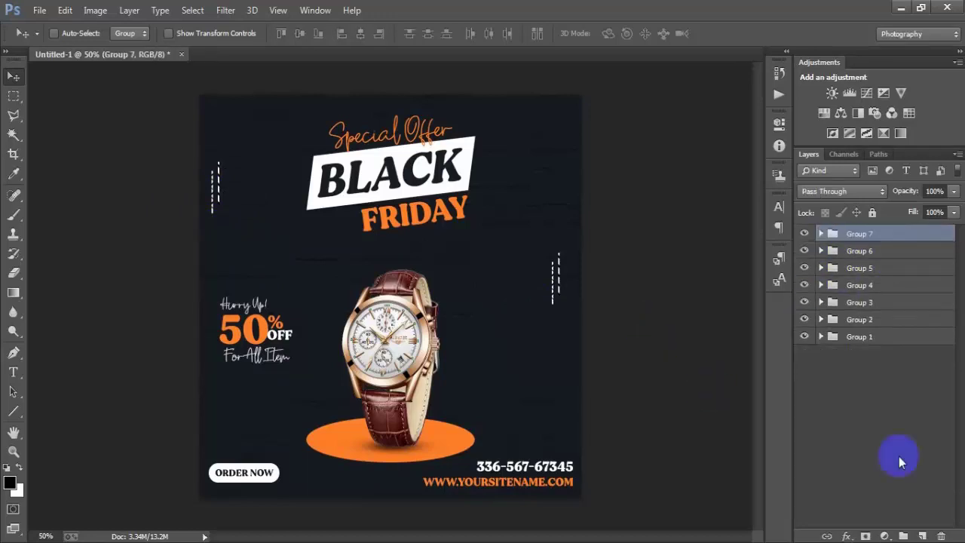
Add a new layer with a white 9 pt MADE Gentle plus sign to the right of the watch.
click(922, 536)
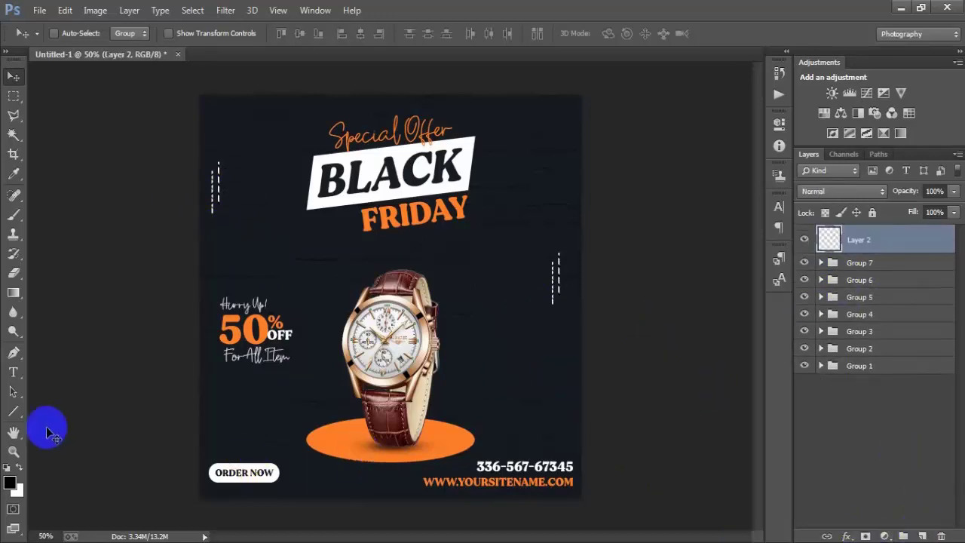
click(14, 372)
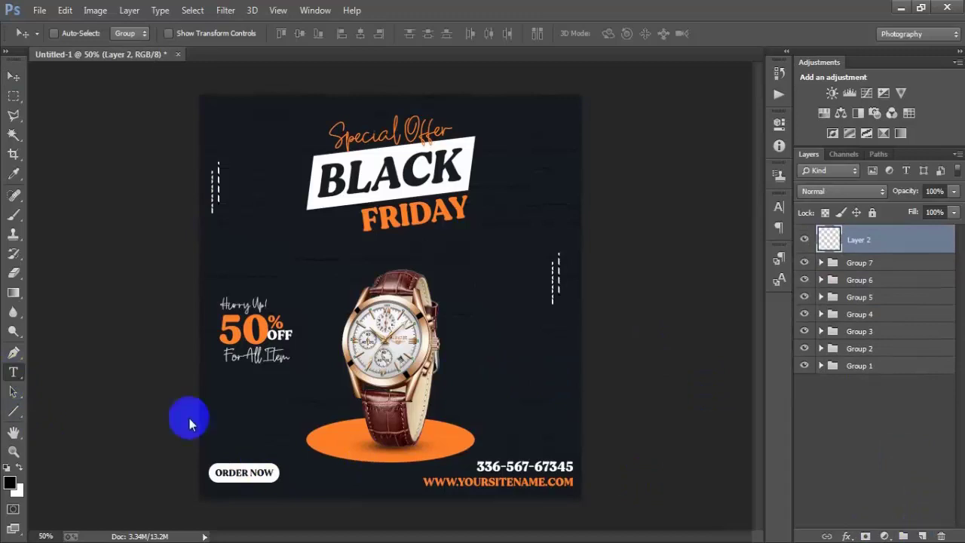
click(489, 354)
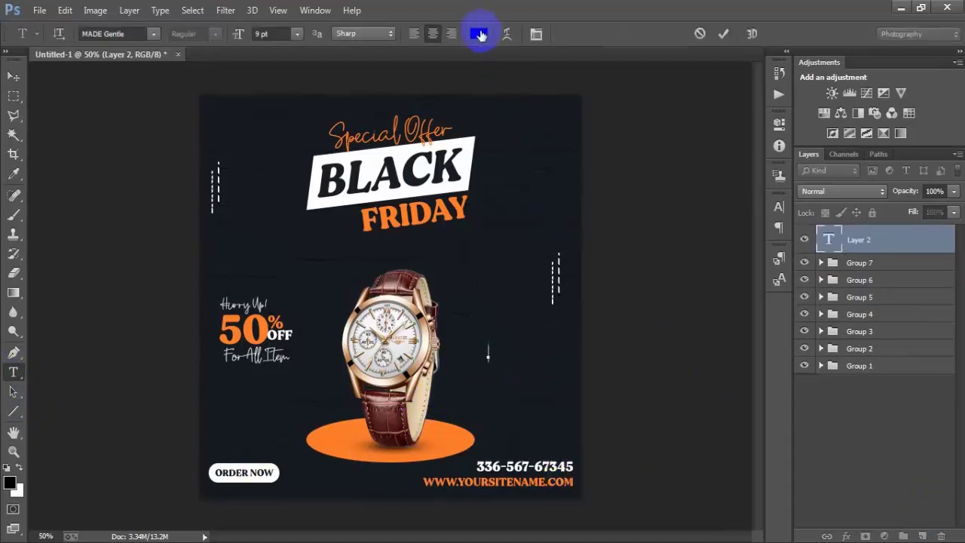
click(480, 35)
drag(448, 123, 406, 78)
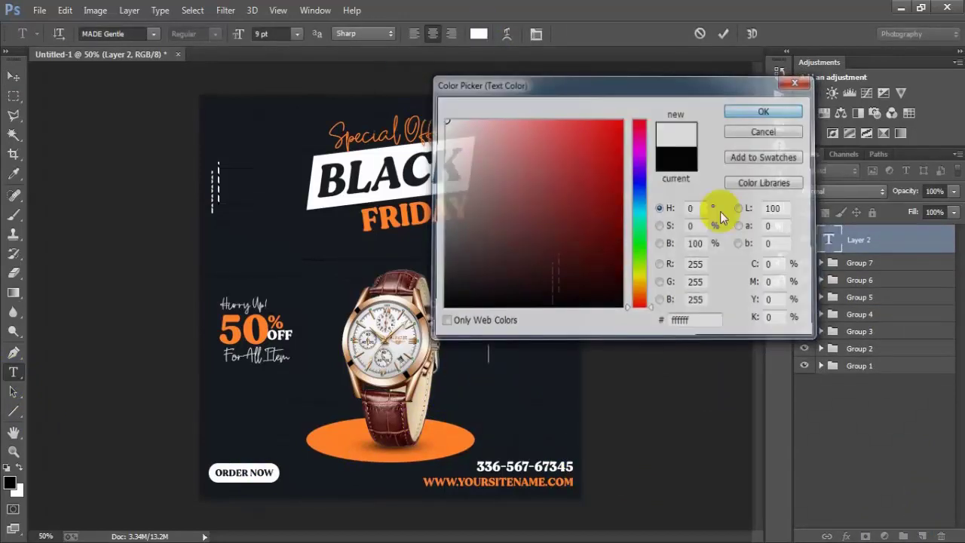
key(Return)
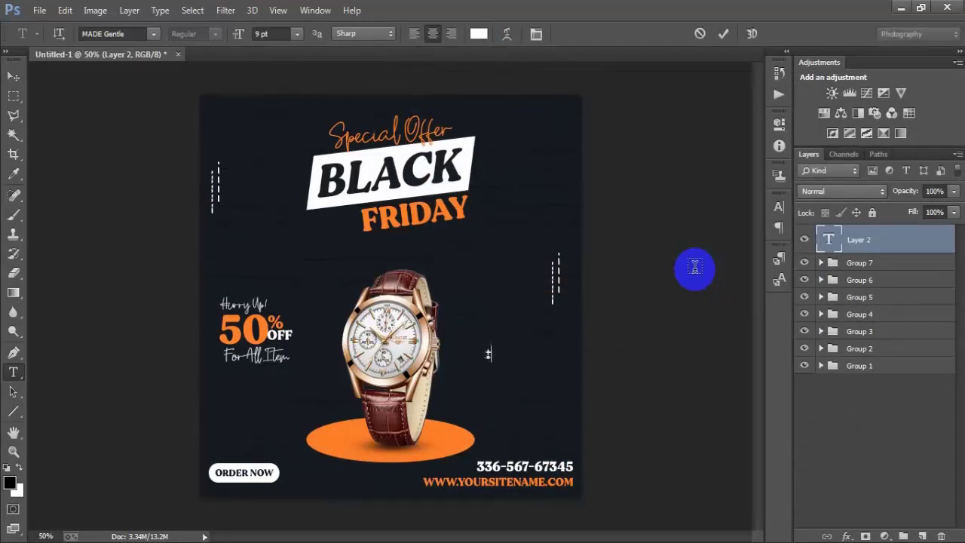
click(13, 76)
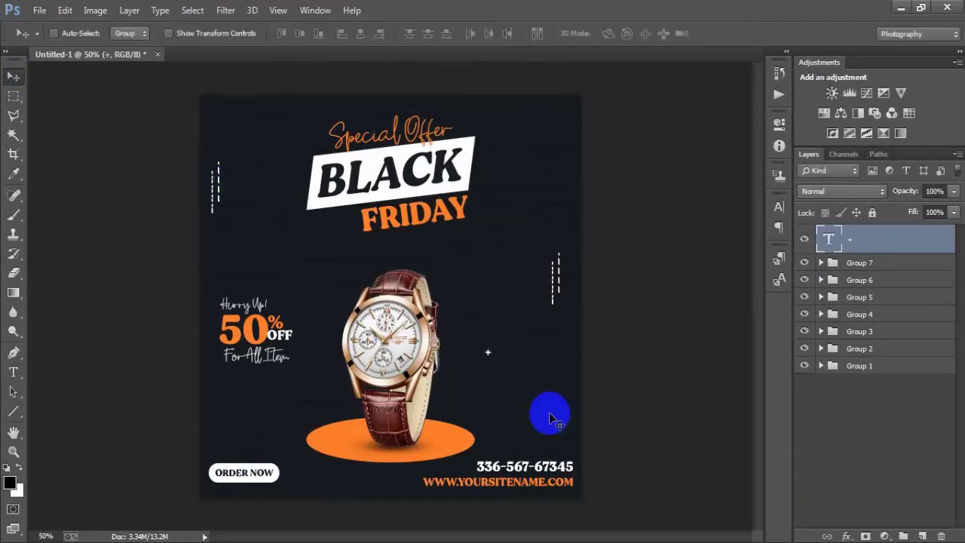
Enlarge the plus sign slightly and arrange it and a duplicate below-left of the watch and just under the FRIDAY headline.
key(ctrl+t)
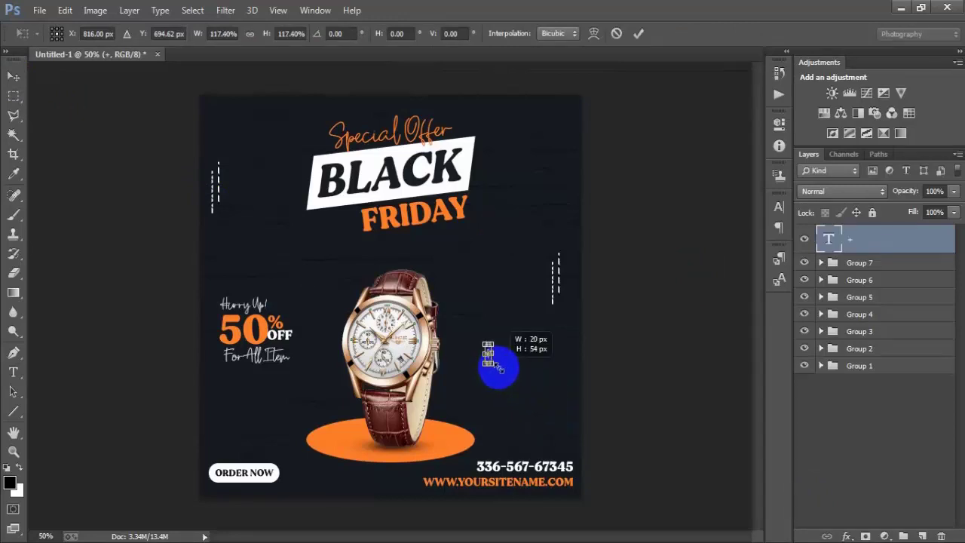
click(638, 33)
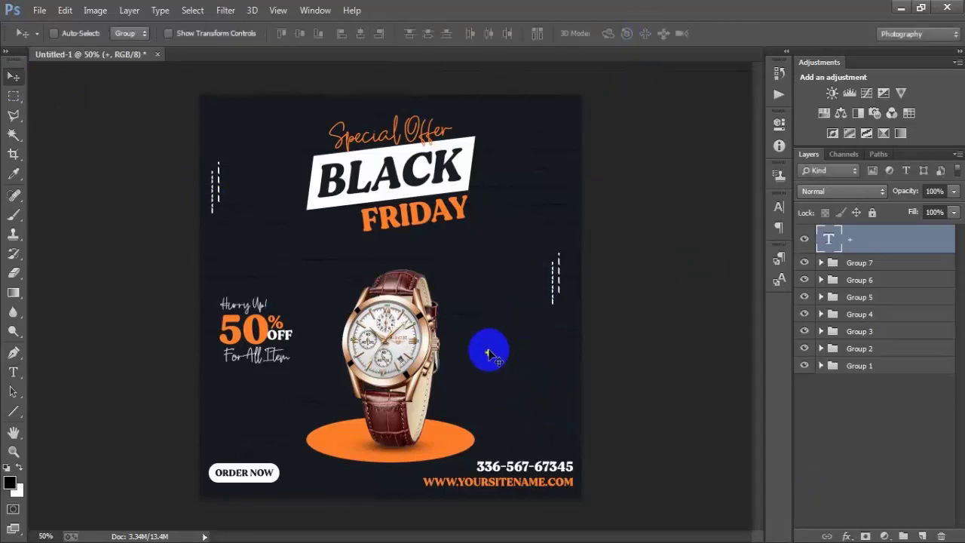
mouse_move(489, 350)
mouse_down()
mouse_move(312, 382)
mouse_move(267, 114)
mouse_move(276, 162)
mouse_move(325, 258)
mouse_move(467, 250)
mouse_move(457, 244)
mouse_up()
key(ctrl+j)
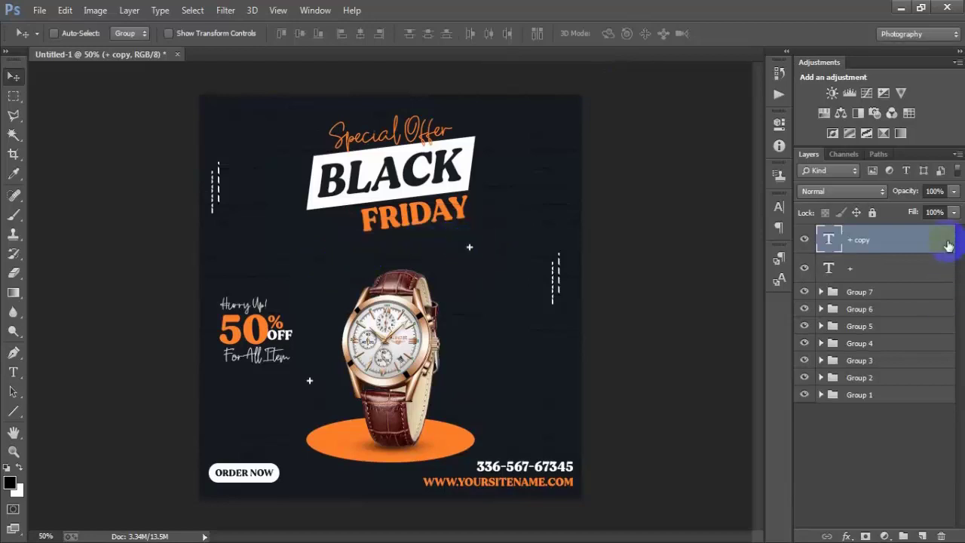
Apply a Color Overlay in the ellipse's orange (ff8029) to the plus sign under the headline.
double_click(948, 242)
click(483, 244)
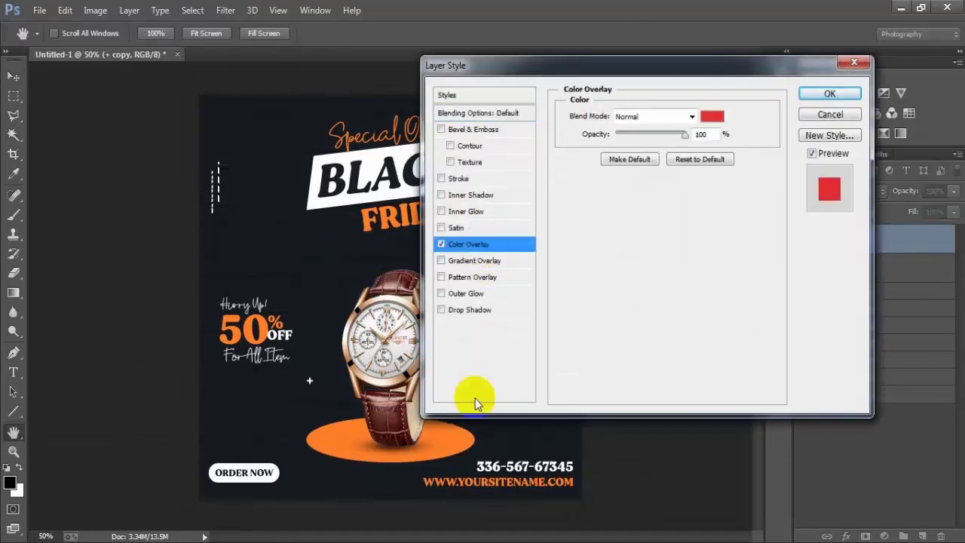
click(714, 116)
click(461, 446)
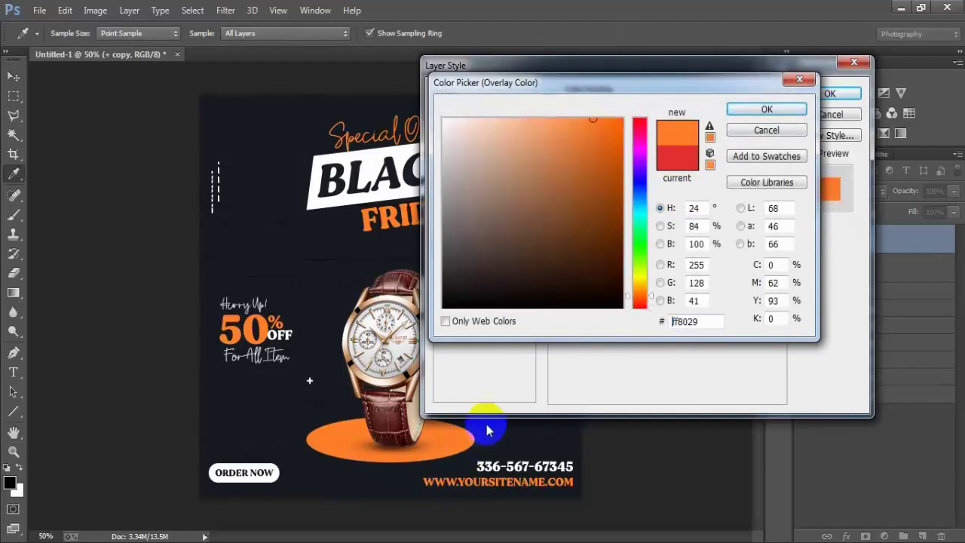
click(792, 111)
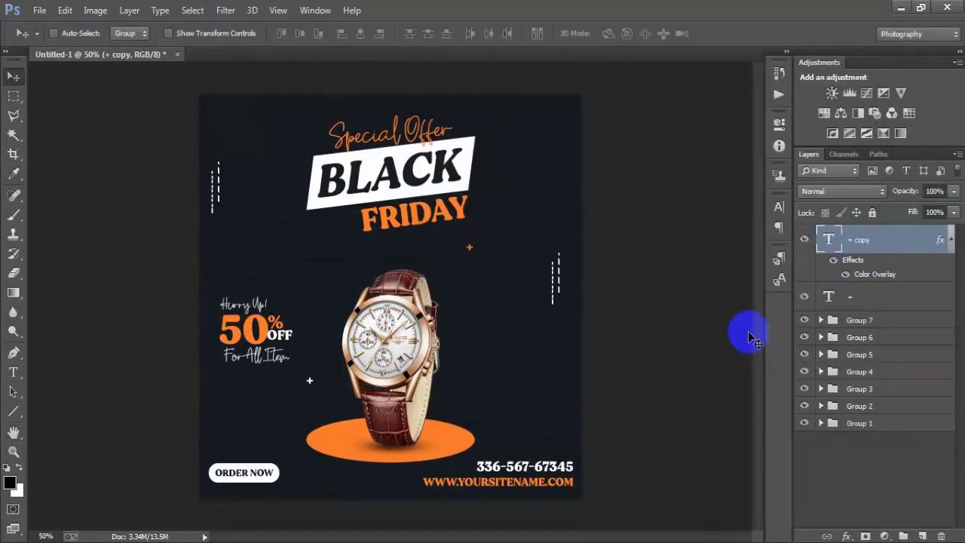
Duplicate the orange plus sign to above the phone number and the white one to the banner's upper-left corner.
key(ctrl+j)
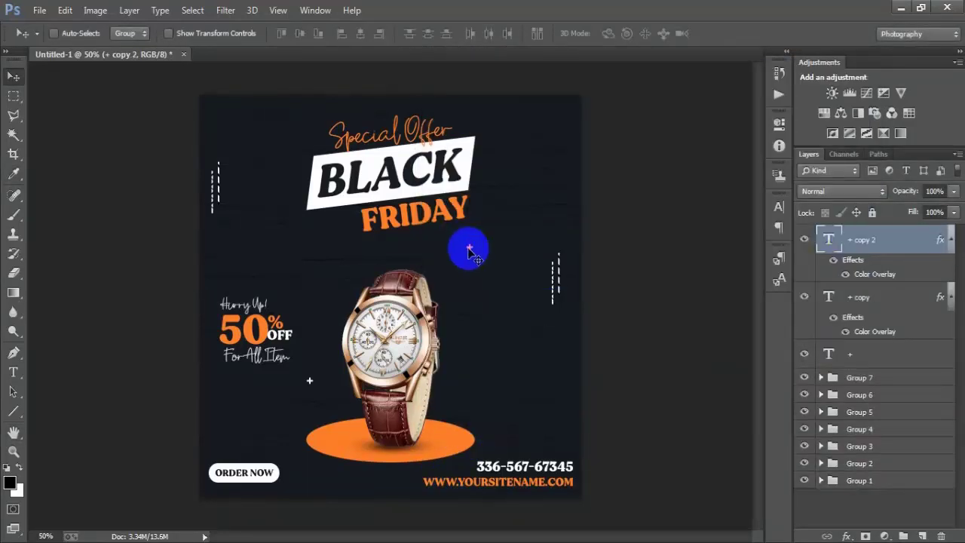
drag(469, 251, 554, 416)
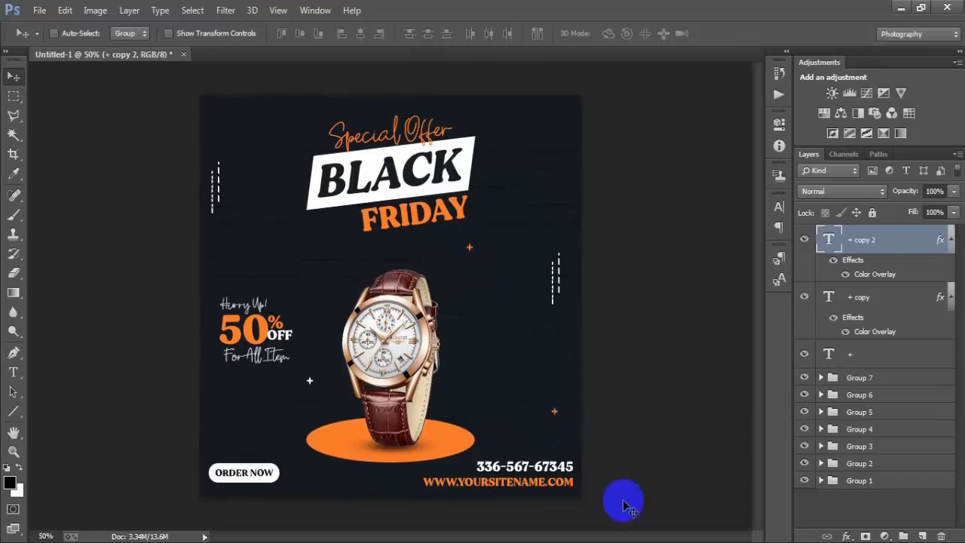
click(901, 367)
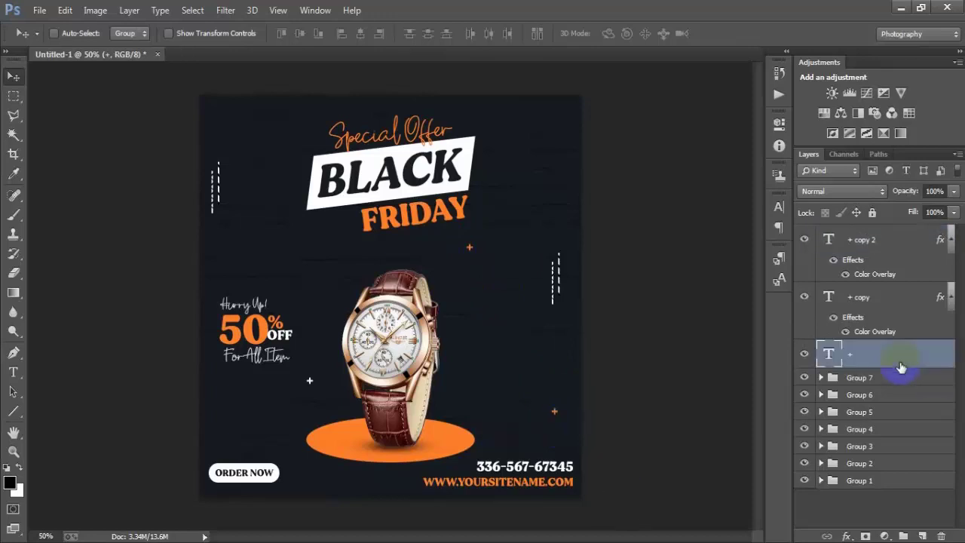
key(ctrl+j)
drag(313, 389, 228, 121)
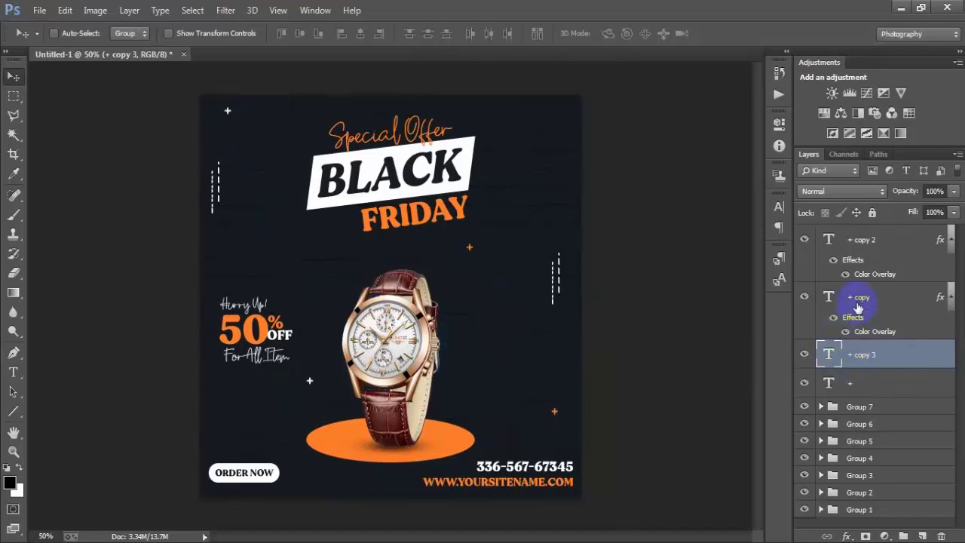
Duplicate an orange plus sign to the right of the headline and group all the plus signs.
click(884, 245)
key(ctrl+j)
drag(484, 228, 524, 158)
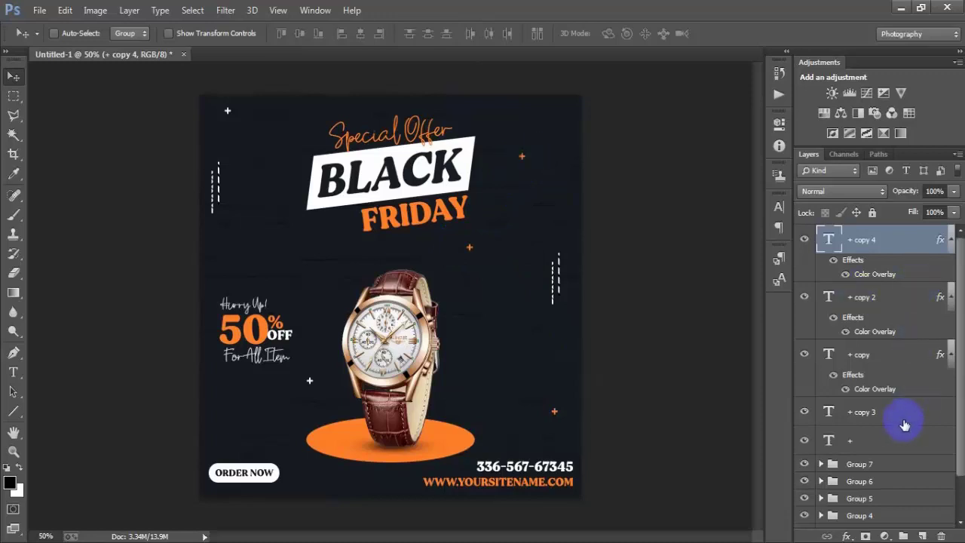
shift+click(892, 443)
key(ctrl+g)
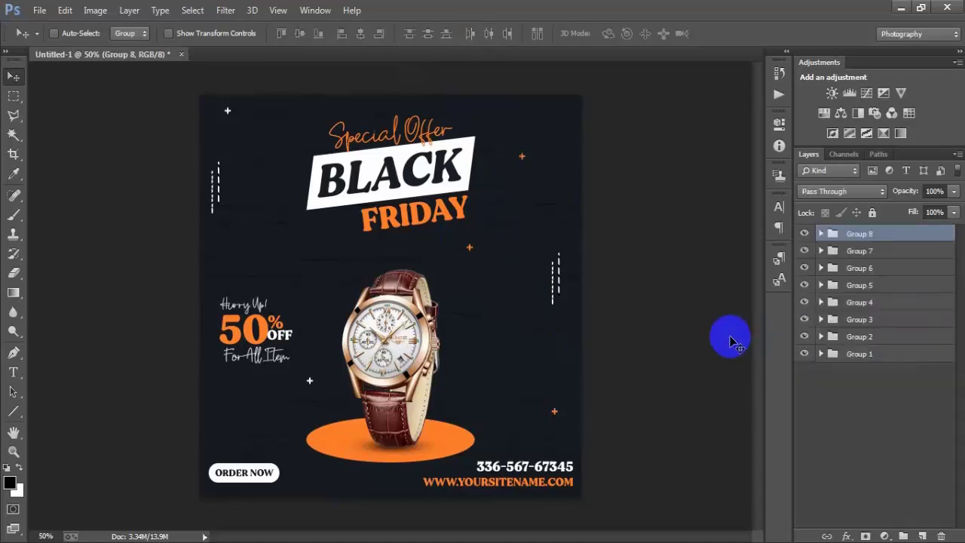
Add an orange LOGO text with two overlapping outlined rectangles in the banner's upper-right corner and group them.
click(922, 535)
click(507, 369)
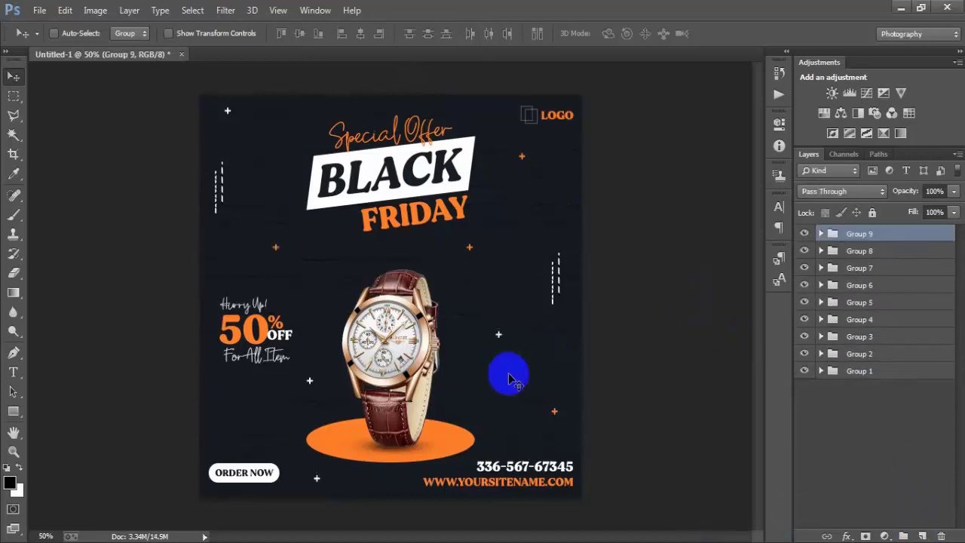
scroll(510, 379, up, 1)
scroll(510, 362, up, 3)
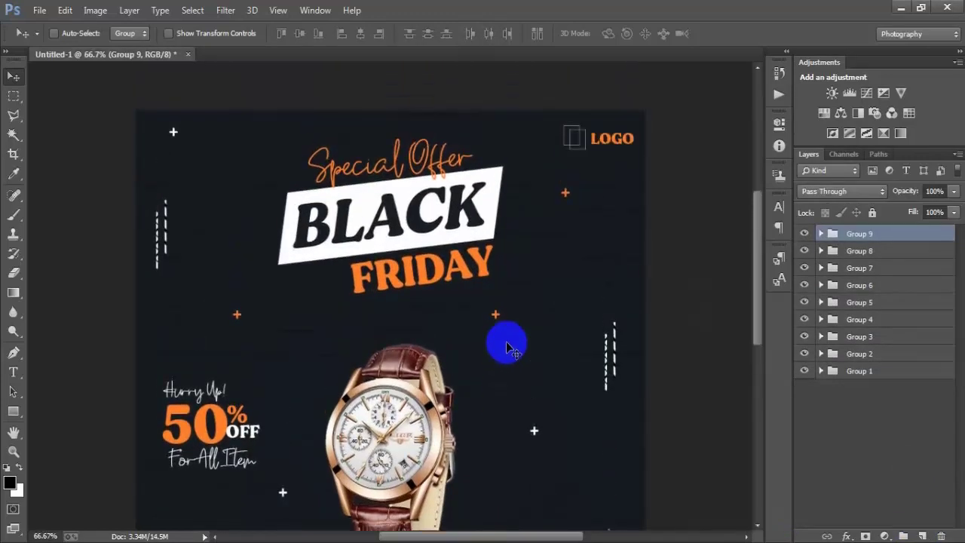
scroll(507, 346, down, 4)
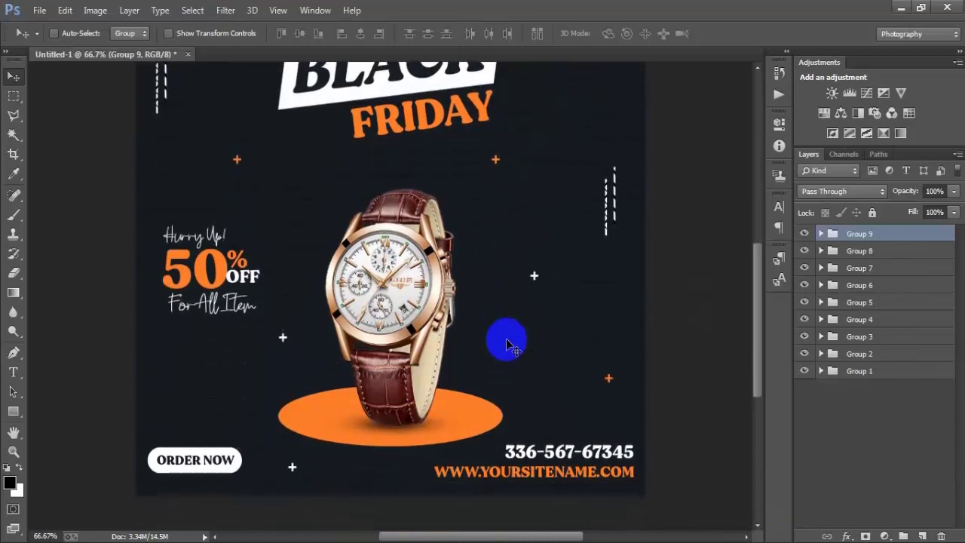
scroll(507, 343, down, 1)
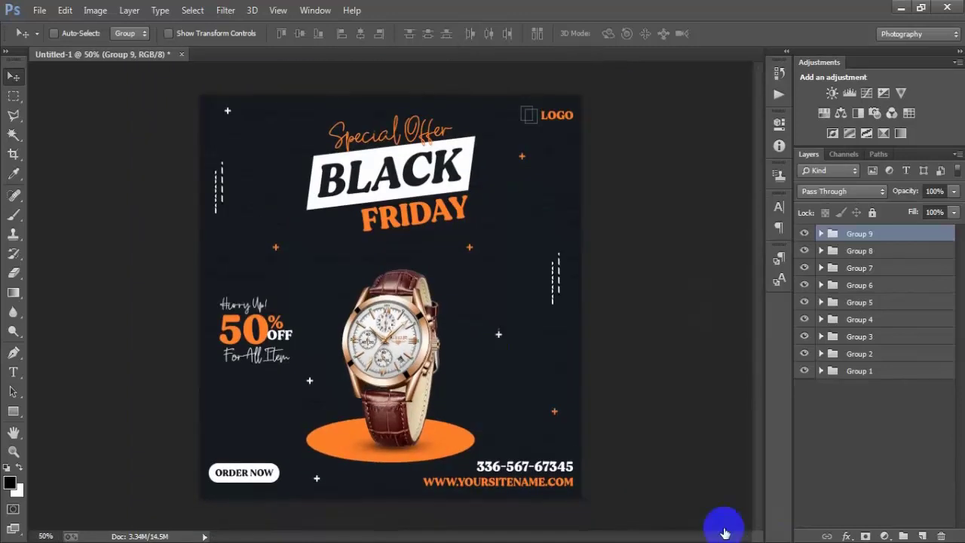